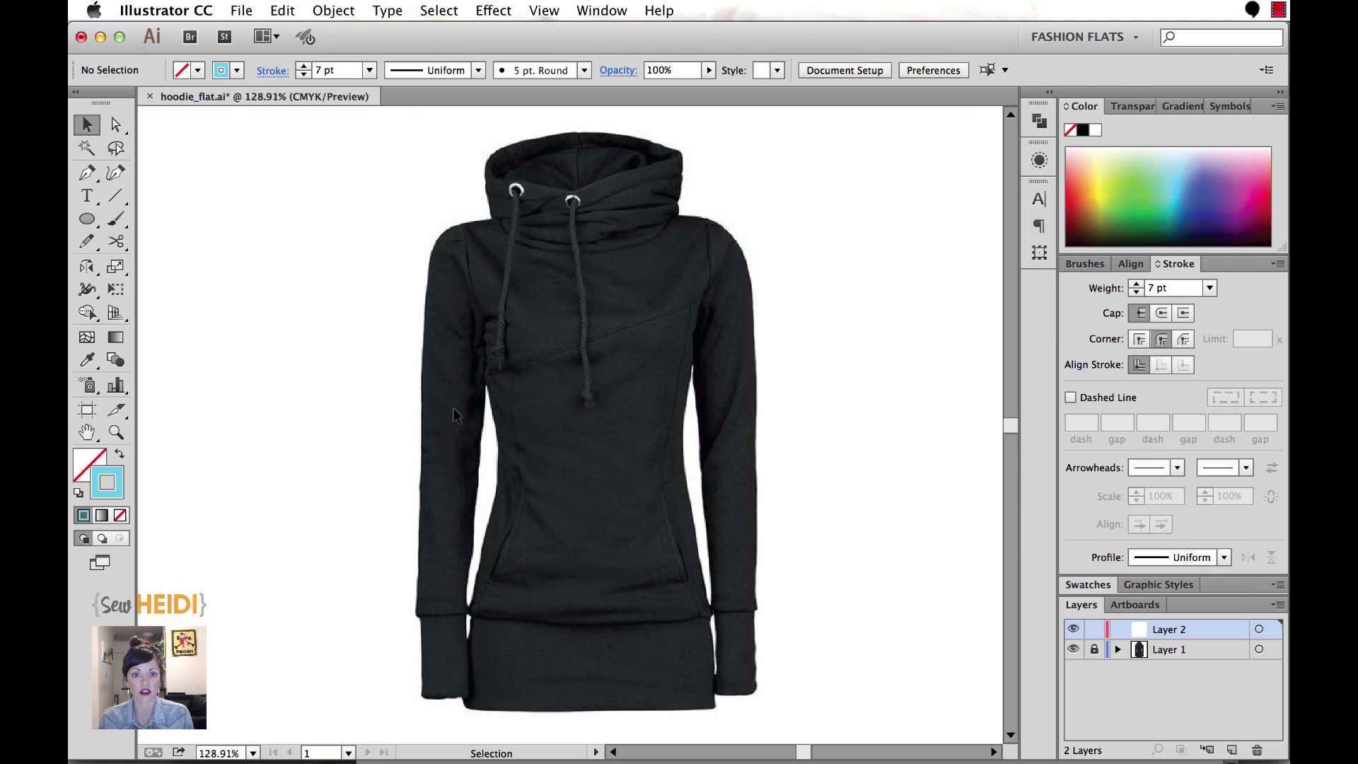
With the Pencil at 300% zoom, draw a 7 pt line along the hood's left side and bottom edge.
left_click(85, 243)
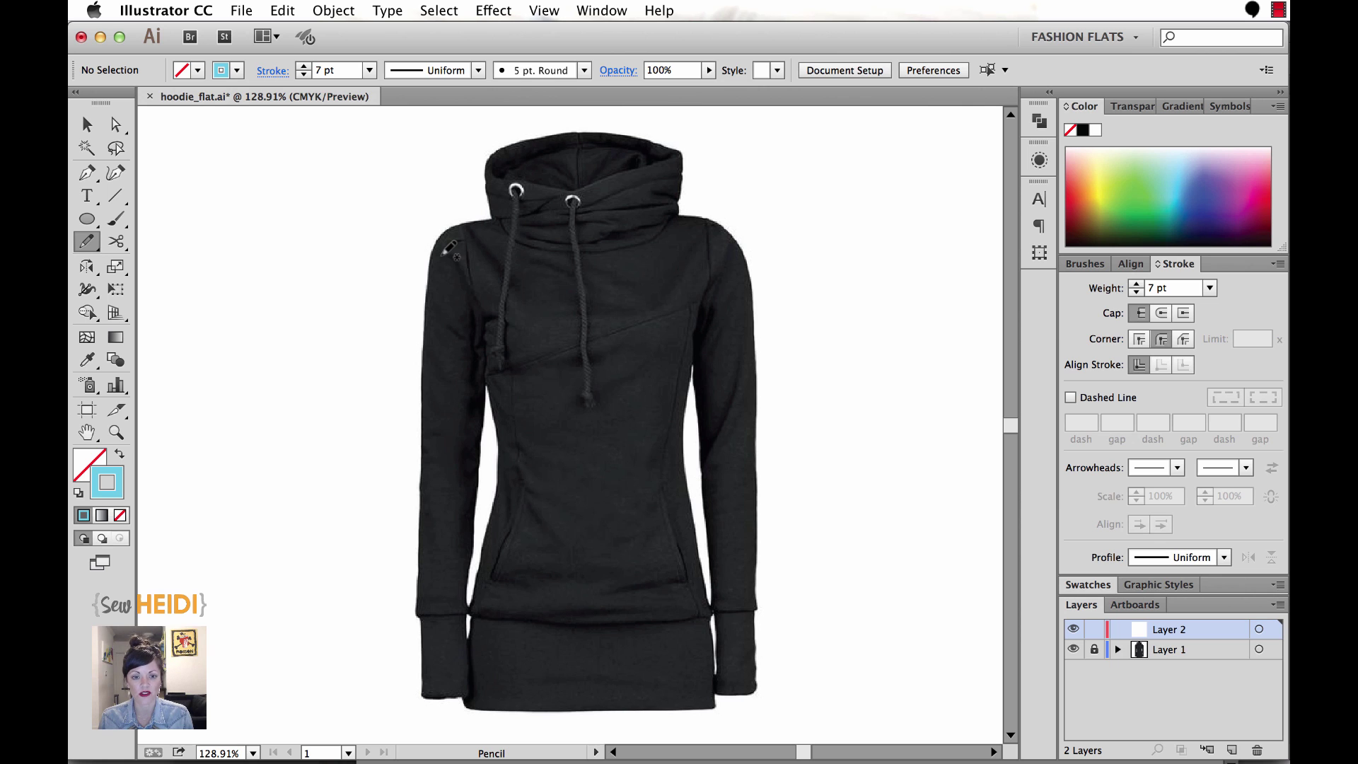
key("super+equal")
key("super+equal")
left_click_drag(486, 252, 507, 481)
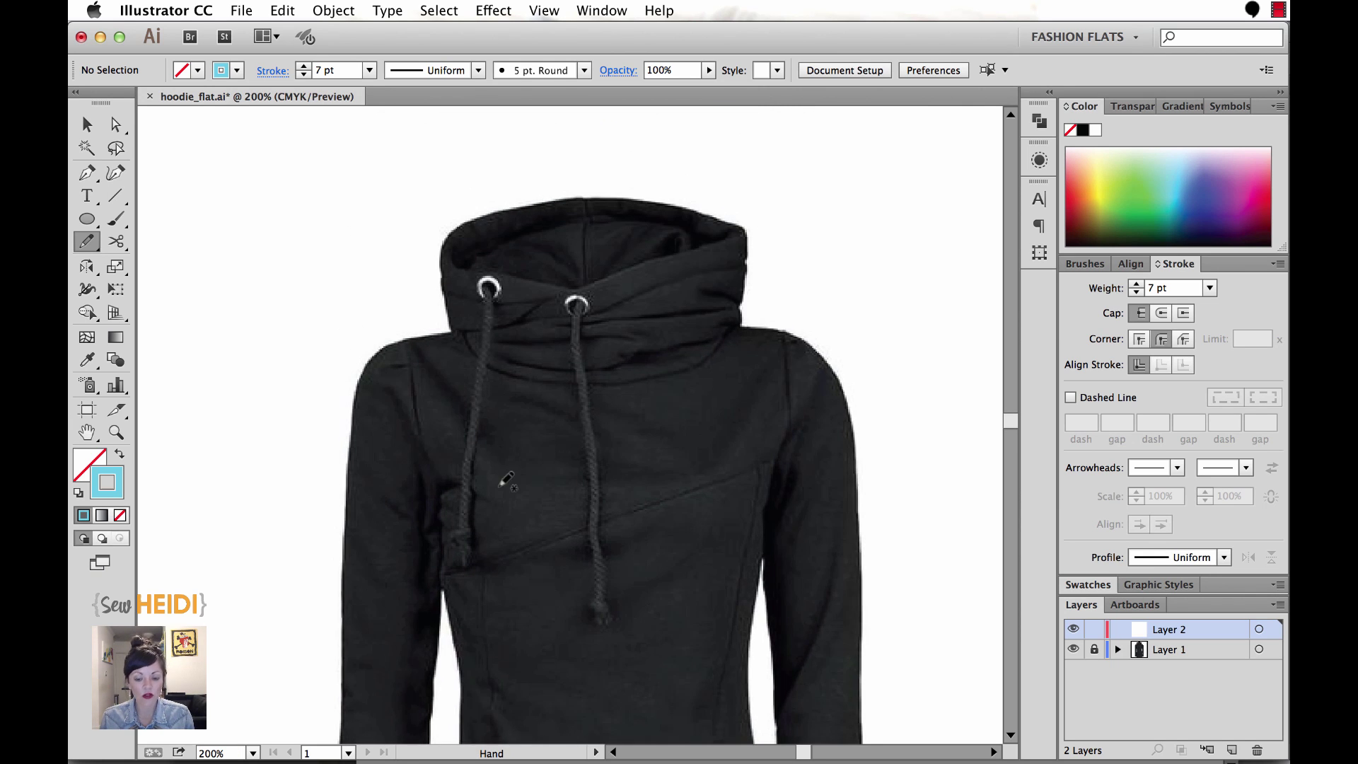
key("super+equal")
left_click_drag(546, 394, 508, 424)
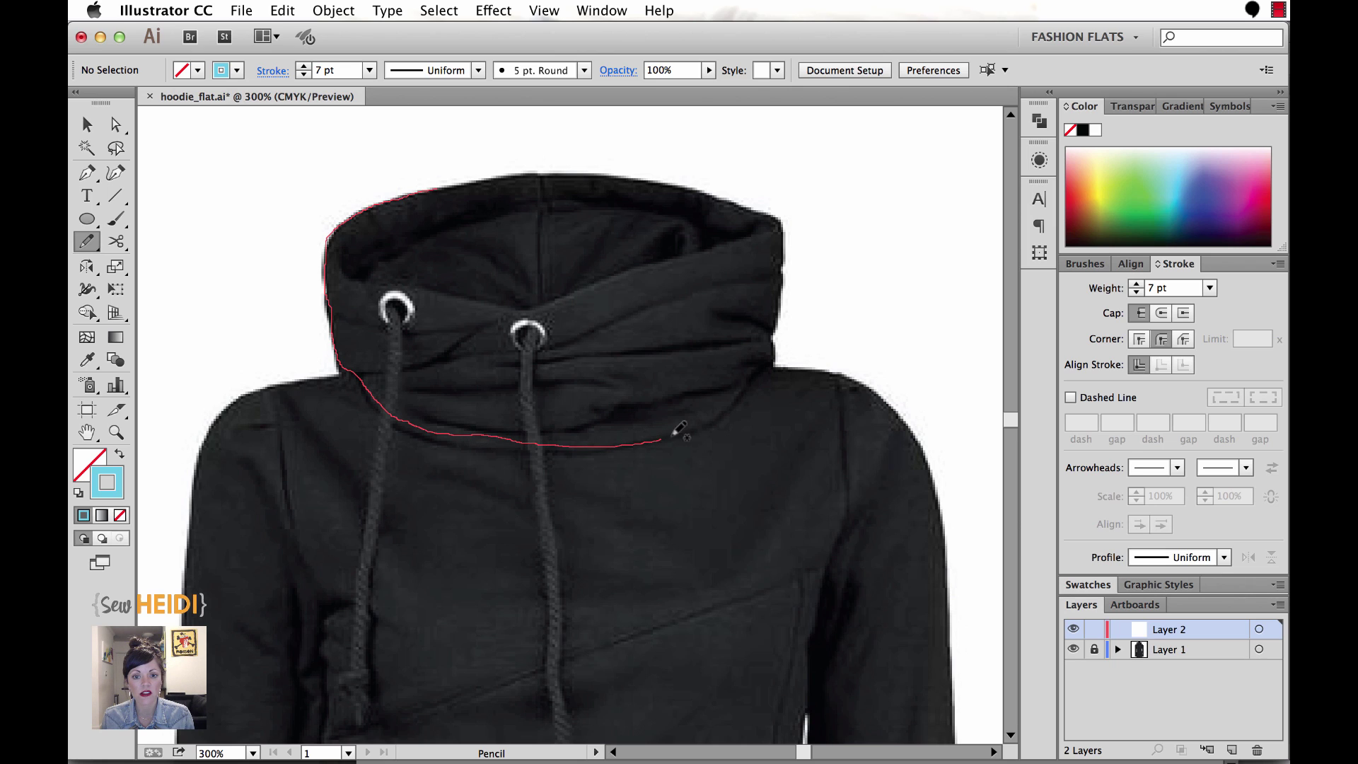
left_click_drag(738, 381, 738, 381)
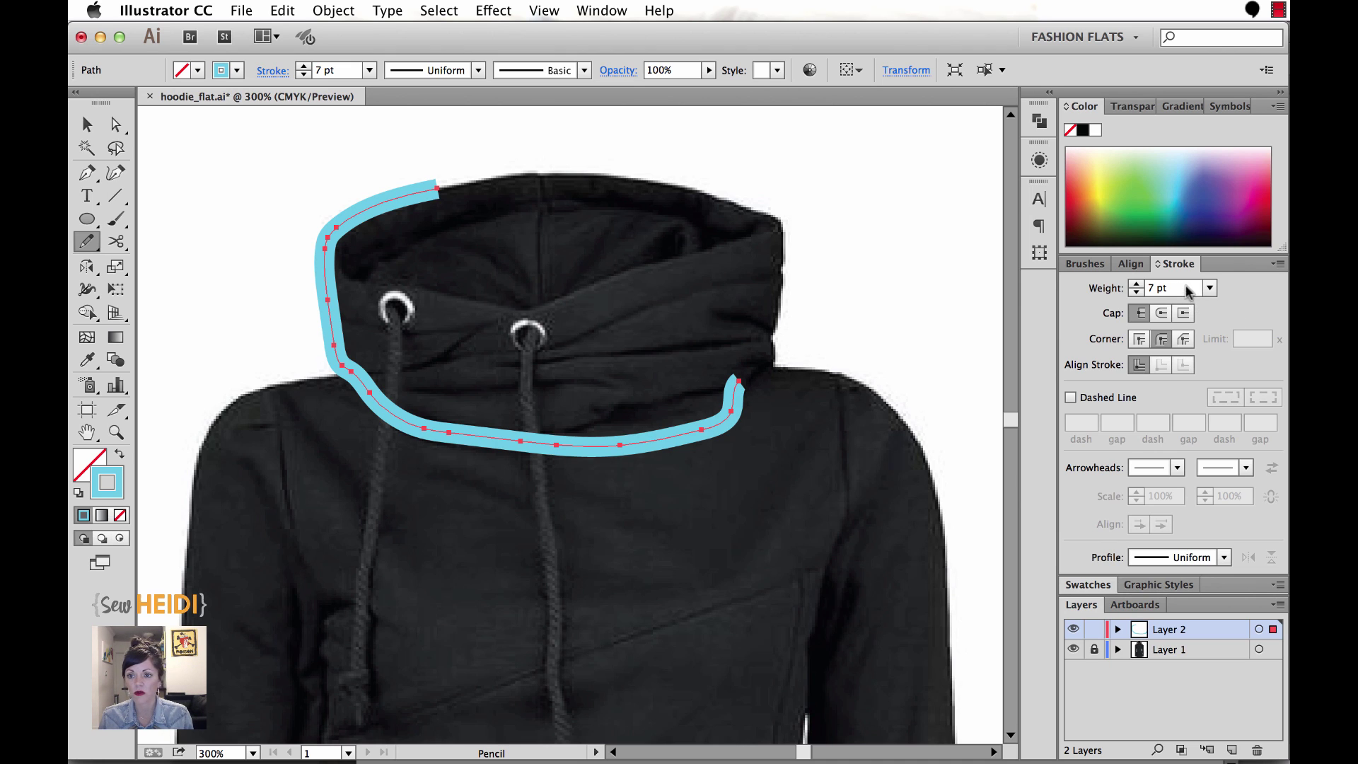
Change the tracing line's stroke weight from 7 pt to 1 pt.
left_click(1188, 288)
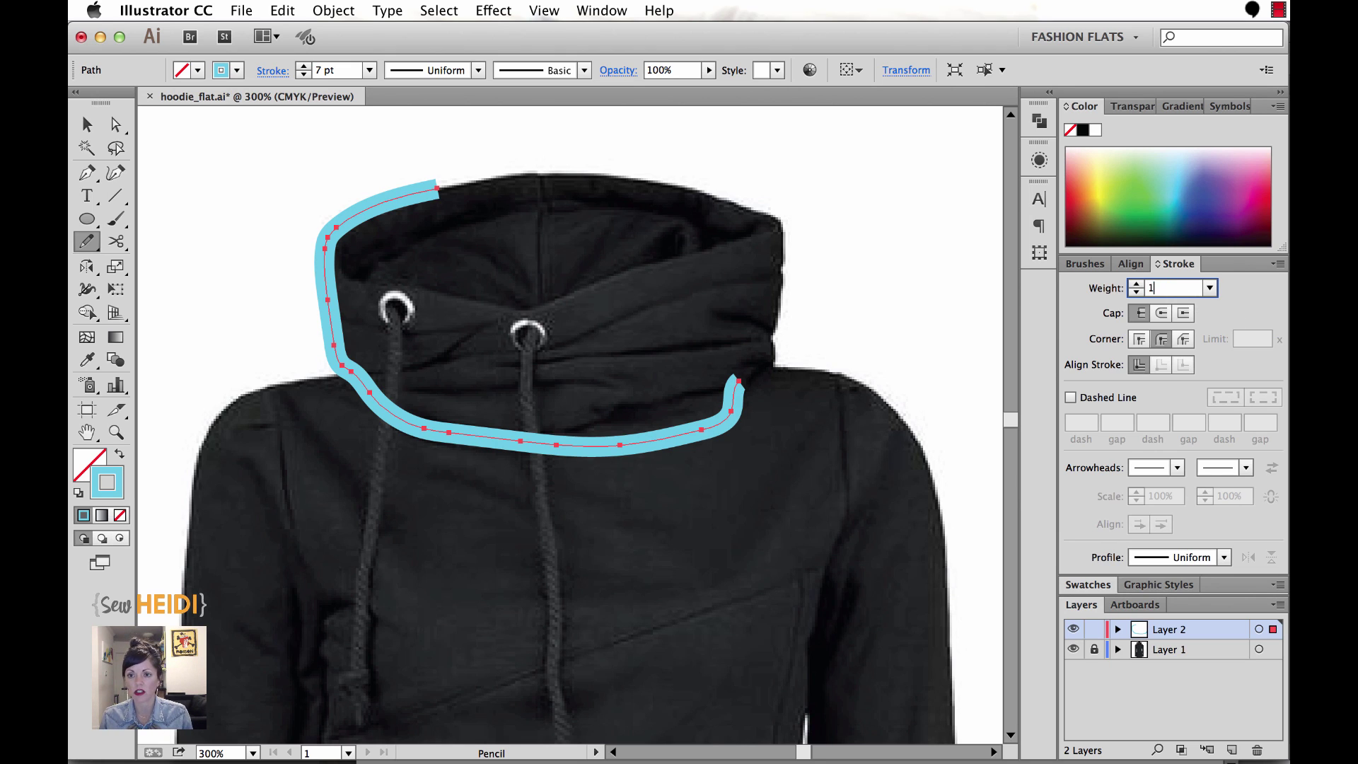
type("1")
key("Return")
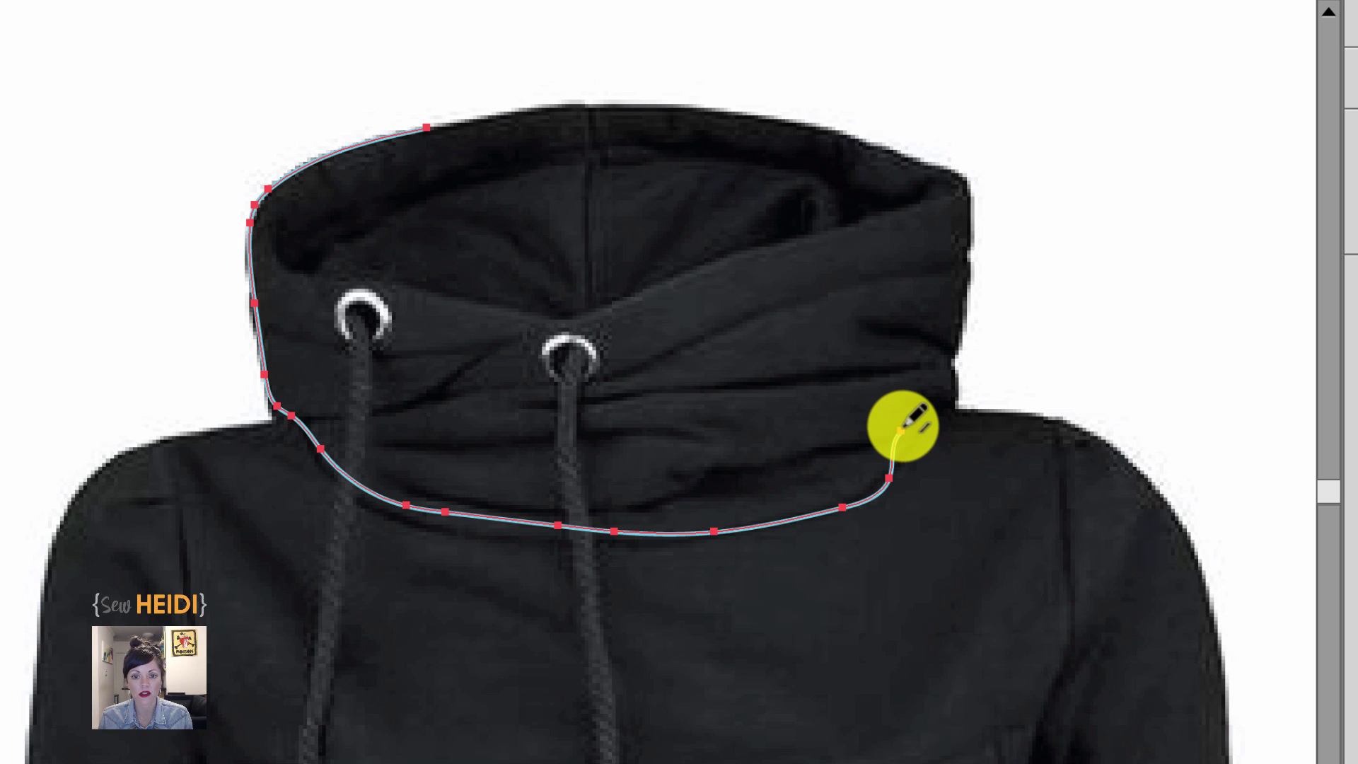
Extend the path up the hood's right edge and begin tracing along its top edge.
mouse_move(902, 429)
left_mouse_down()
mouse_move(946, 401)
mouse_move(958, 368)
mouse_move(970, 215)
mouse_move(950, 178)
left_mouse_up()
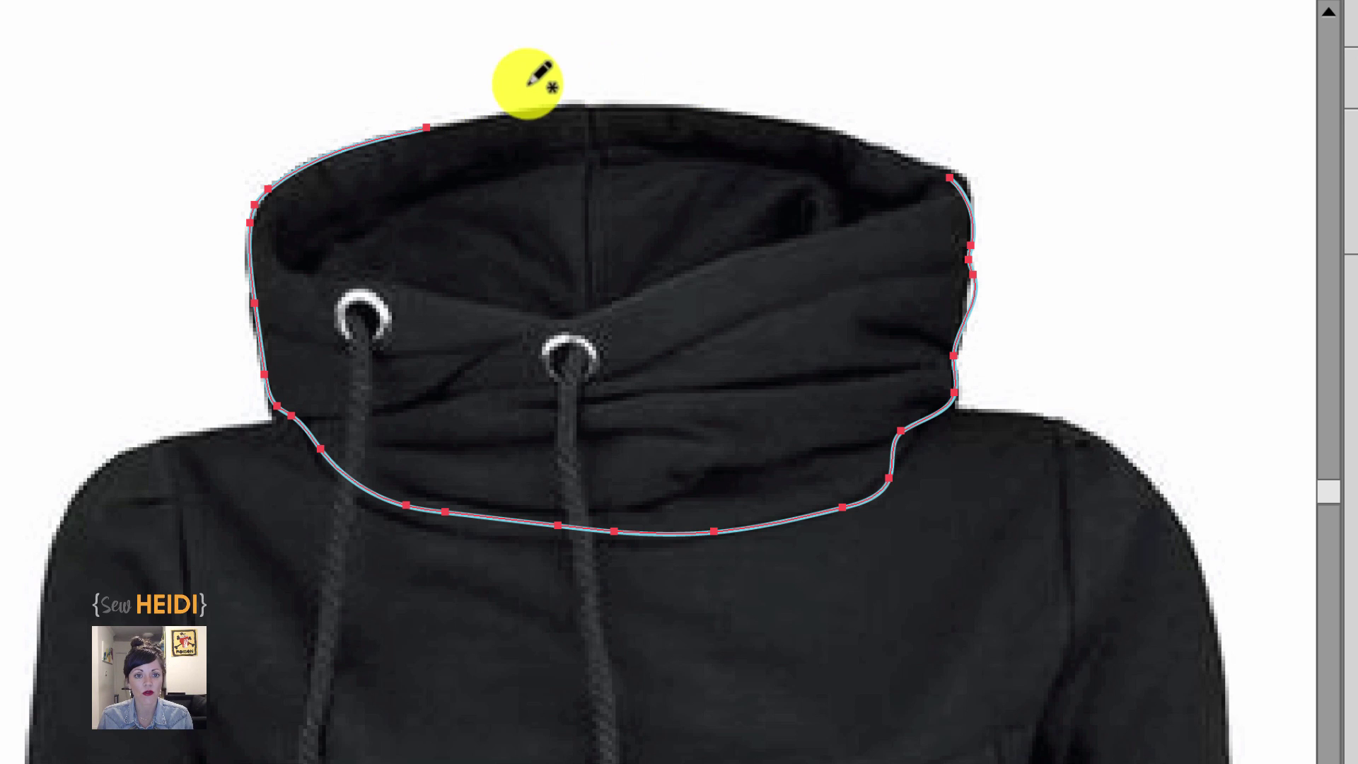
mouse_move(427, 127)
left_mouse_down()
mouse_move(673, 101)
mouse_move(938, 165)
left_mouse_up()
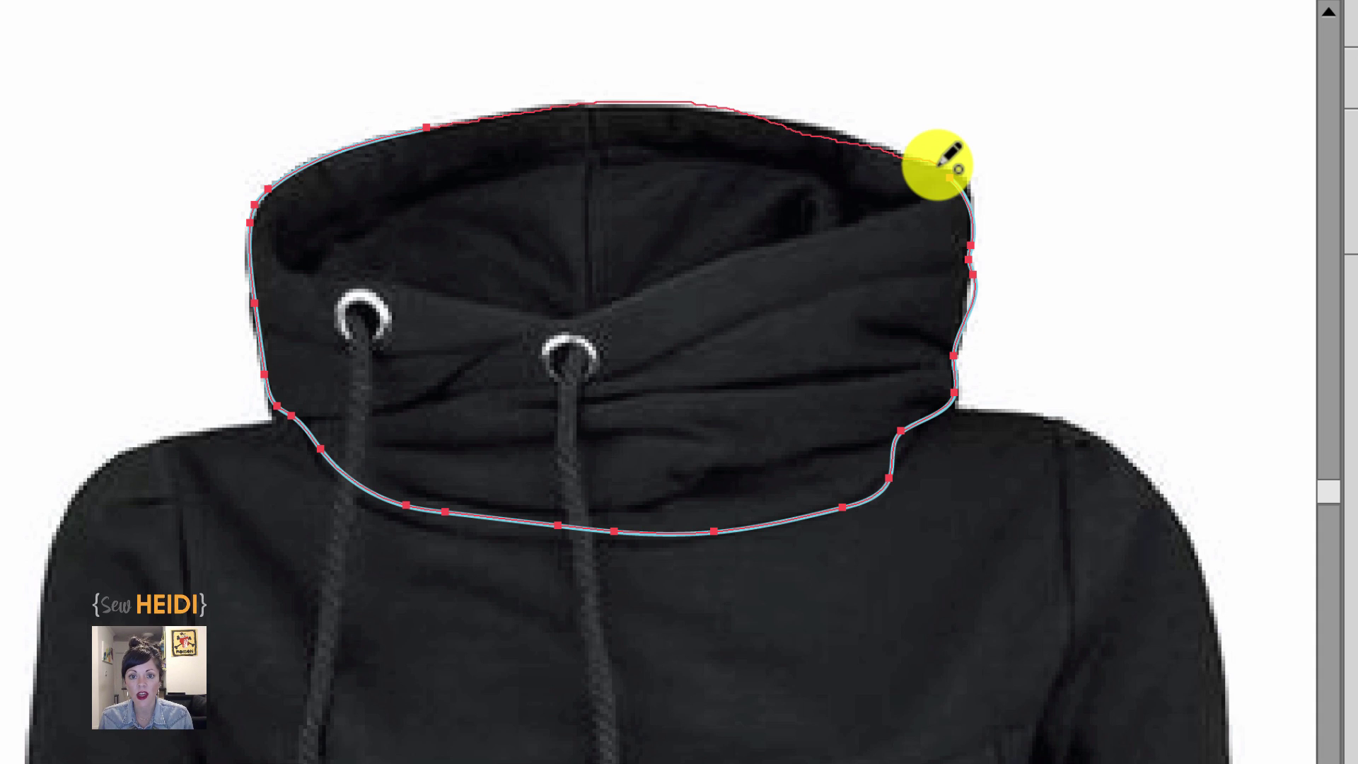
Finish tracing across the hood's top edge to close the outline, adding a point on the top curve.
left_click_drag(941, 167, 942, 161)
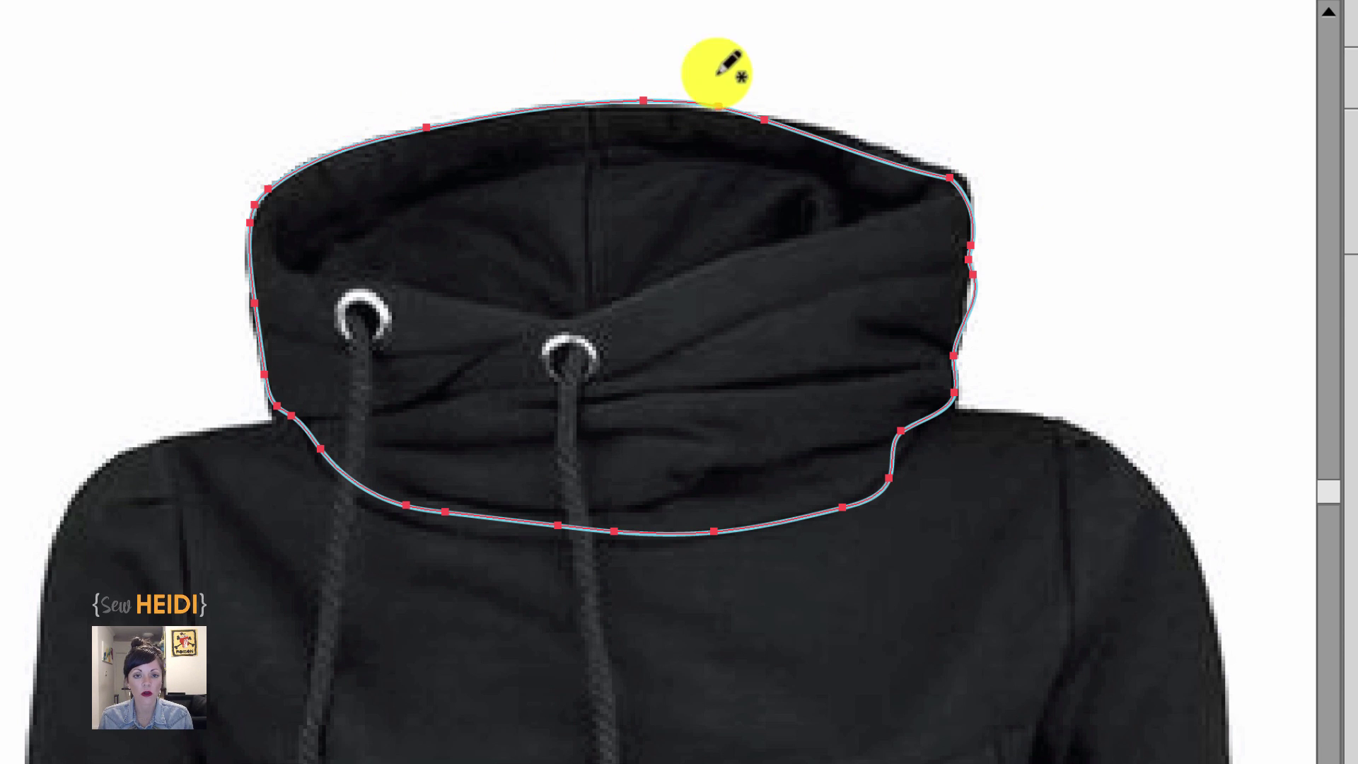
left_click(717, 73)
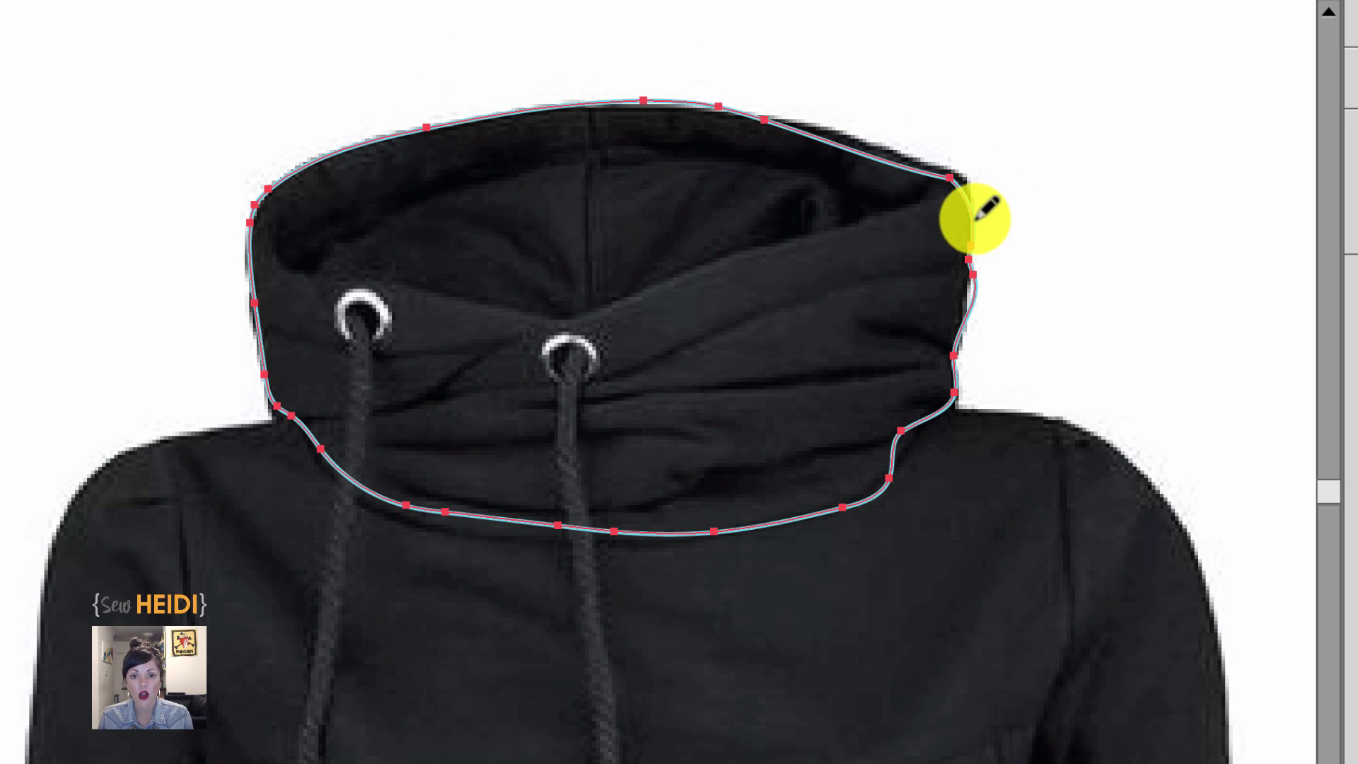
Redraw the outline's right edge, shoulder junction, lower-right curve and upper-left edge to fit the hood.
mouse_move(973, 220)
left_mouse_down()
mouse_move(961, 379)
mouse_move(946, 413)
mouse_move(902, 426)
left_mouse_up()
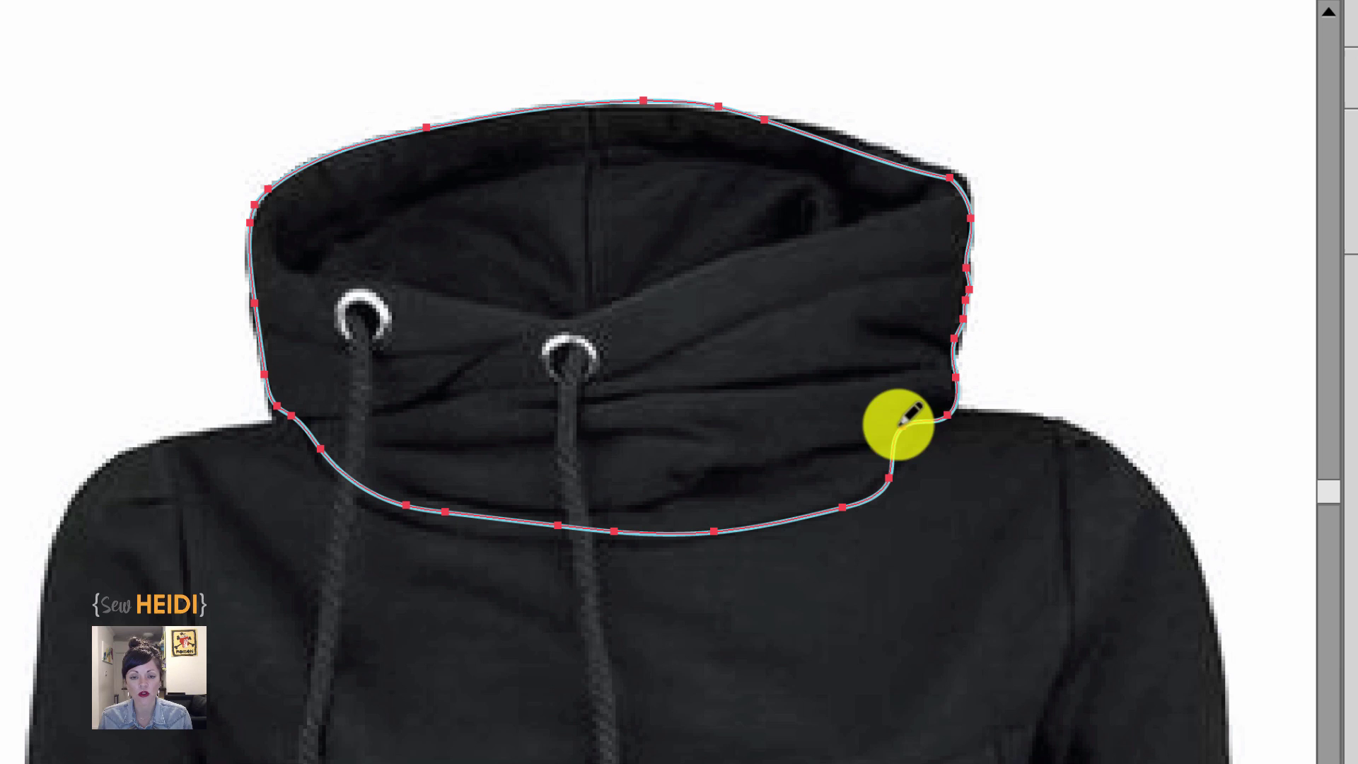
mouse_move(395, 527)
left_mouse_down()
mouse_move(354, 464)
mouse_move(316, 427)
mouse_move(305, 440)
left_mouse_up()
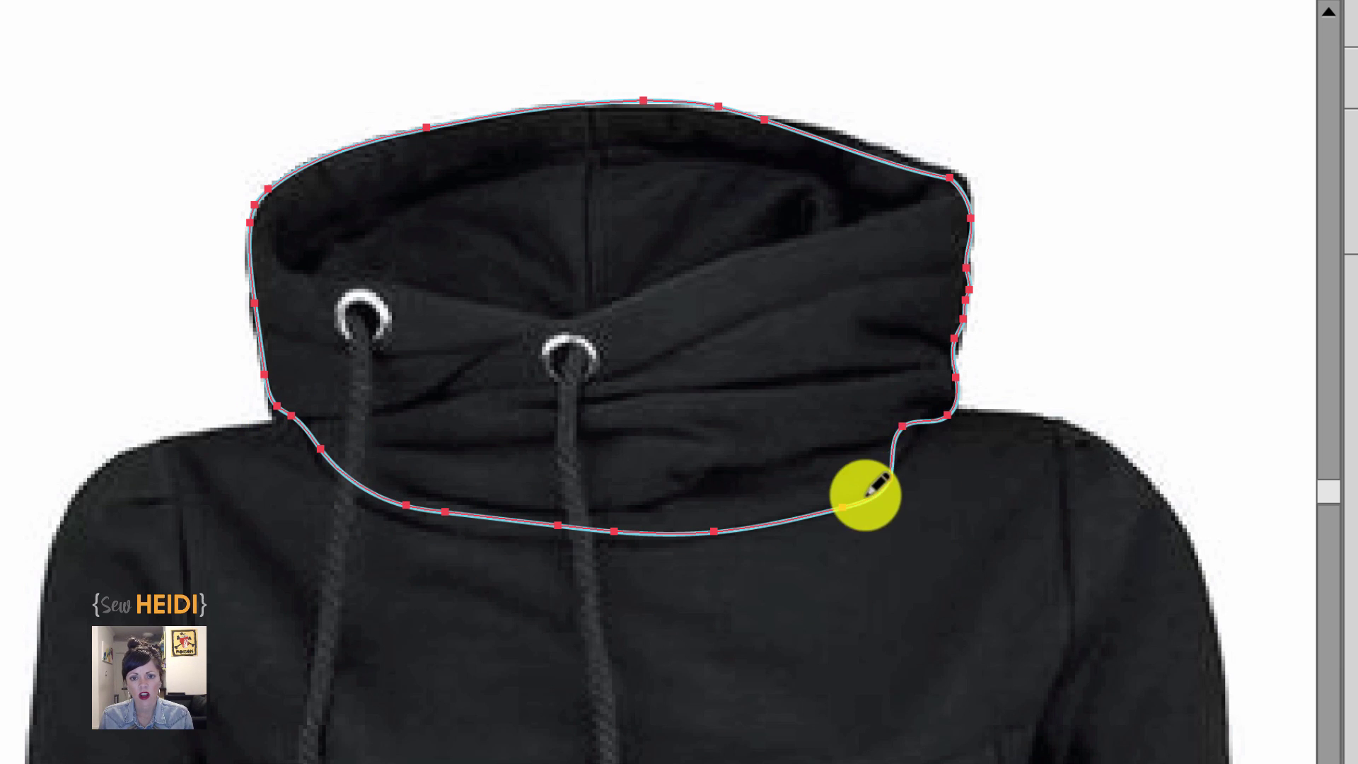
mouse_move(889, 481)
left_mouse_down()
mouse_move(909, 422)
mouse_move(903, 445)
mouse_move(961, 420)
mouse_move(944, 404)
mouse_move(966, 387)
mouse_move(897, 484)
mouse_move(805, 519)
left_mouse_up()
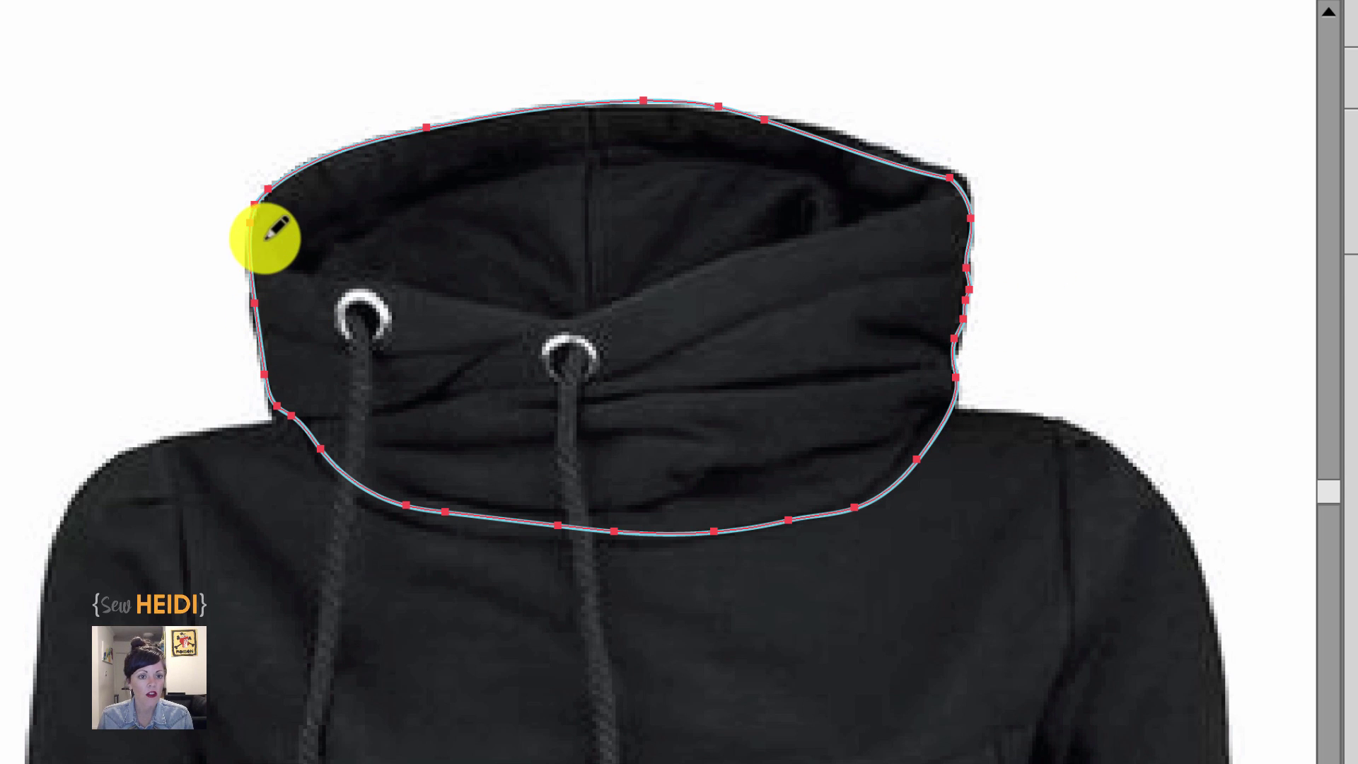
mouse_move(254, 222)
left_mouse_down()
mouse_move(250, 332)
mouse_move(290, 414)
left_mouse_up()
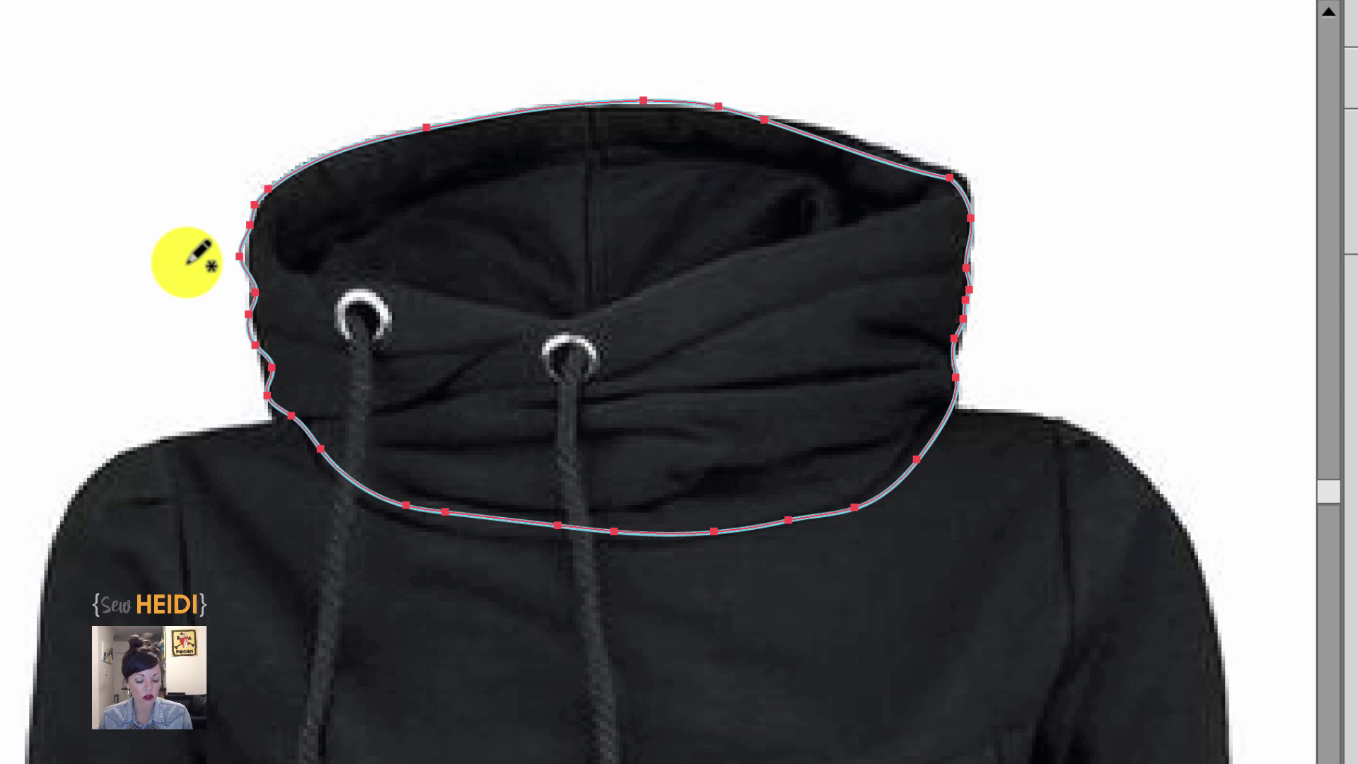
Deselect the outline, then draw the collar's inner top edge and a vertical centre seam from the hood top.
key("v")
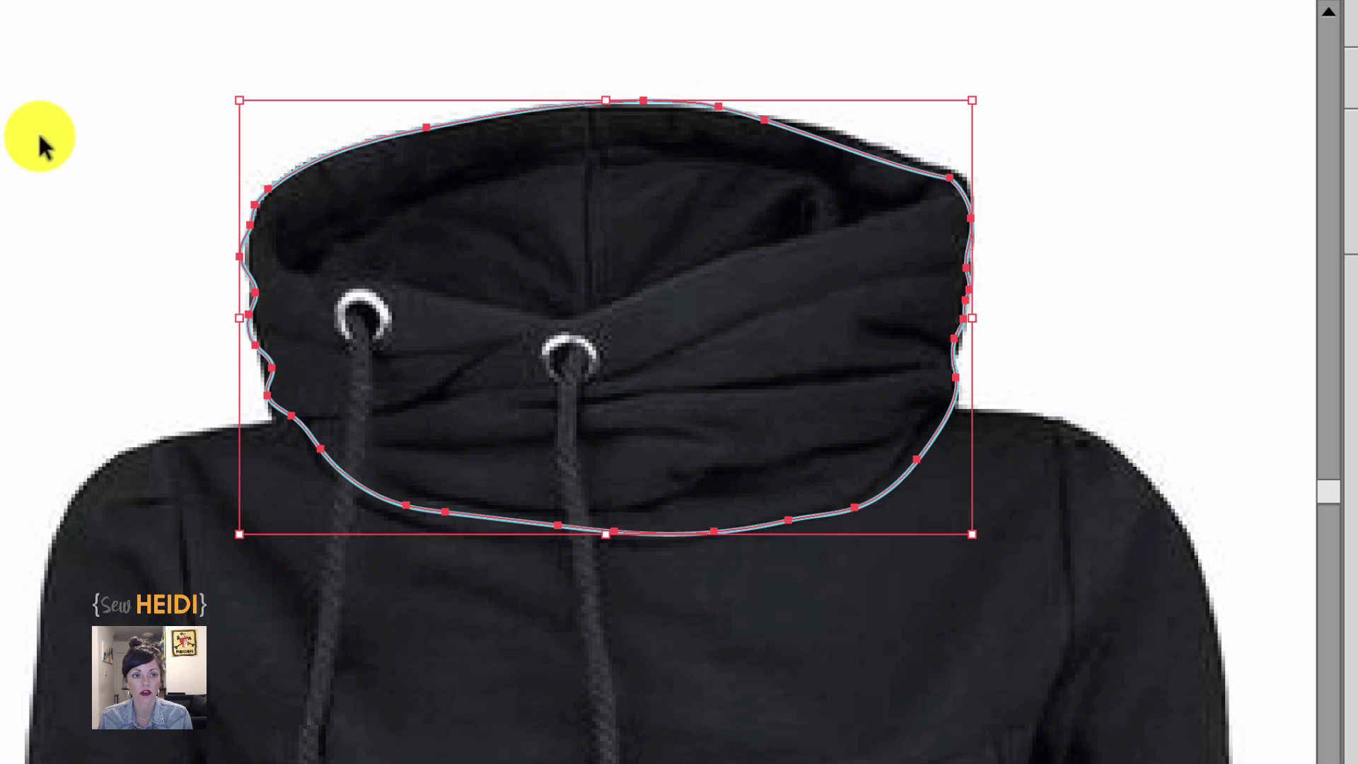
left_click(99, 161)
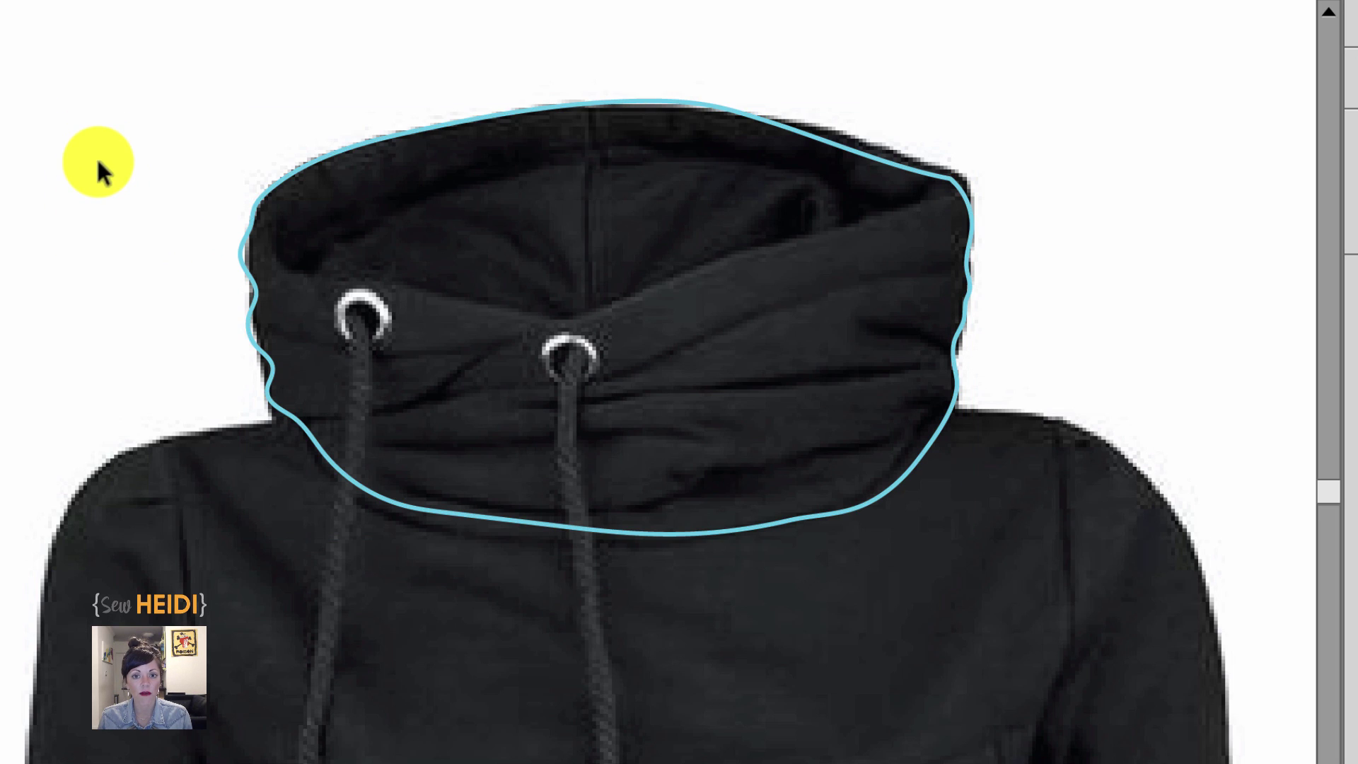
key("n")
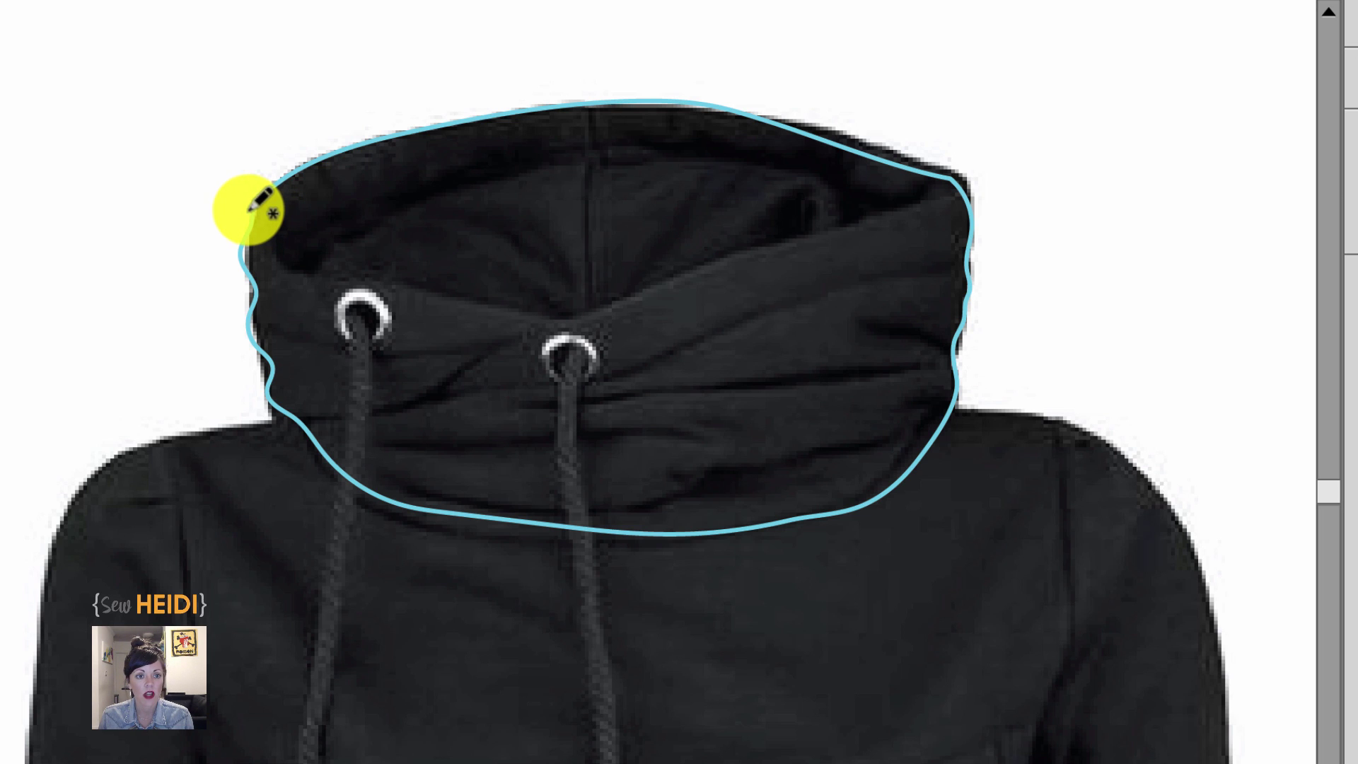
mouse_move(254, 211)
left_mouse_down()
mouse_move(297, 273)
mouse_move(584, 317)
mouse_move(956, 186)
left_mouse_up()
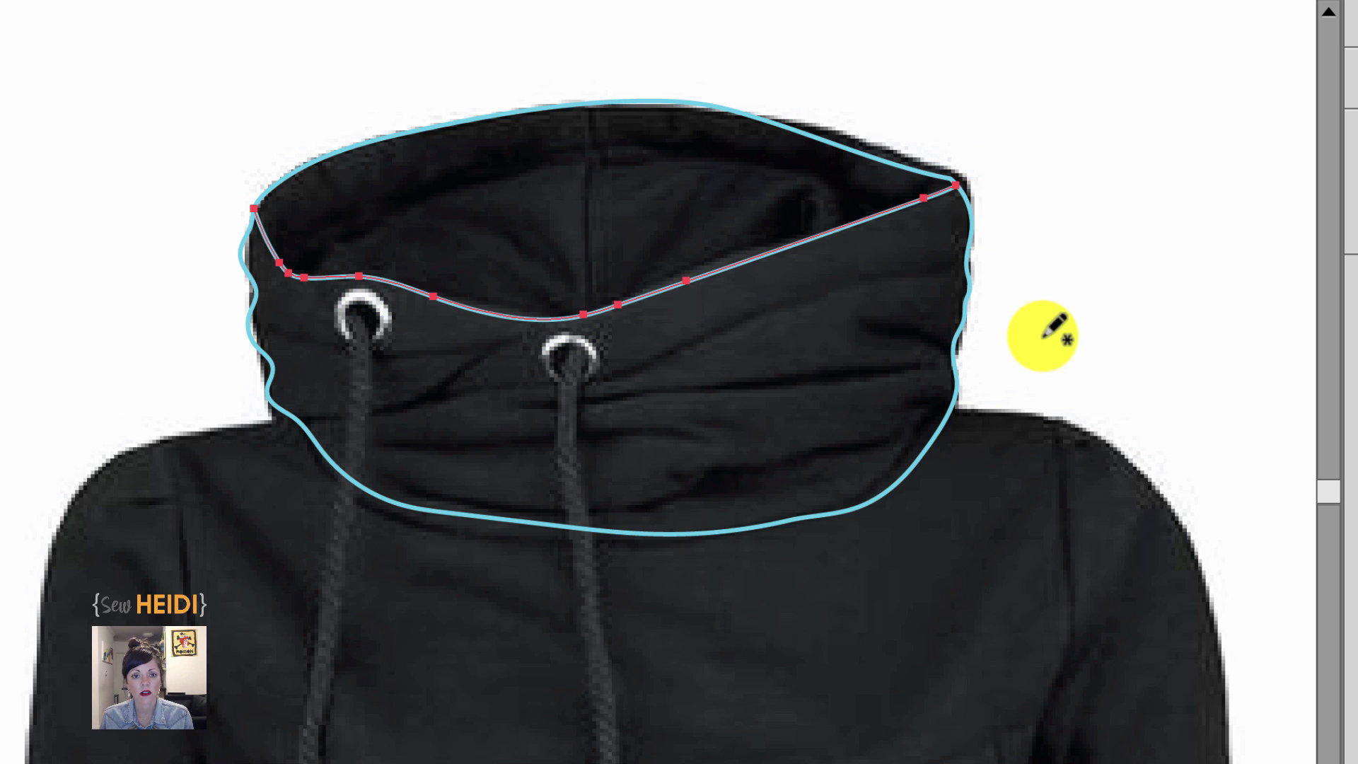
left_click_drag(591, 102, 585, 312)
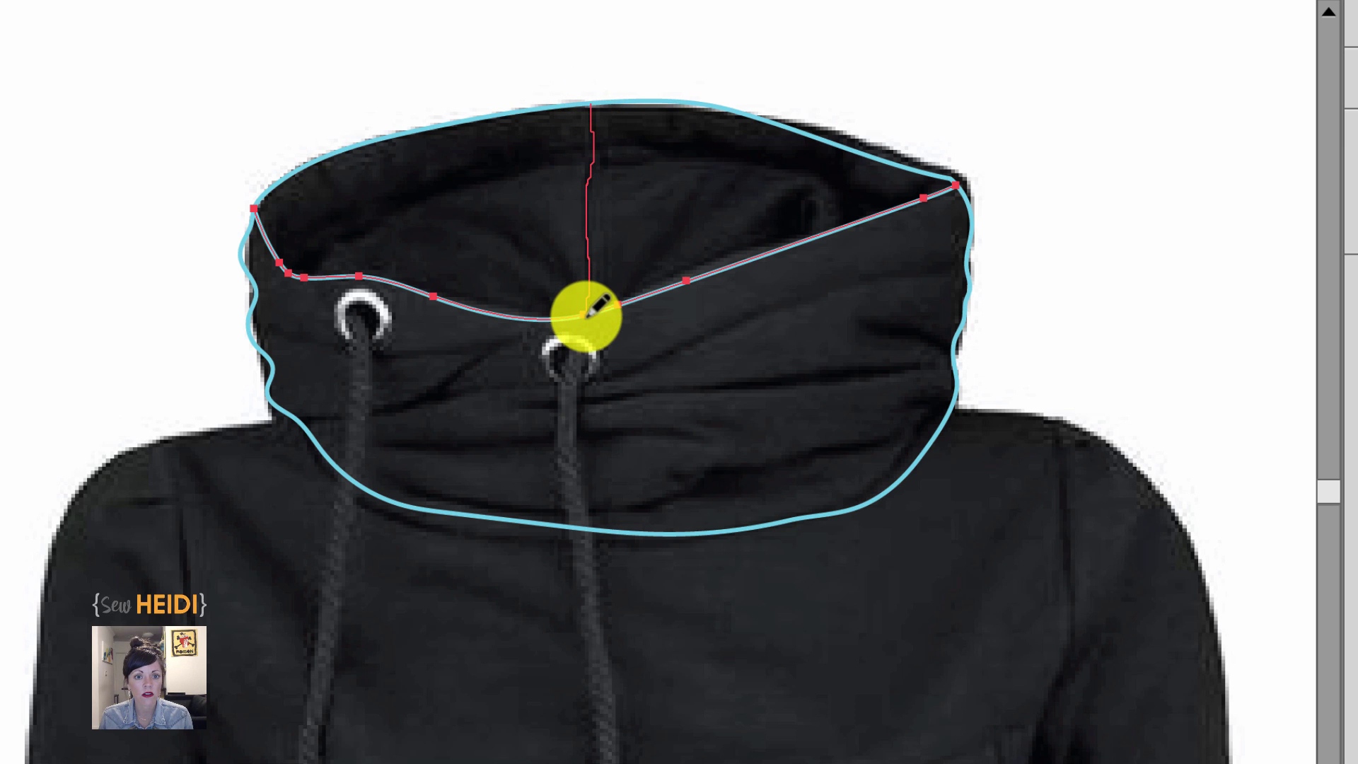
mouse_move(589, 316)
left_mouse_down()
mouse_move(613, 312)
mouse_move(597, 285)
mouse_move(576, 312)
mouse_move(532, 320)
left_mouse_up()
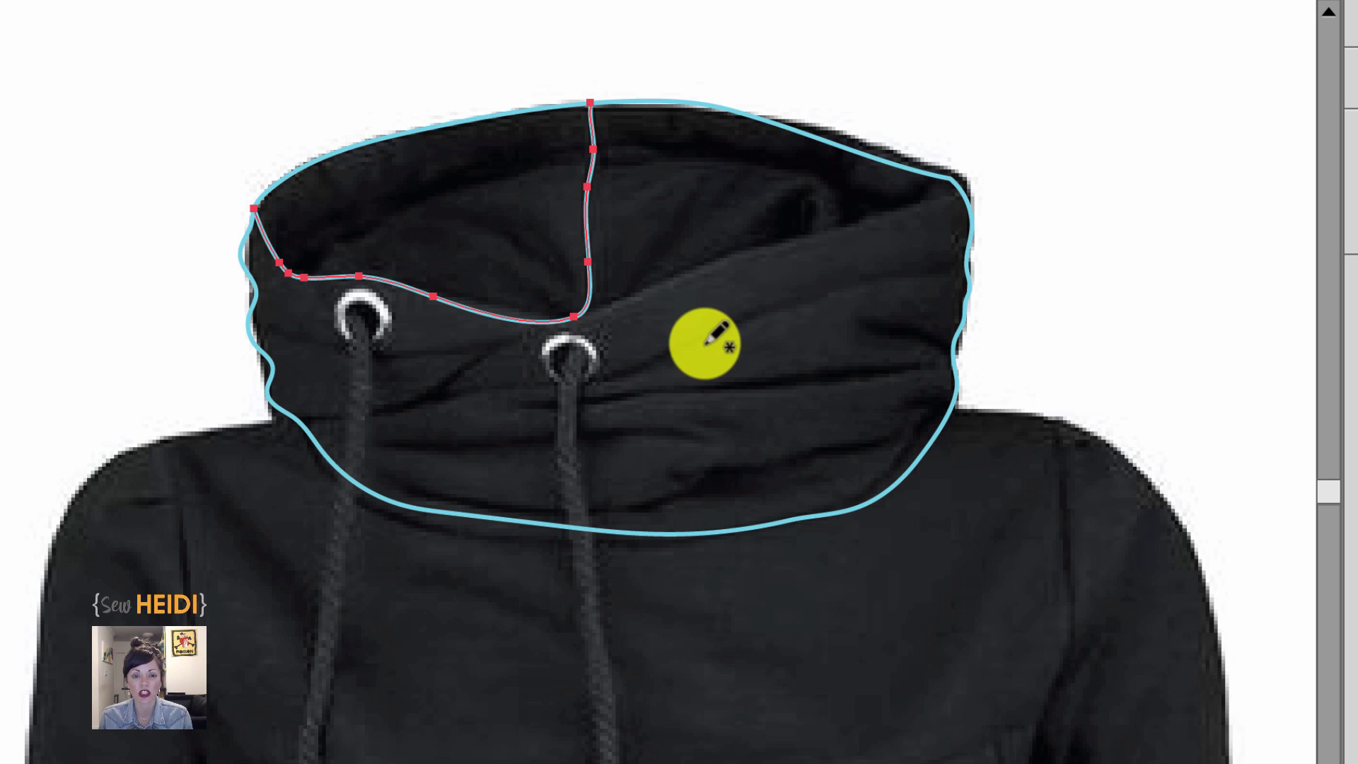
Undo the seam that replaced the right segment and draw a separate vertical centre seam from the hood top.
key("ctrl+z")
key("ctrl+z")
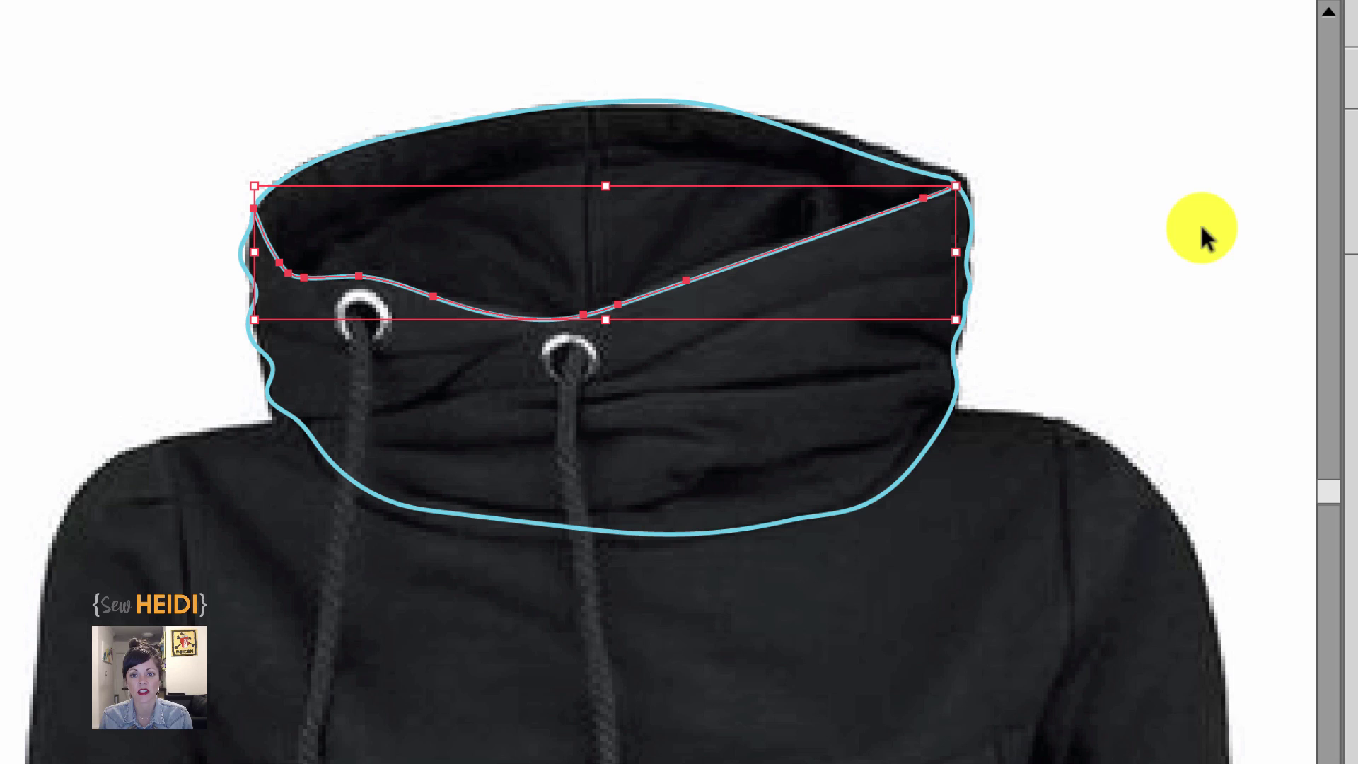
left_click(1243, 153, "ctrl")
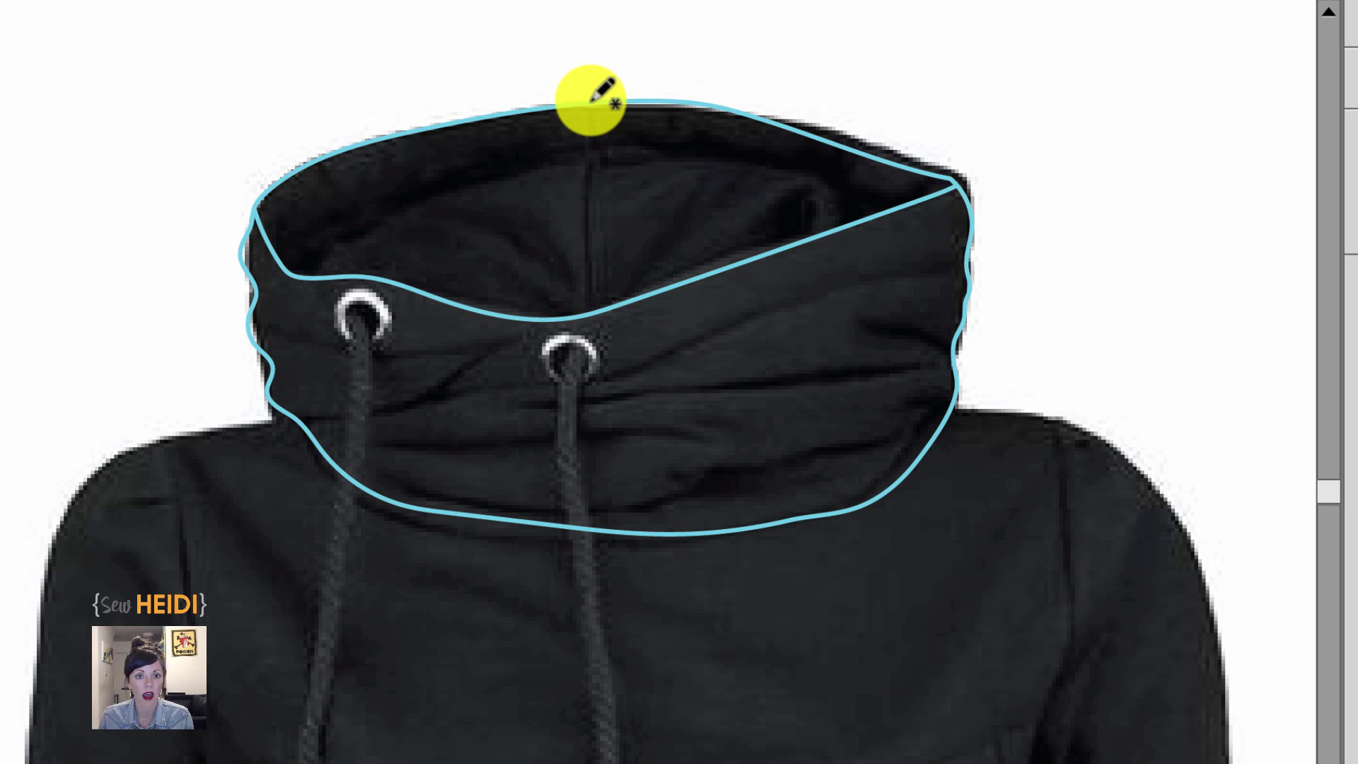
left_click_drag(591, 100, 586, 310)
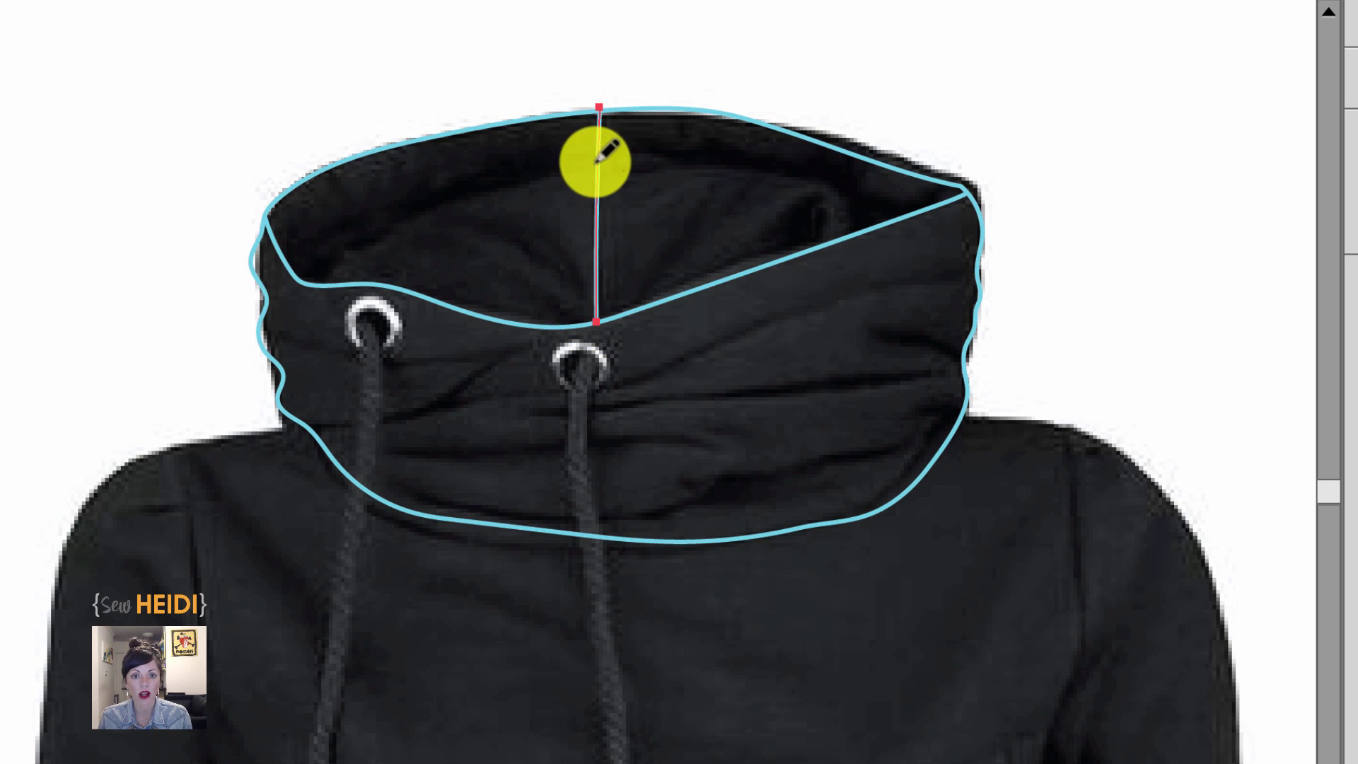
Trace the back inner collar curve from the hood opening's left edge to its right corner.
left_click(262, 103, "ctrl")
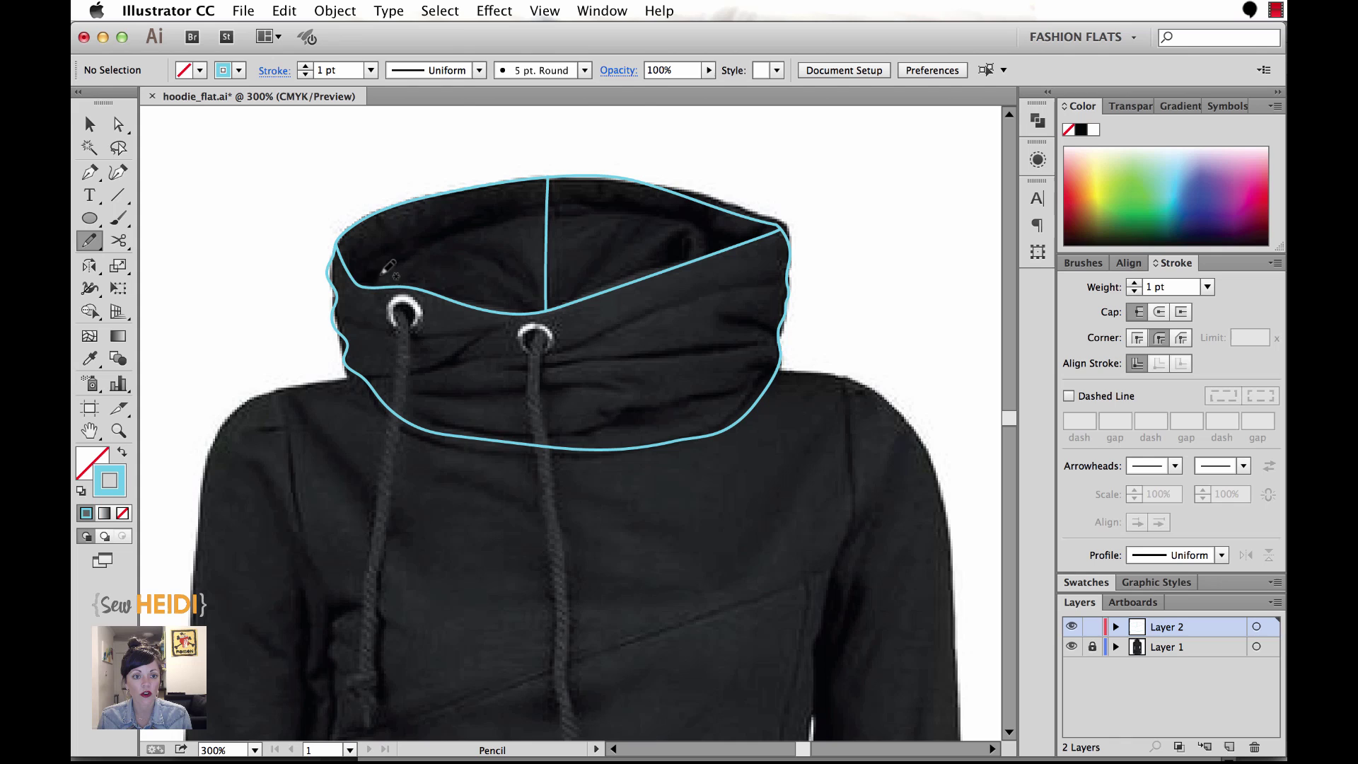
mouse_move(359, 282)
left_mouse_down()
mouse_move(419, 244)
mouse_move(564, 210)
mouse_move(669, 215)
mouse_move(756, 237)
left_mouse_up()
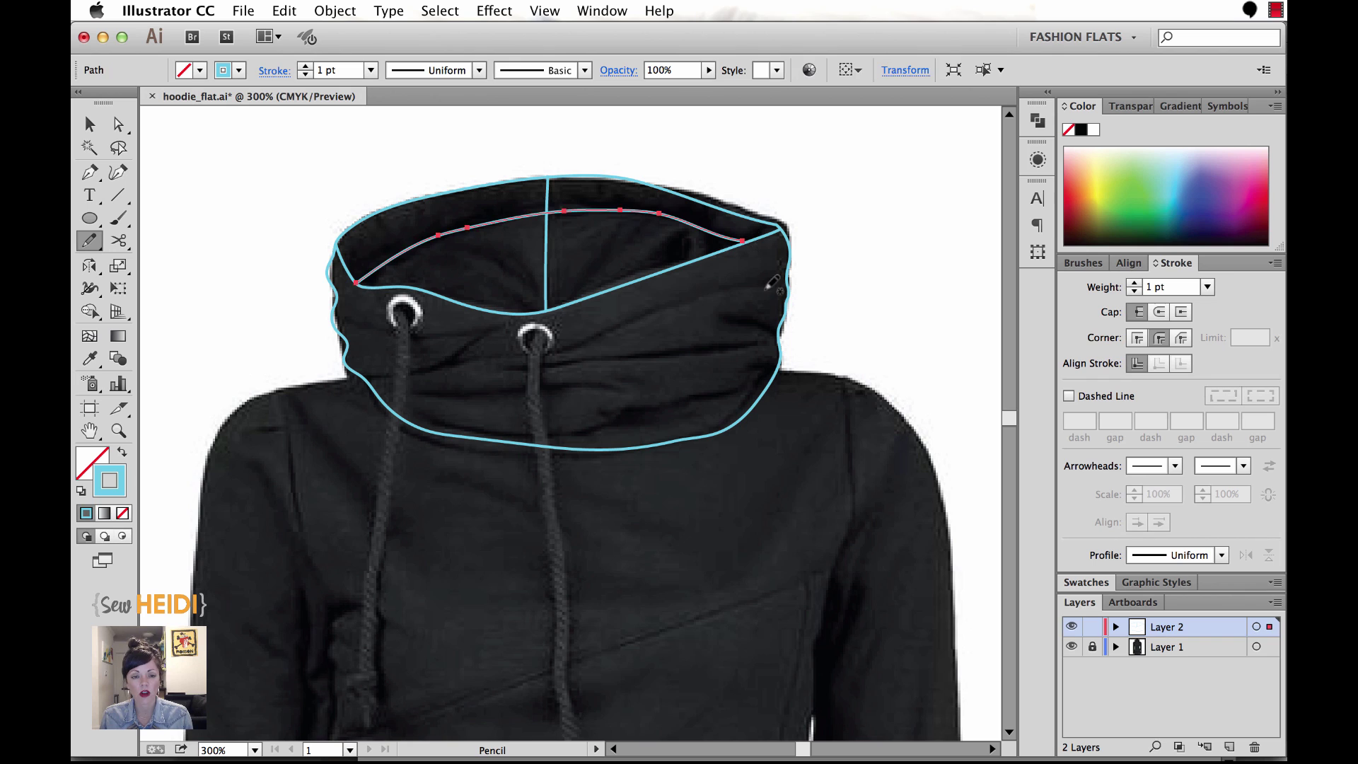
left_click(269, 206, "super")
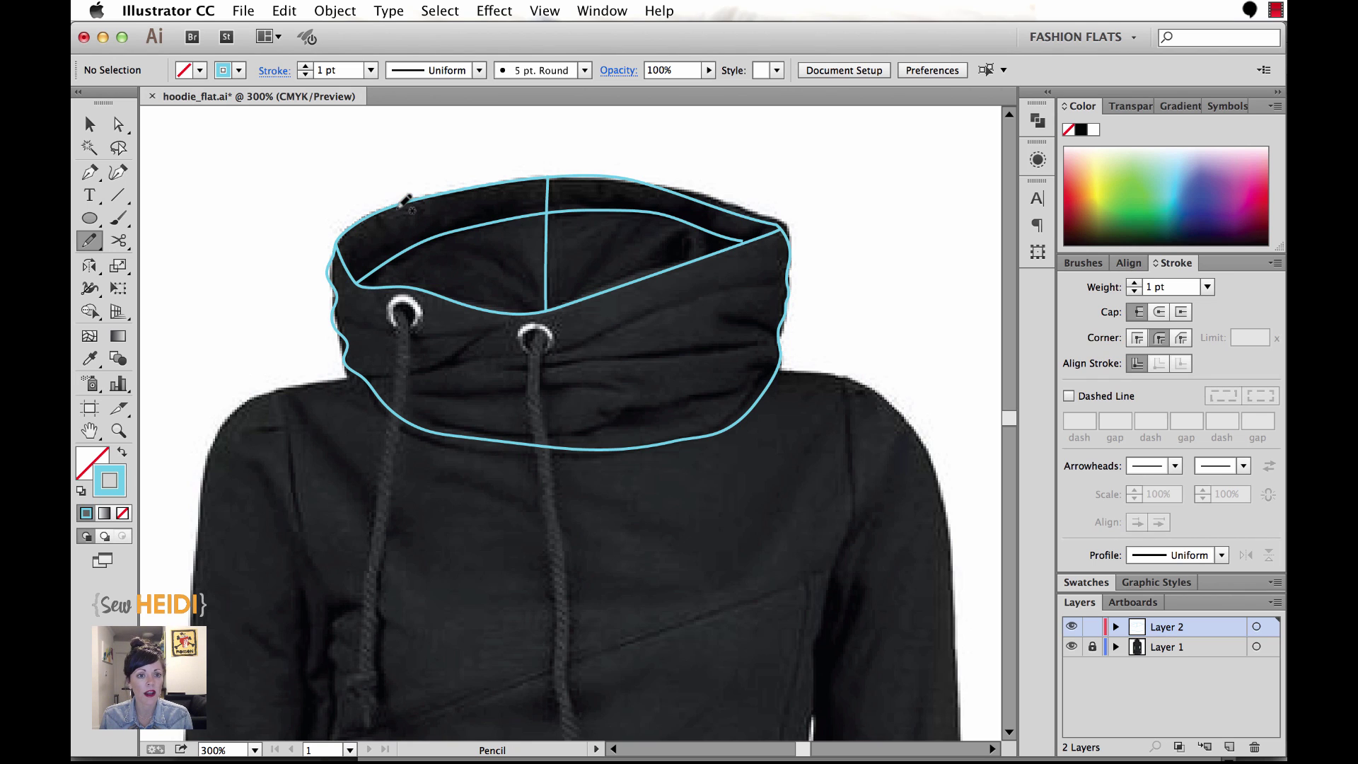
Zoom out to the hoodie body and trace the front panel's left shoulder line.
mouse_move(330, 406)
left_mouse_down()
mouse_move(356, 348)
mouse_move(403, 310)
left_mouse_up()
key("super+minus")
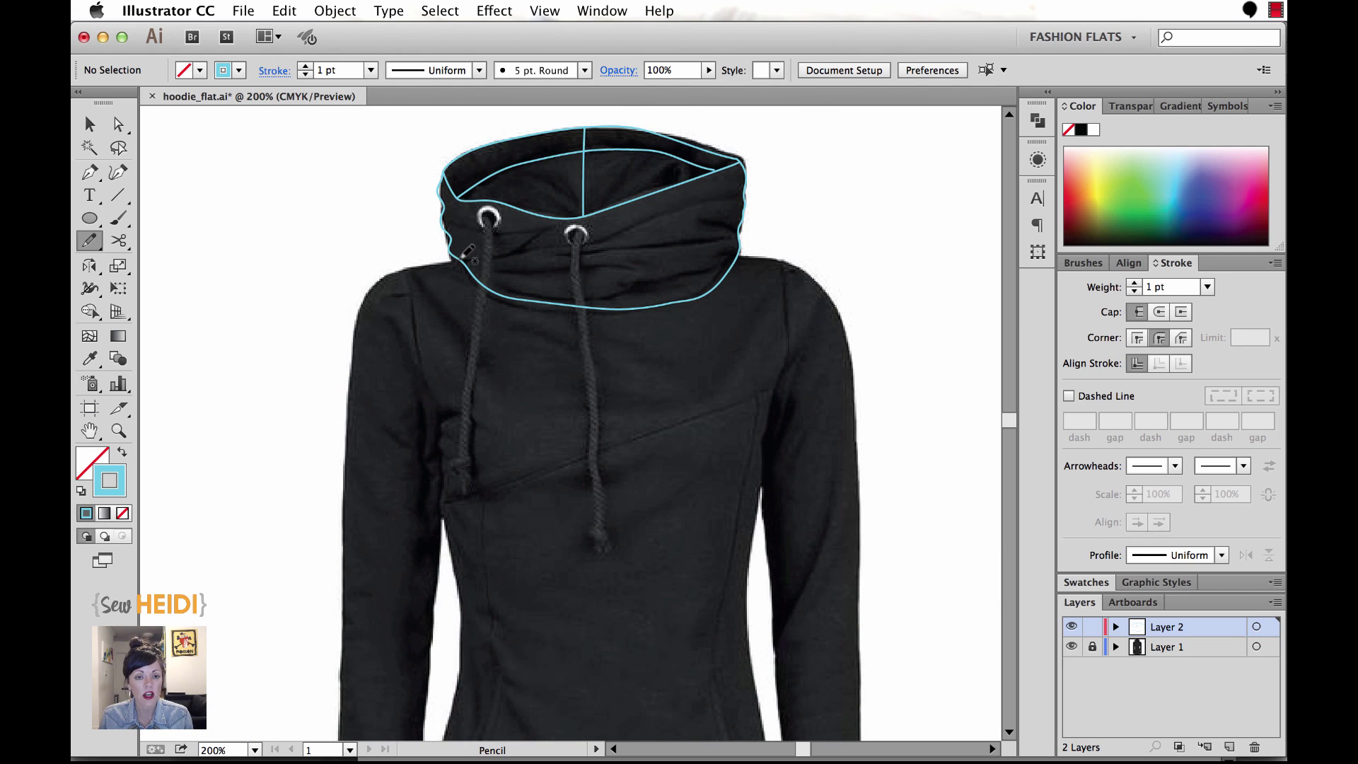
right_click(460, 264)
left_click(437, 252)
left_click_drag(462, 303, 422, 251)
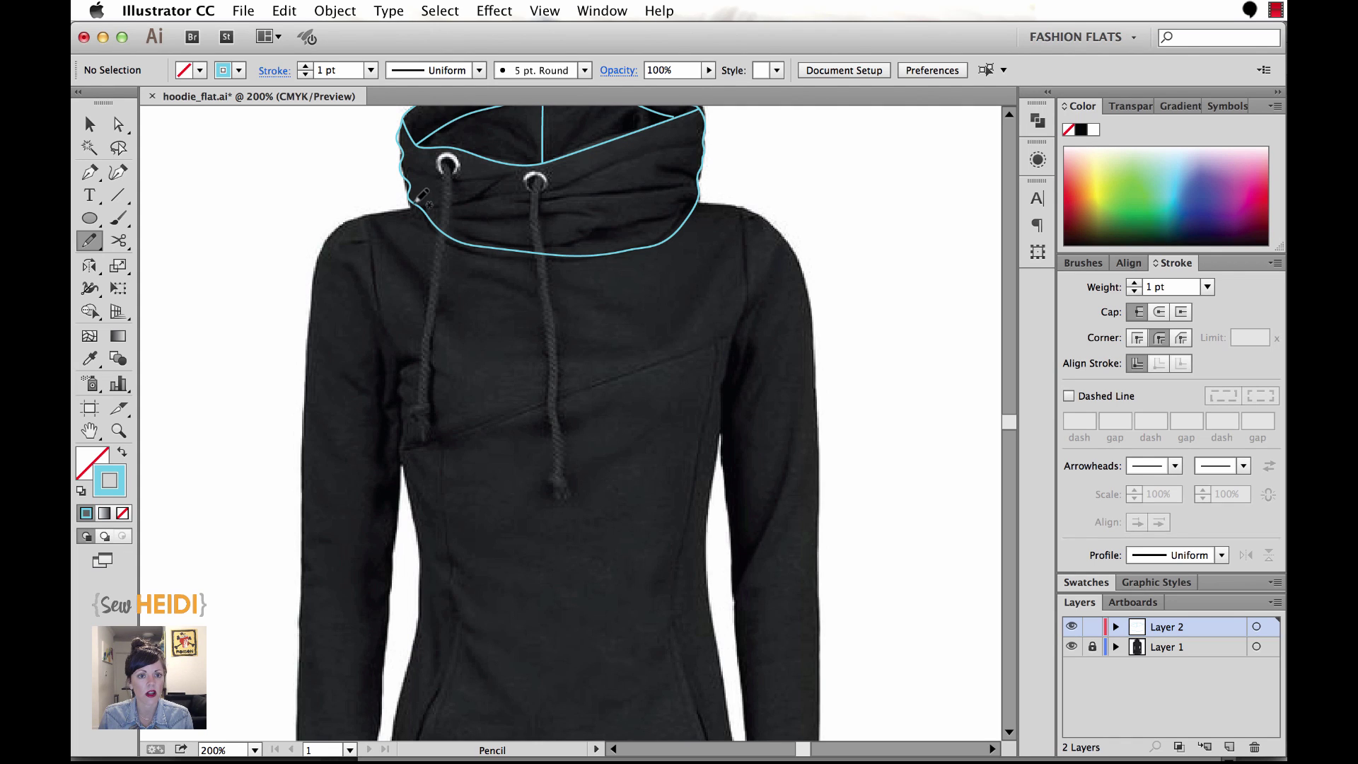
right_click(423, 207)
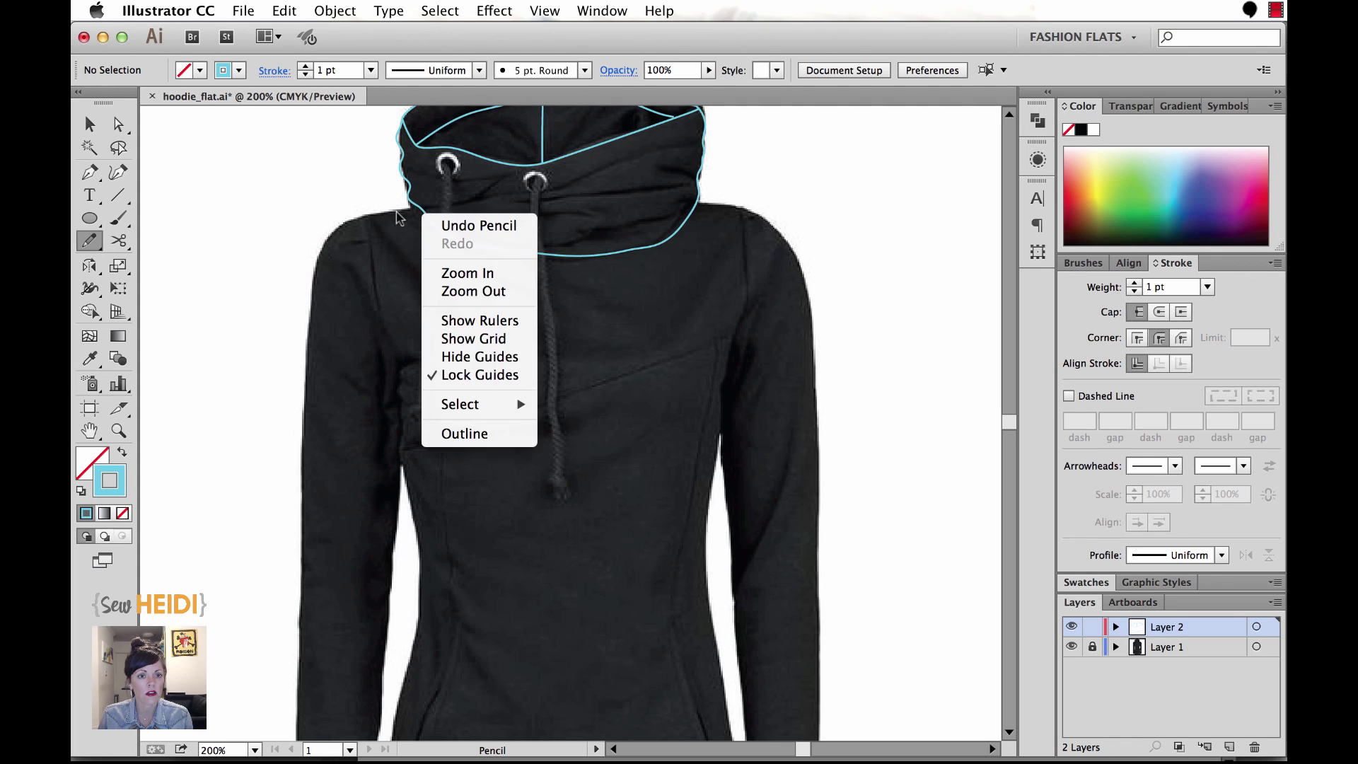
left_click(419, 210)
mouse_move(425, 206)
left_mouse_down()
mouse_move(376, 212)
mouse_move(369, 251)
mouse_move(402, 456)
left_mouse_up()
Continue the front outline down the left edge, across the hem and up the right side.
key("super+minus")
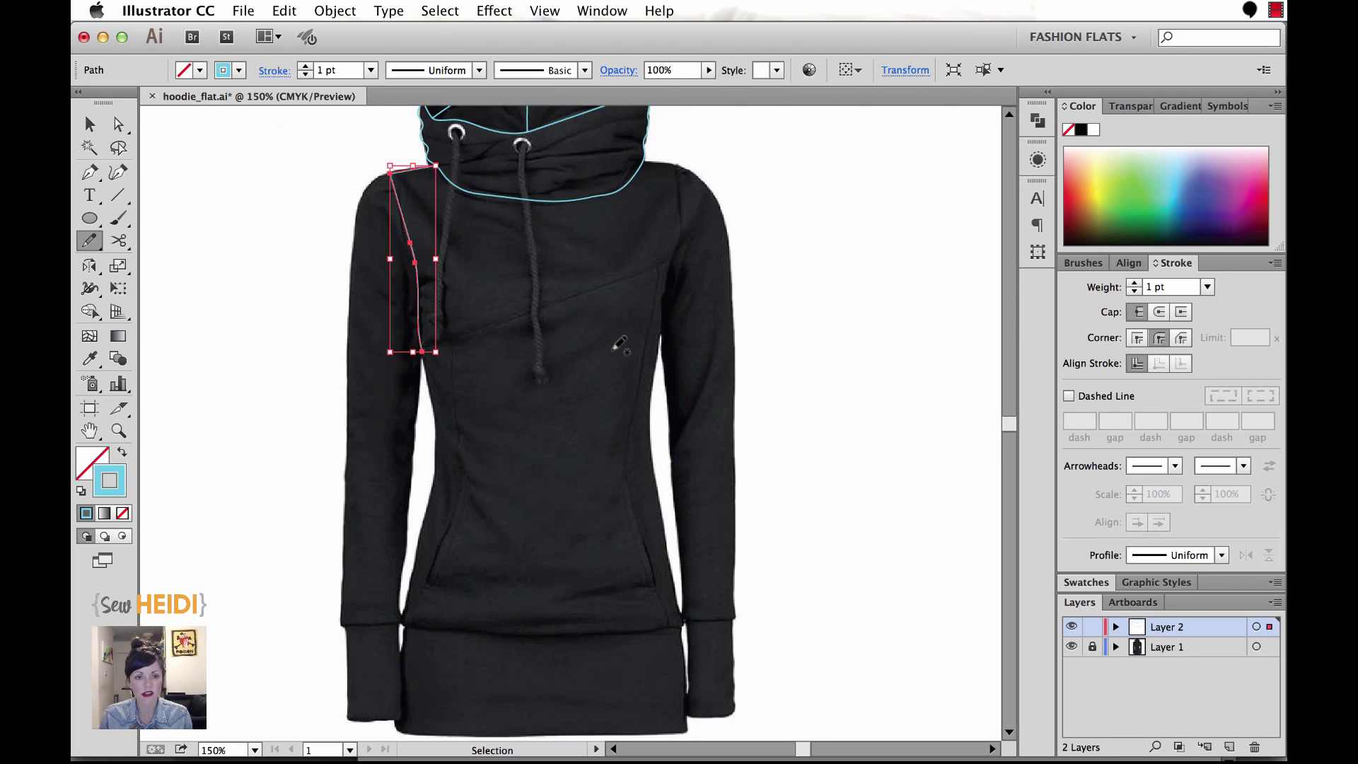
scroll(619, 344, "down", 3)
scroll(619, 345, "right", 3)
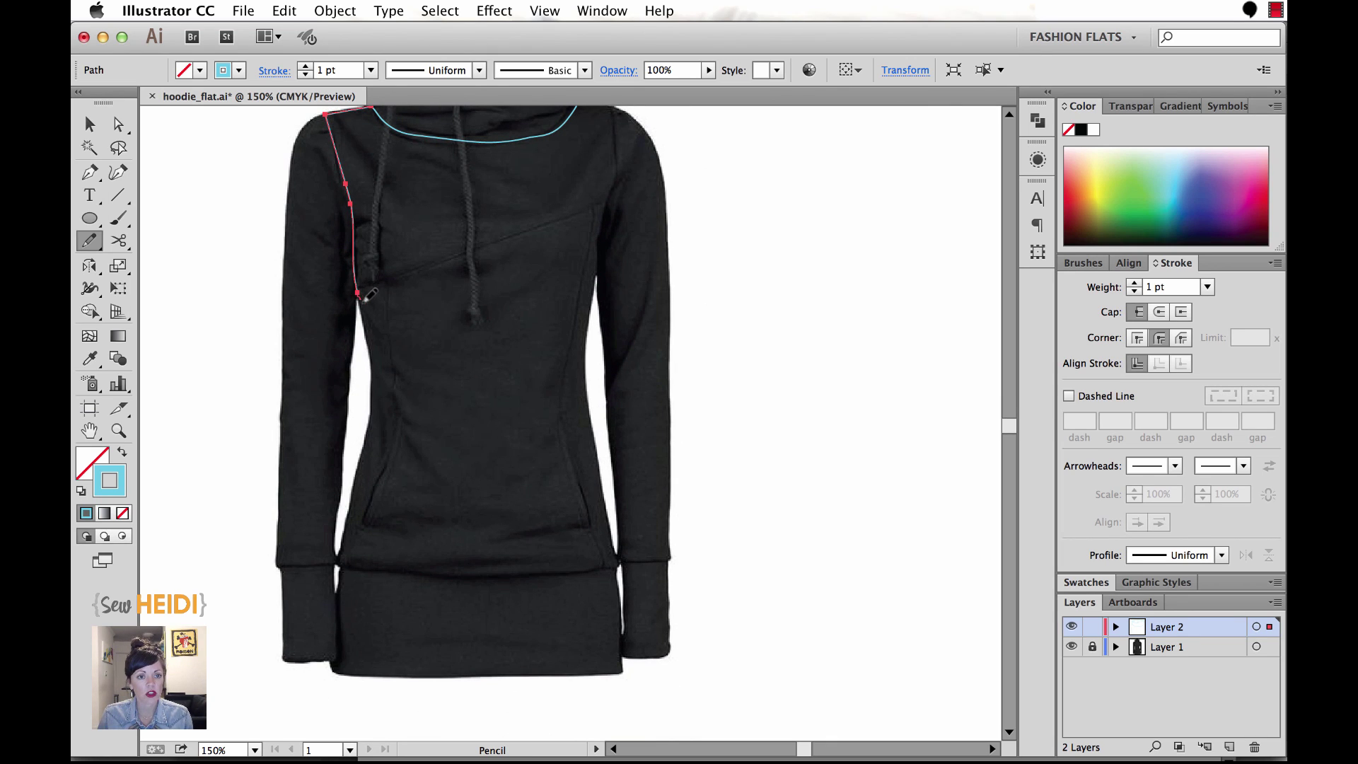
left_click_drag(370, 418, 353, 507)
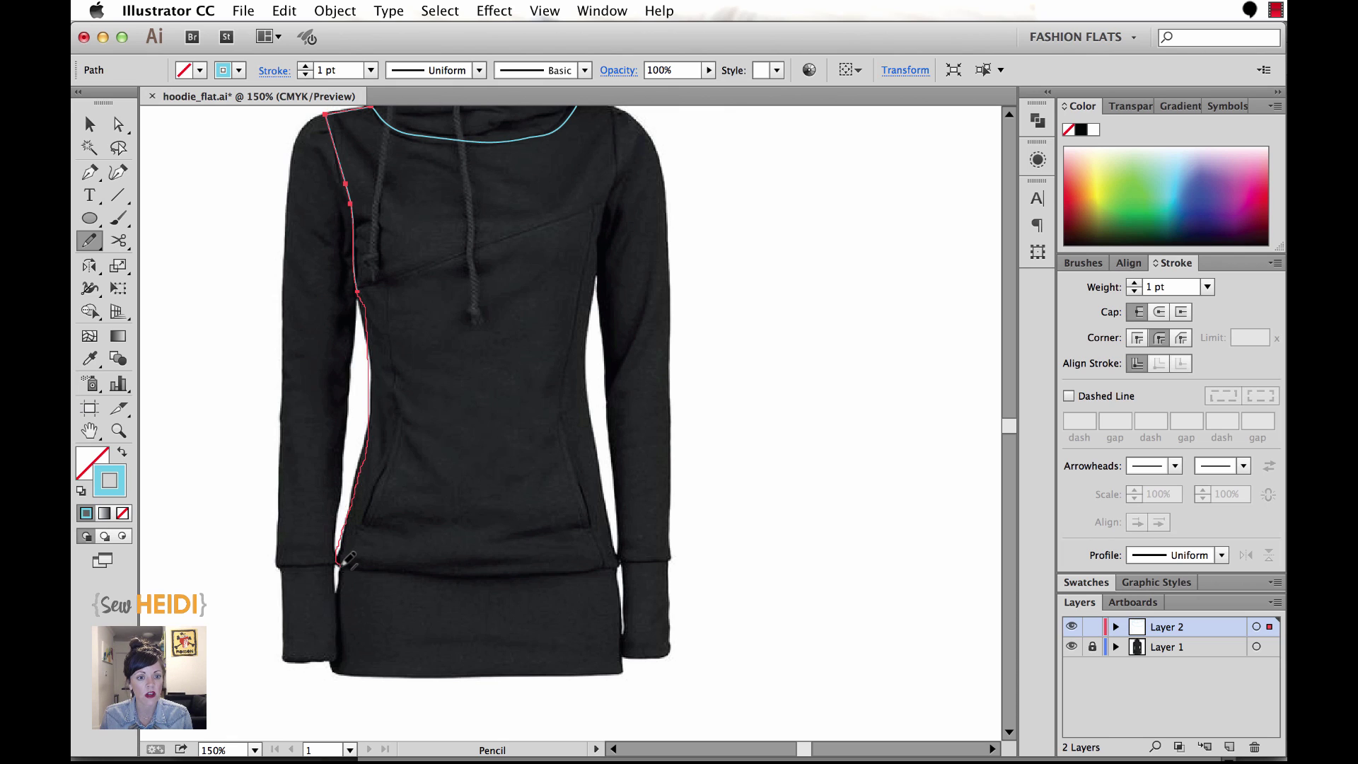
left_click_drag(339, 565, 339, 565)
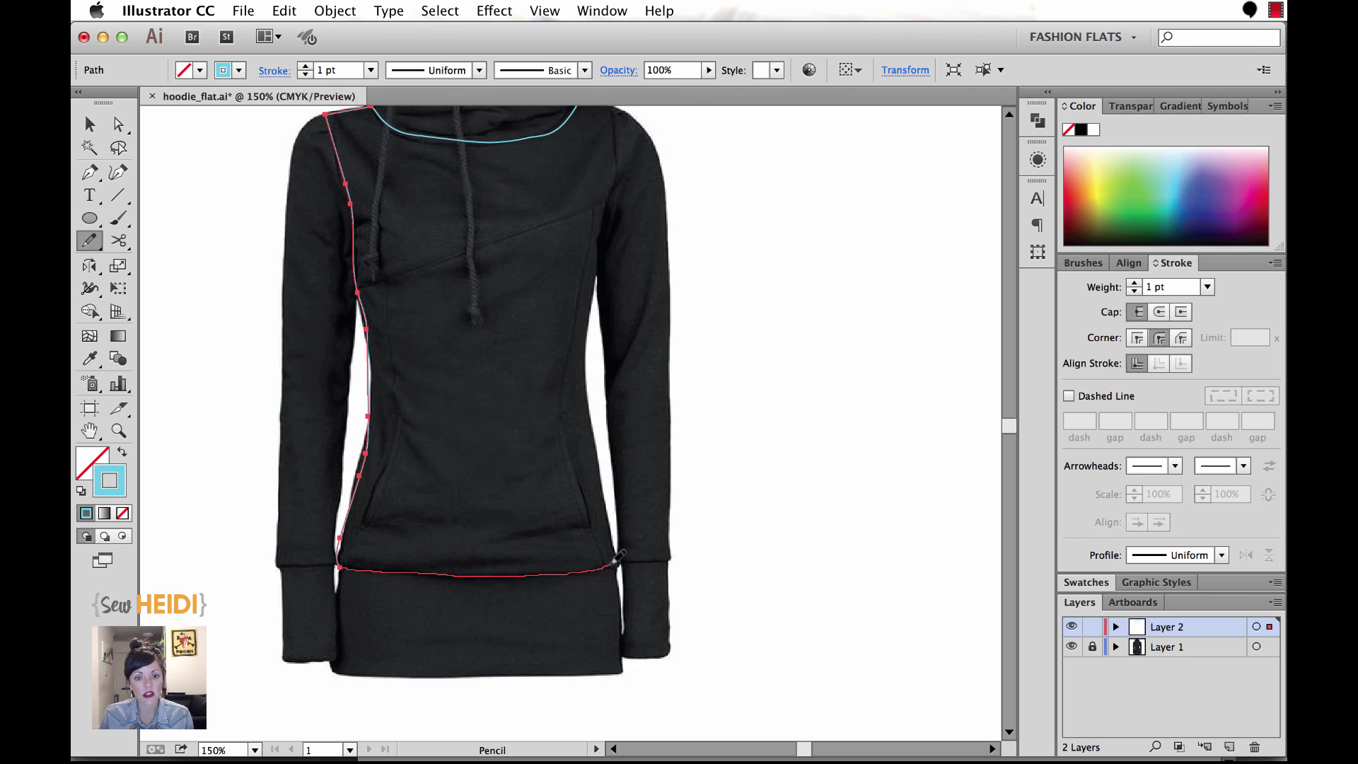
left_click_drag(623, 552, 532, 627)
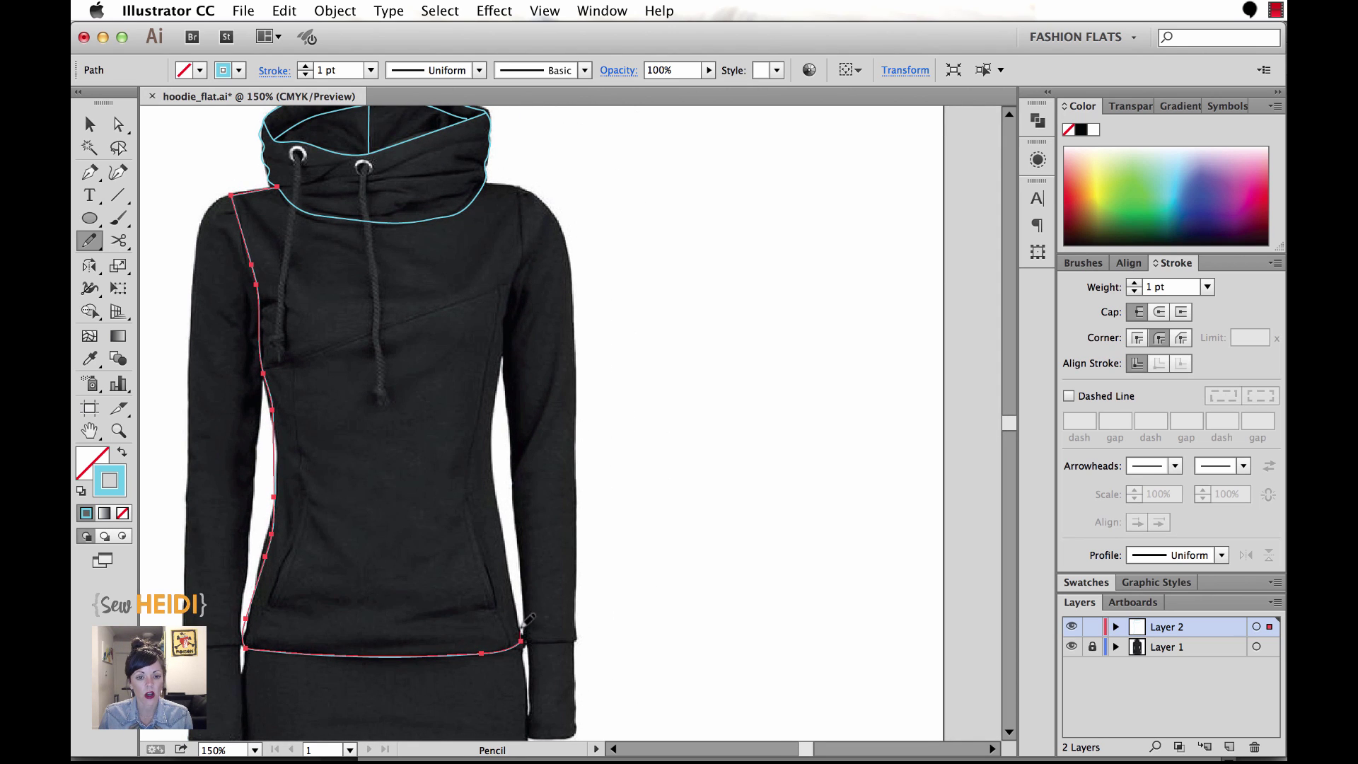
mouse_move(510, 568)
left_mouse_down()
mouse_move(496, 416)
mouse_move(571, 667)
mouse_move(661, 652)
mouse_move(727, 613)
left_mouse_up()
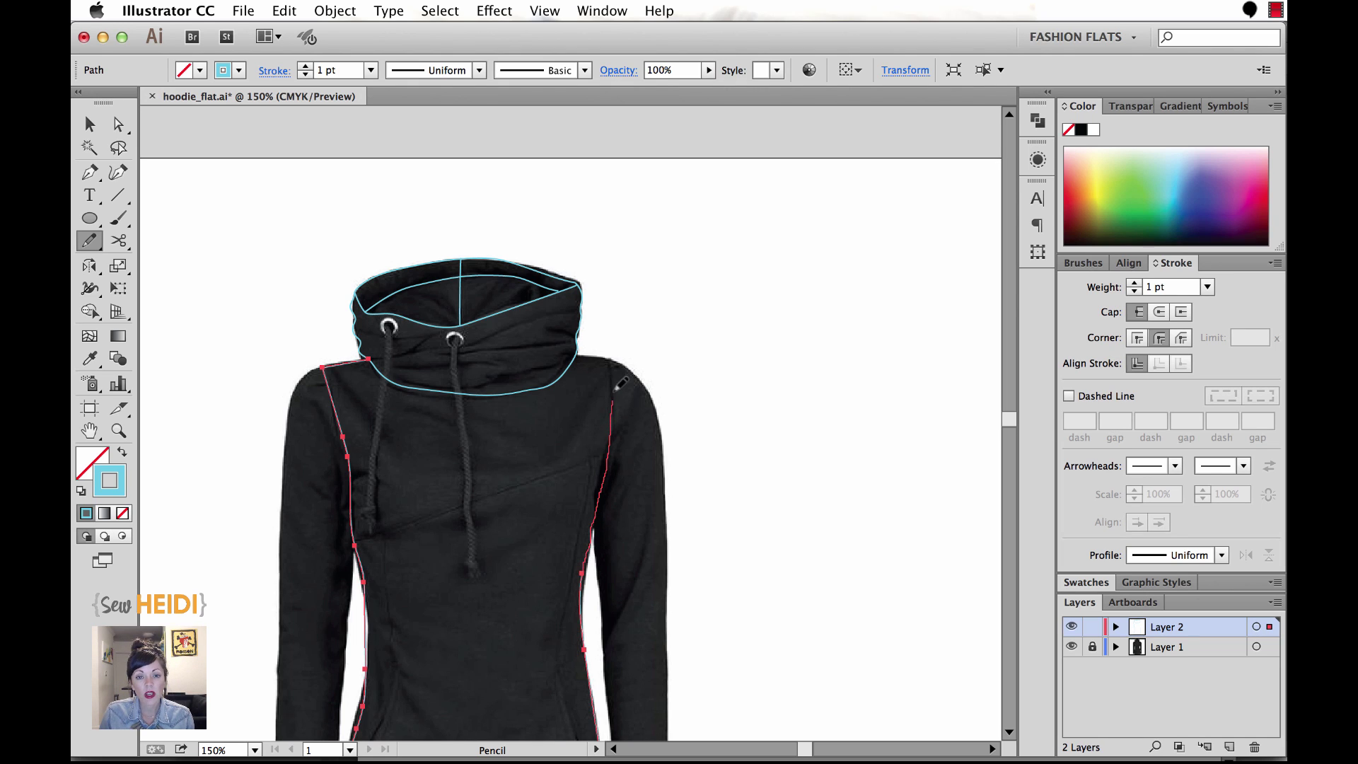
Close the front panel outline along the collar's lower edge and deselect it.
key("super+equal")
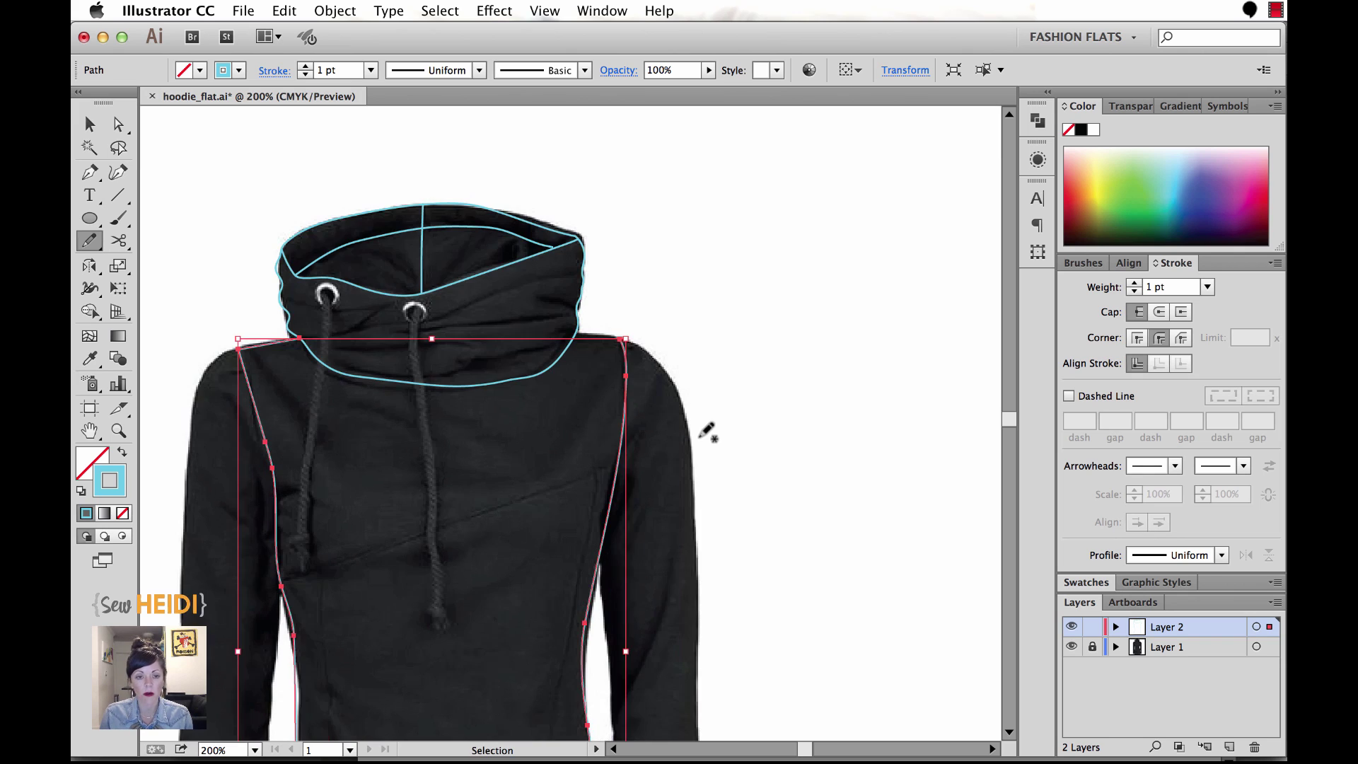
scroll(807, 464, "left", 5)
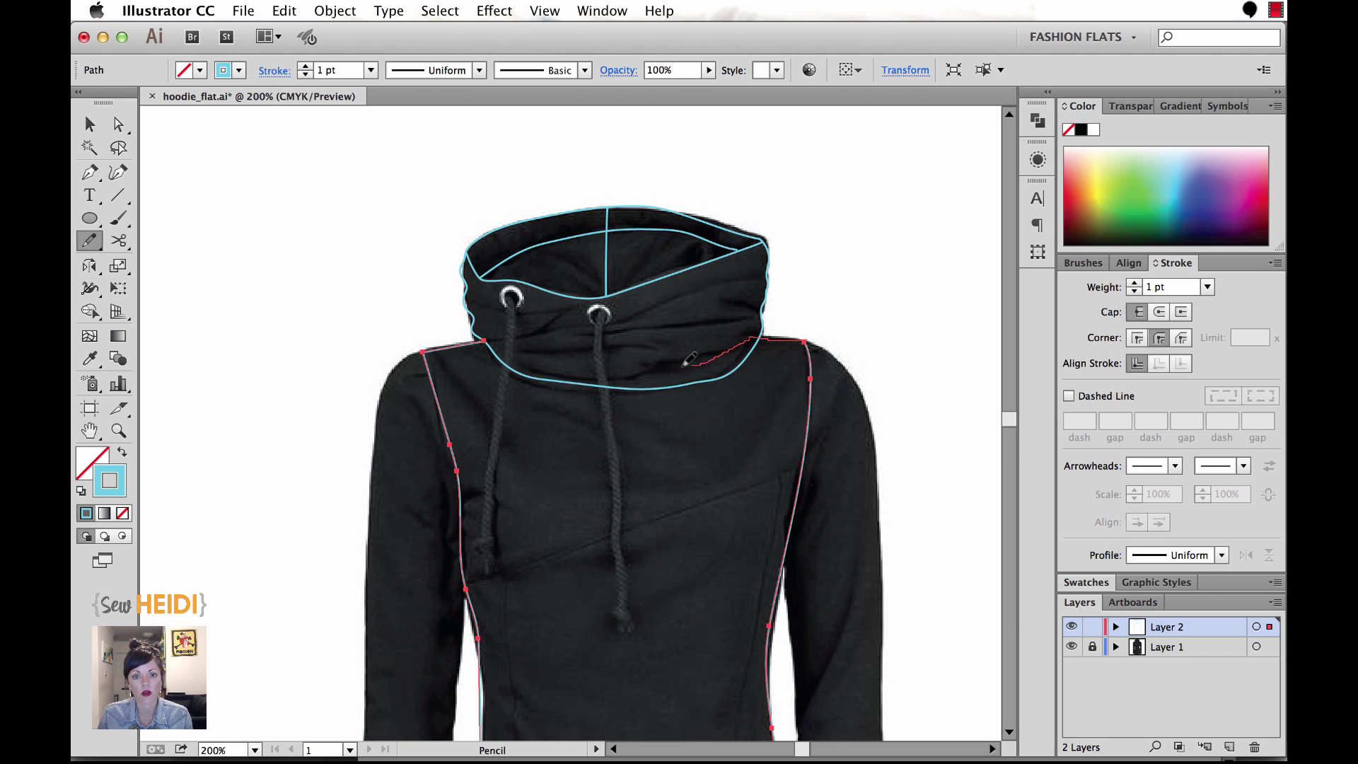
mouse_move(685, 363)
left_mouse_down()
mouse_move(561, 361)
mouse_move(484, 341)
left_mouse_up()
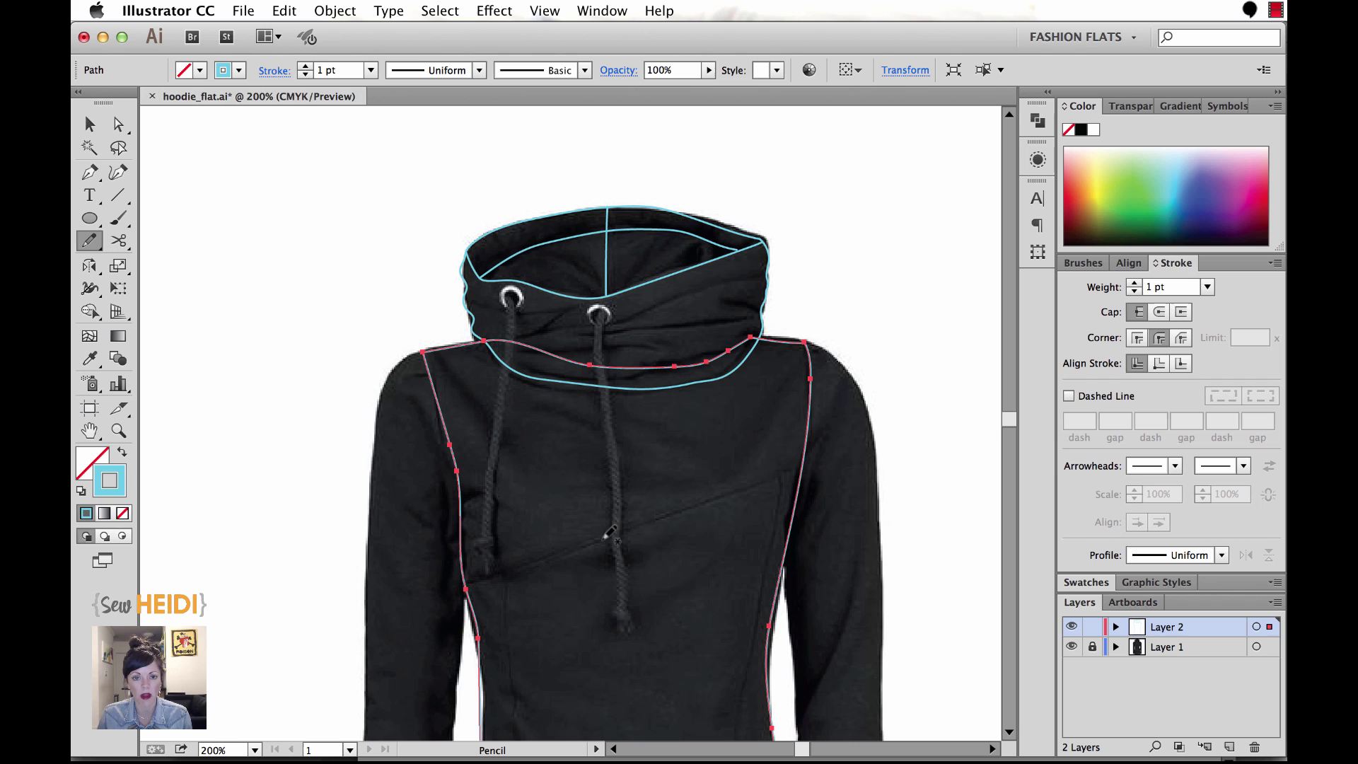
left_click_drag(613, 564, 632, 460)
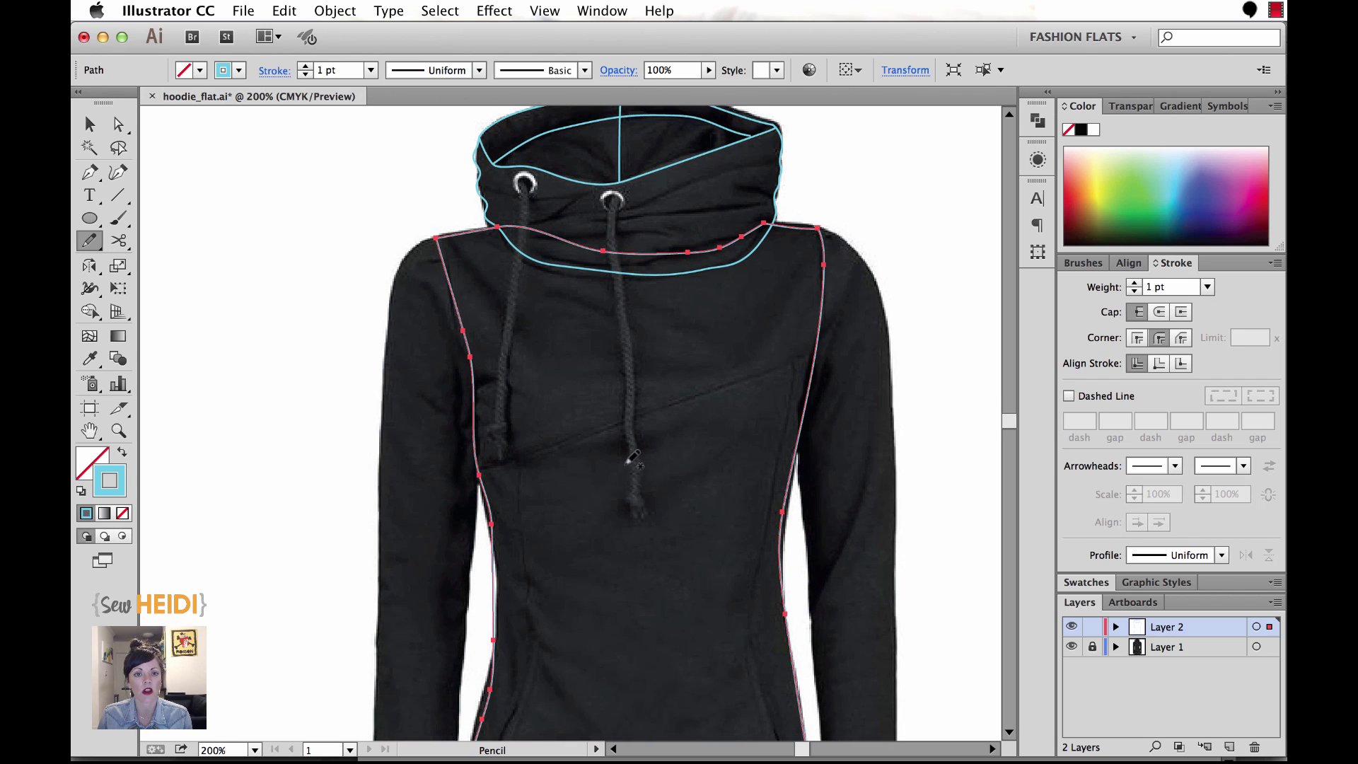
left_click_drag(342, 549, 340, 520)
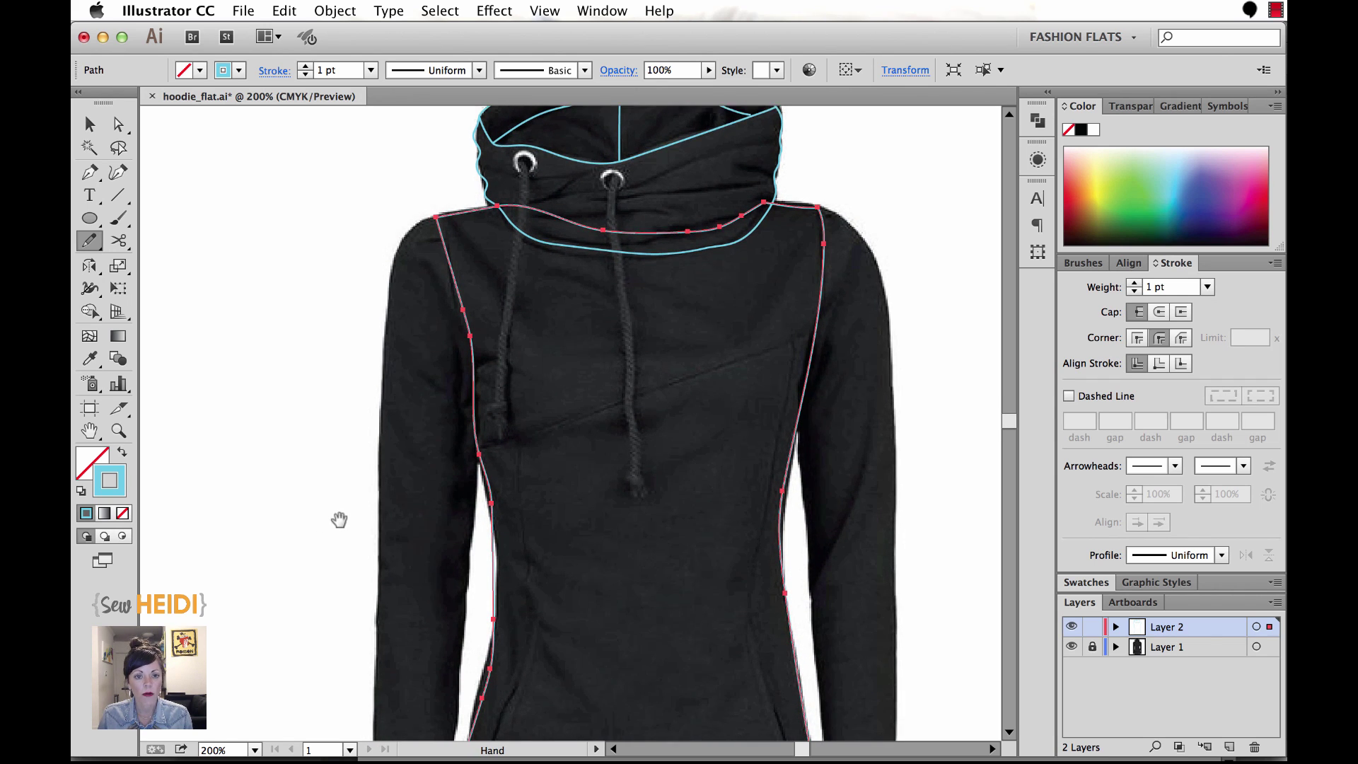
left_click(298, 336, "super")
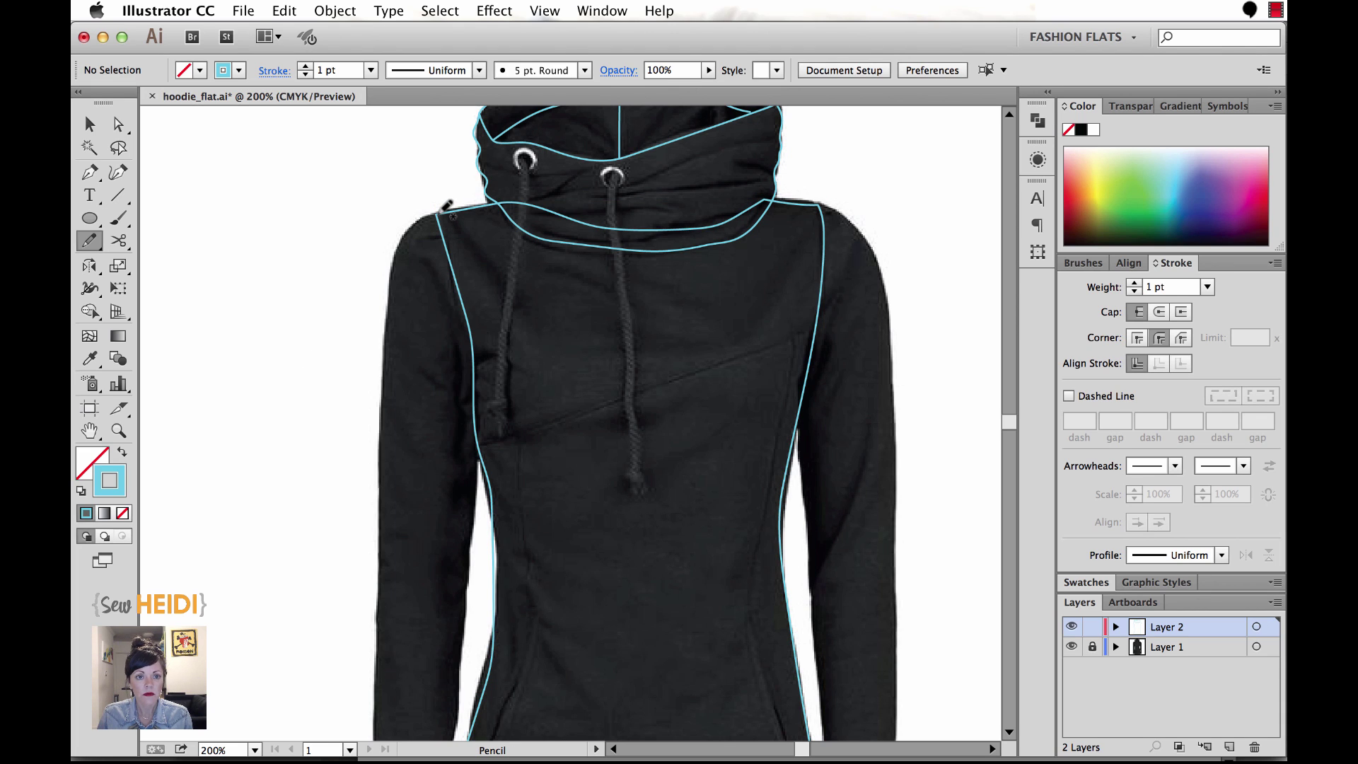
At 150% zoom, trace the left sleeve from shoulder down to the cuff and back up its inner edge.
key("super+minus")
scroll(434, 273, "down", 3)
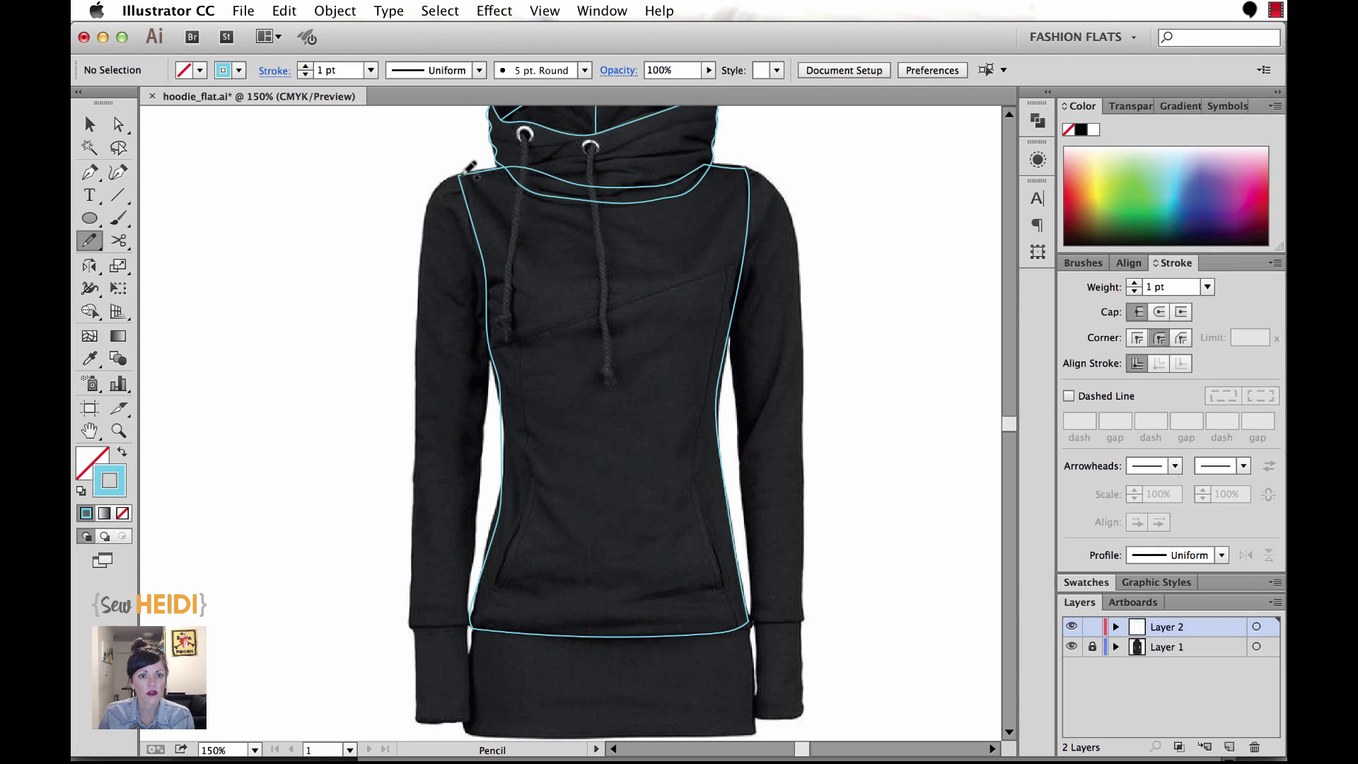
left_click_drag(435, 191, 408, 627)
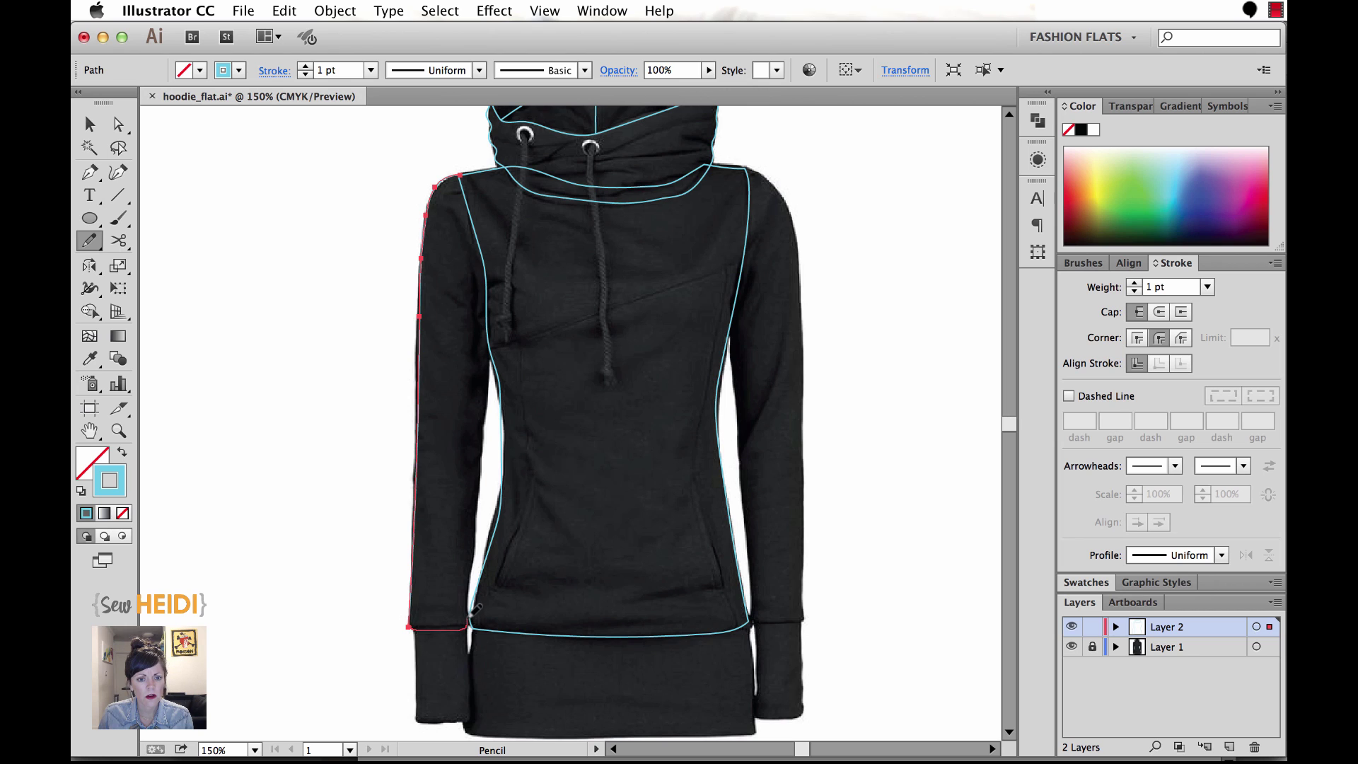
left_click_drag(465, 605, 499, 400)
scroll(481, 467, "up", 2)
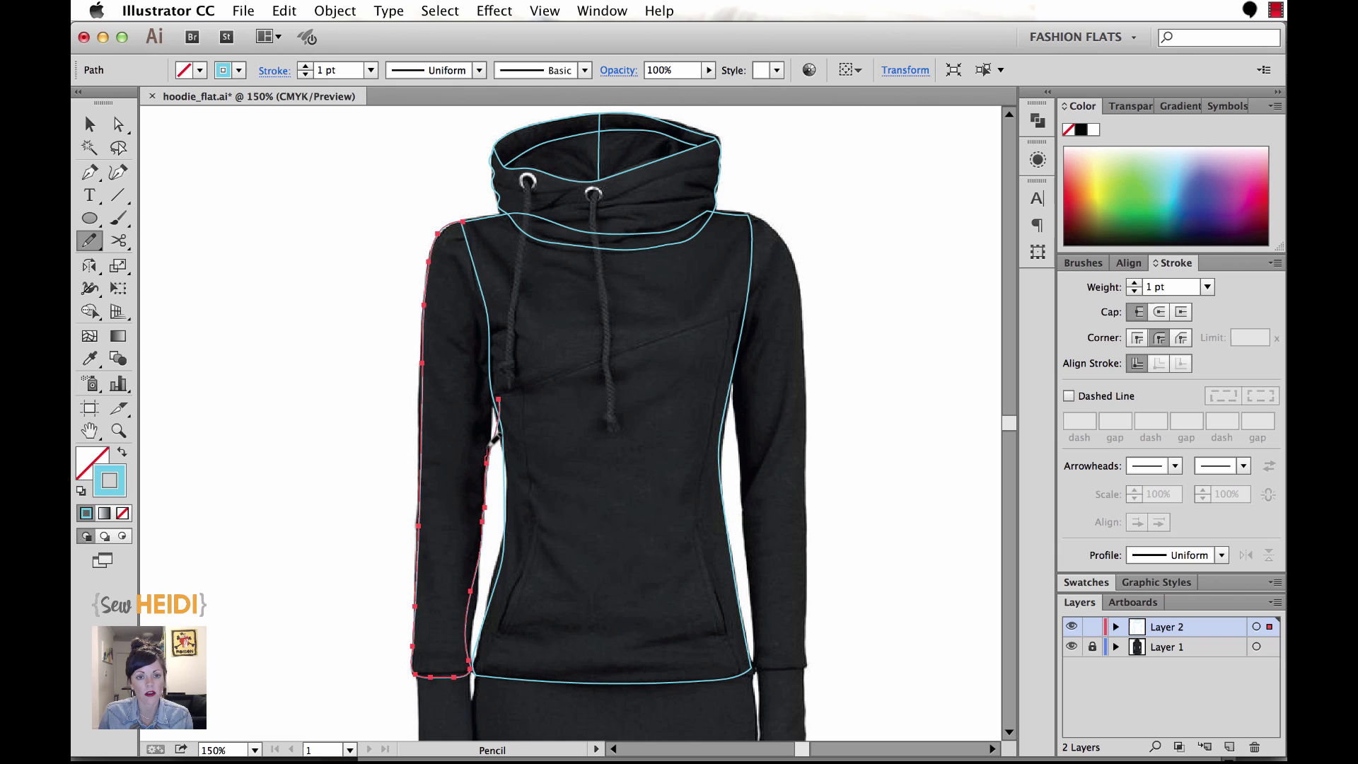
mouse_move(498, 338)
left_mouse_down()
mouse_move(495, 263)
mouse_move(473, 216)
left_mouse_up()
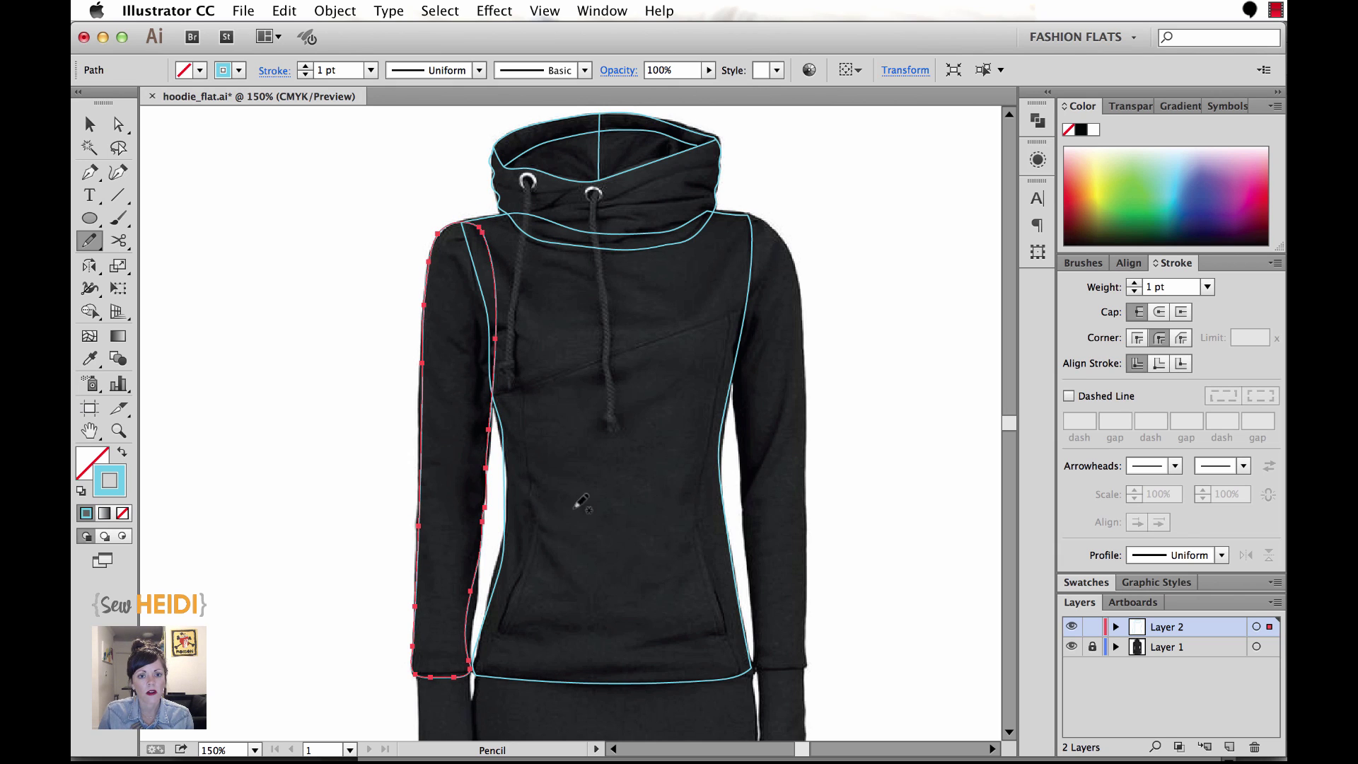
scroll(559, 538, "down", 5)
key("super+shift+a")
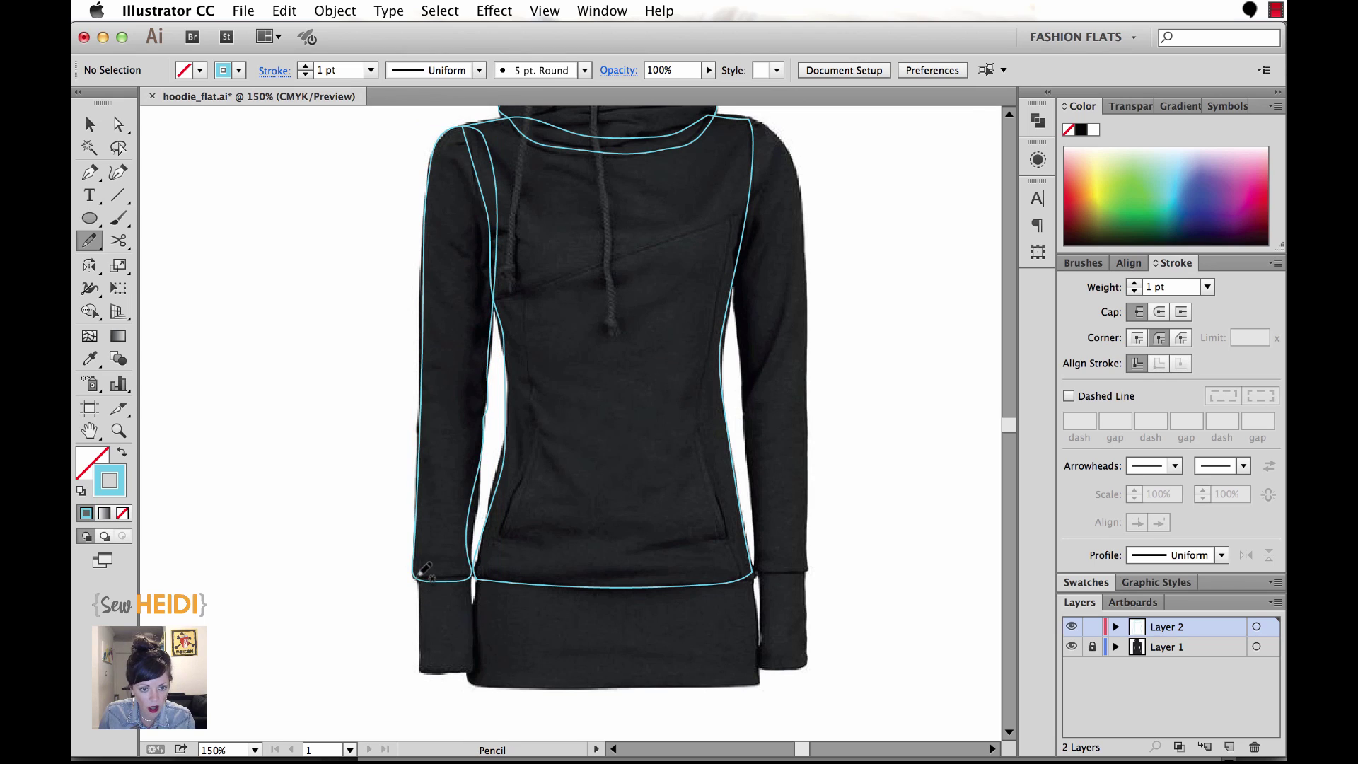
Outline the left cuff as a separate shape and redraw its inner right edge straighter.
mouse_move(418, 577)
left_mouse_down()
mouse_move(412, 672)
mouse_move(459, 672)
mouse_move(472, 578)
mouse_move(419, 577)
left_mouse_up()
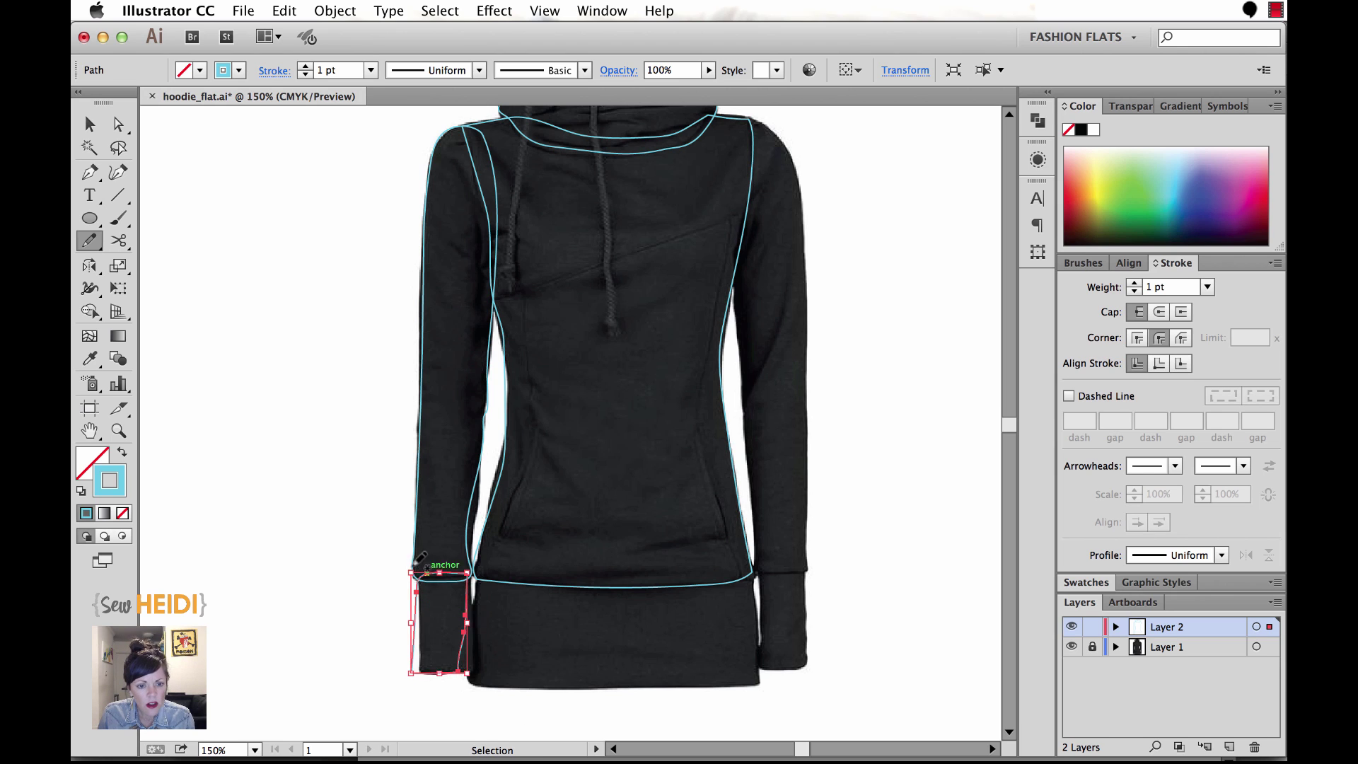
key("super+space")
left_click_drag(366, 565, 519, 685)
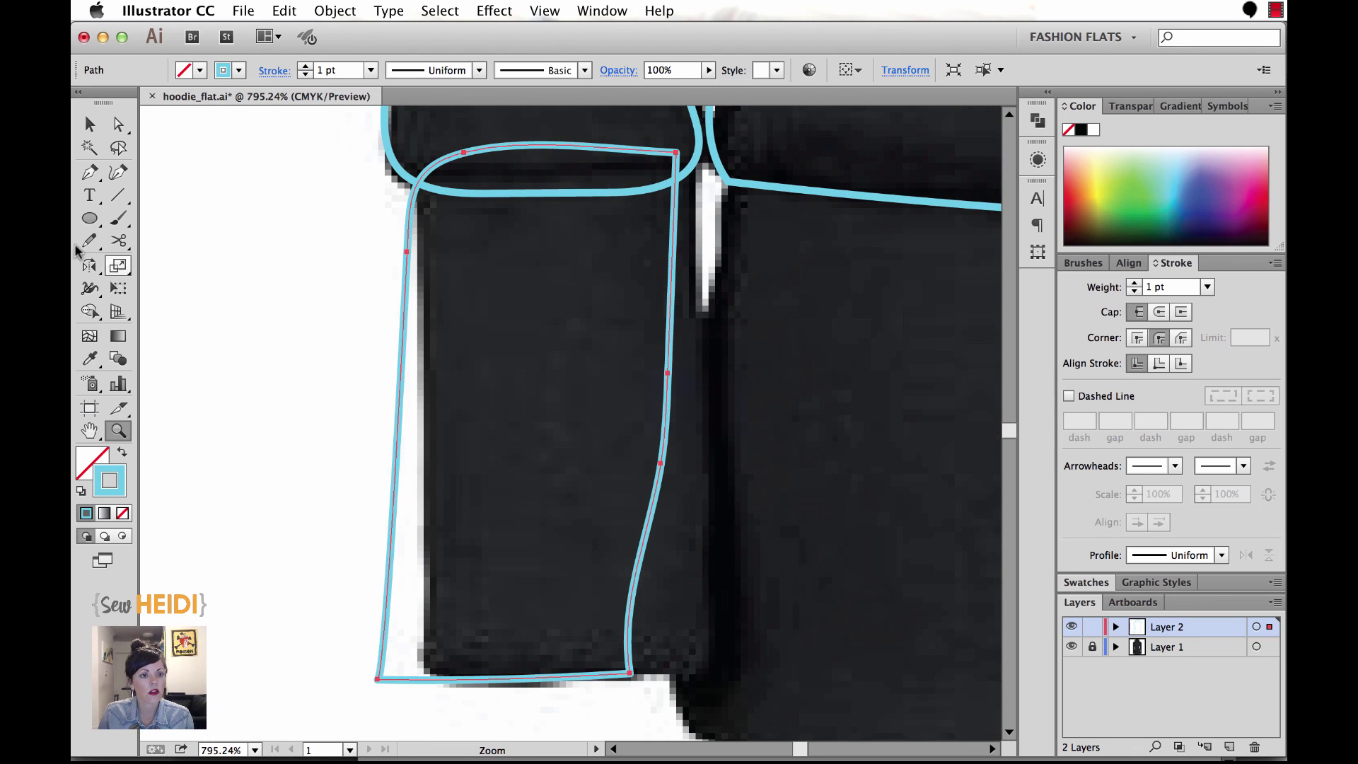
left_click(92, 242)
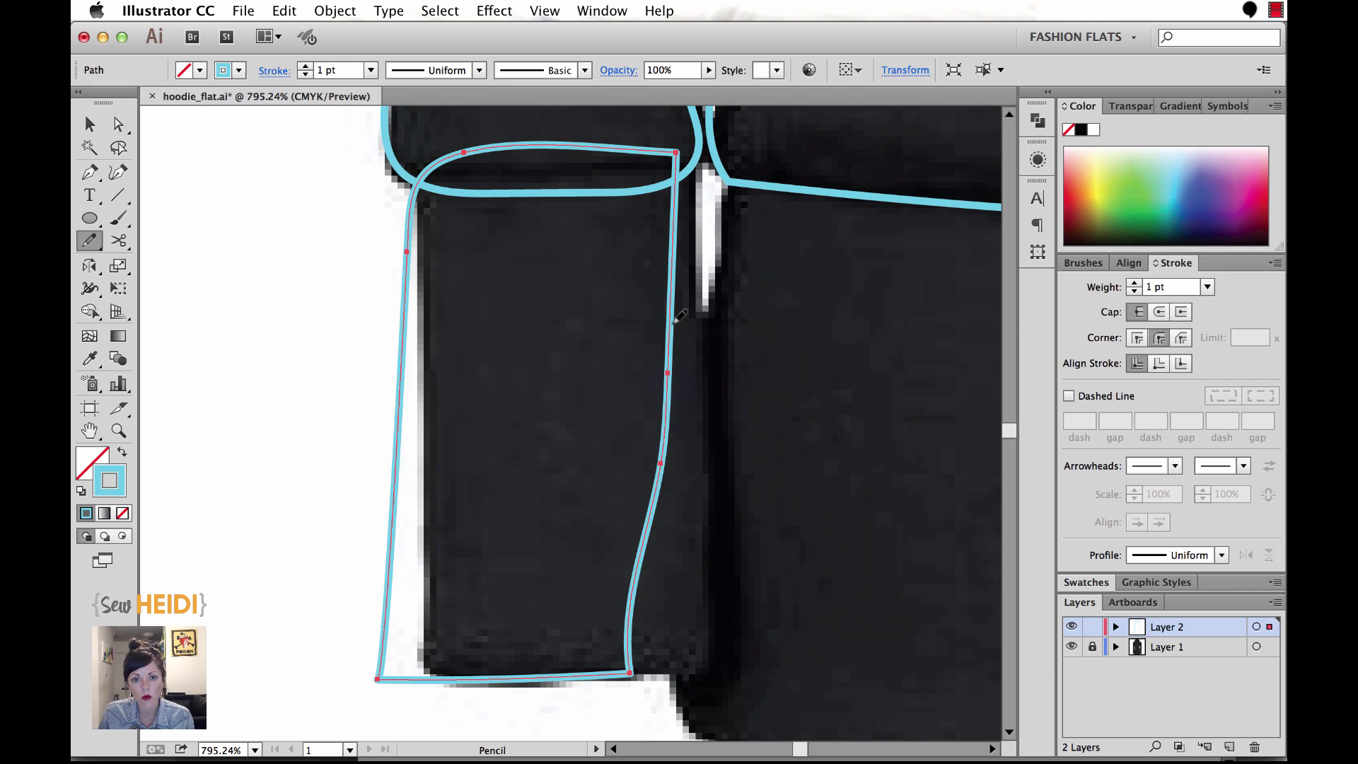
left_click_drag(673, 337, 675, 657)
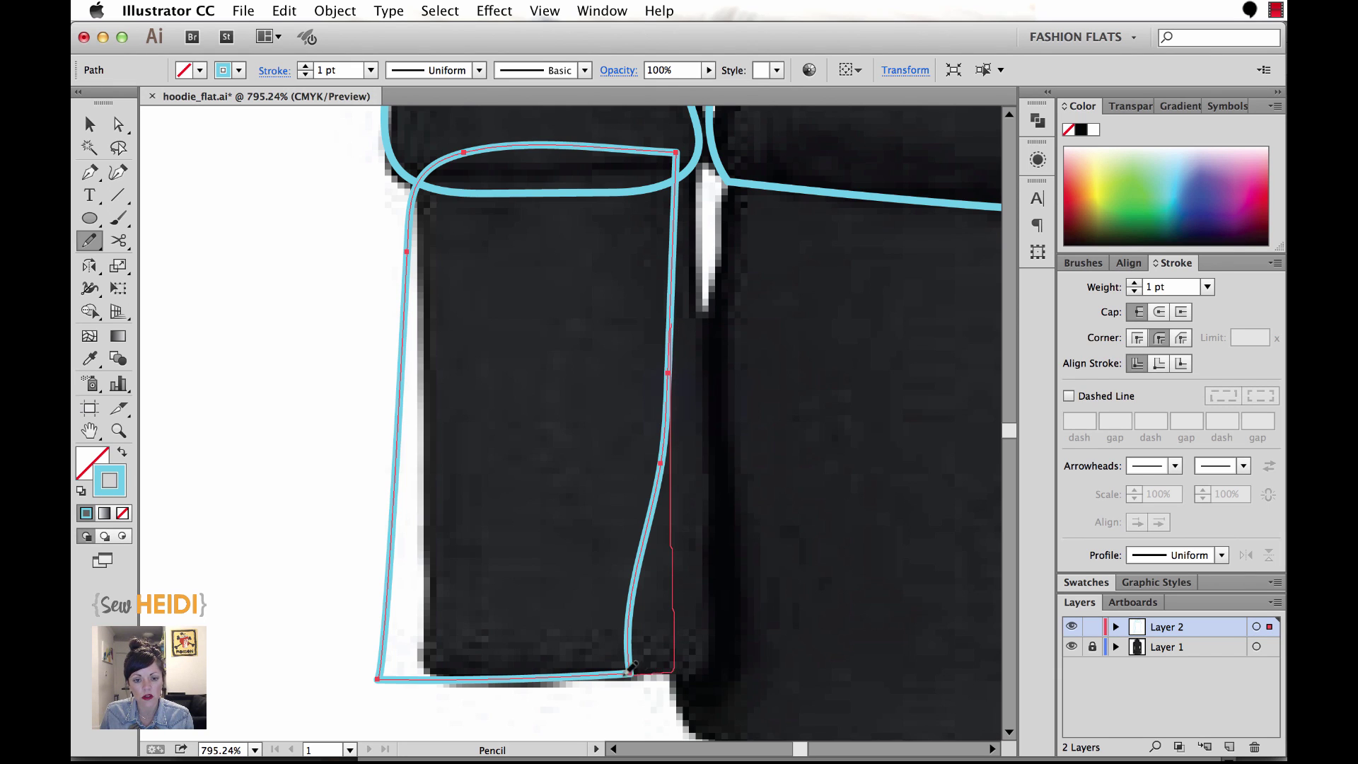
left_click_drag(590, 674, 589, 674)
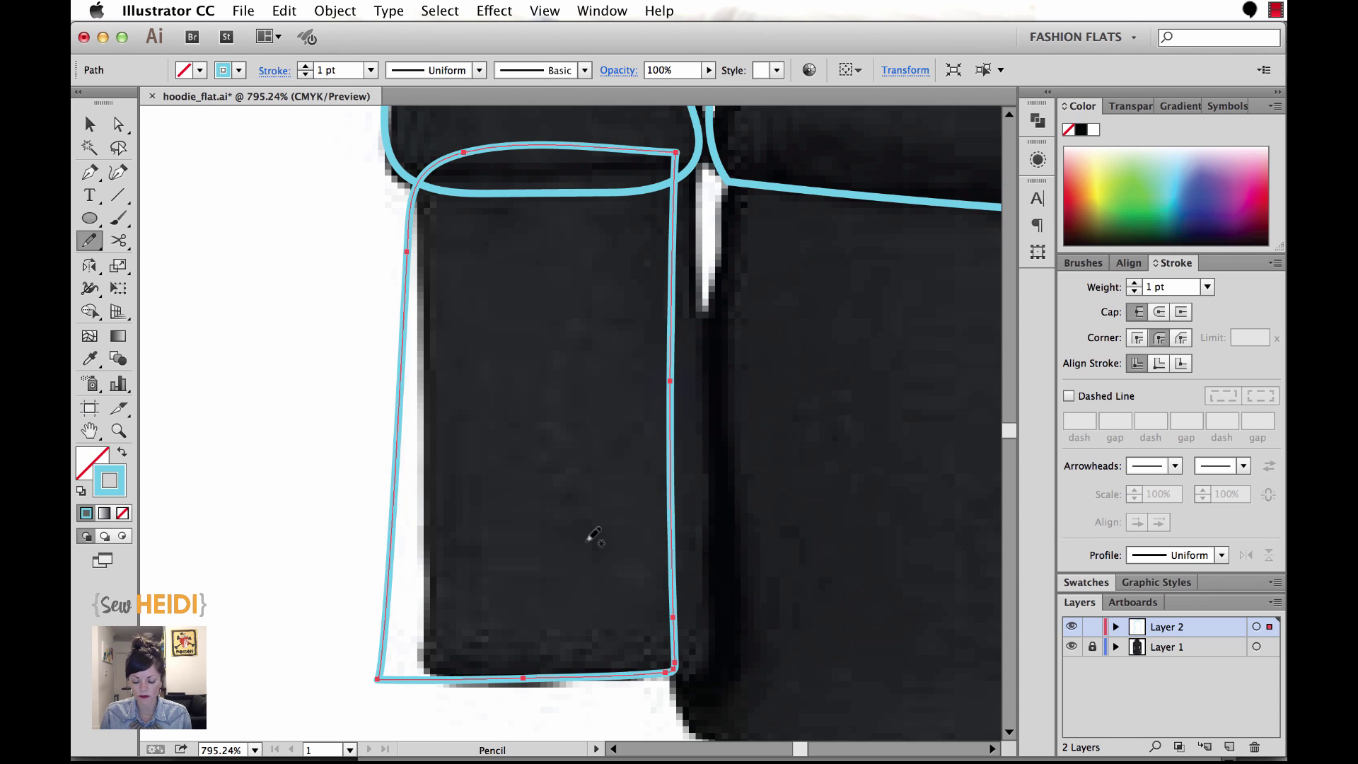
key("super+minus")
key("super+minus")
key("super+minus")
key("super+minus")
key("super+minus")
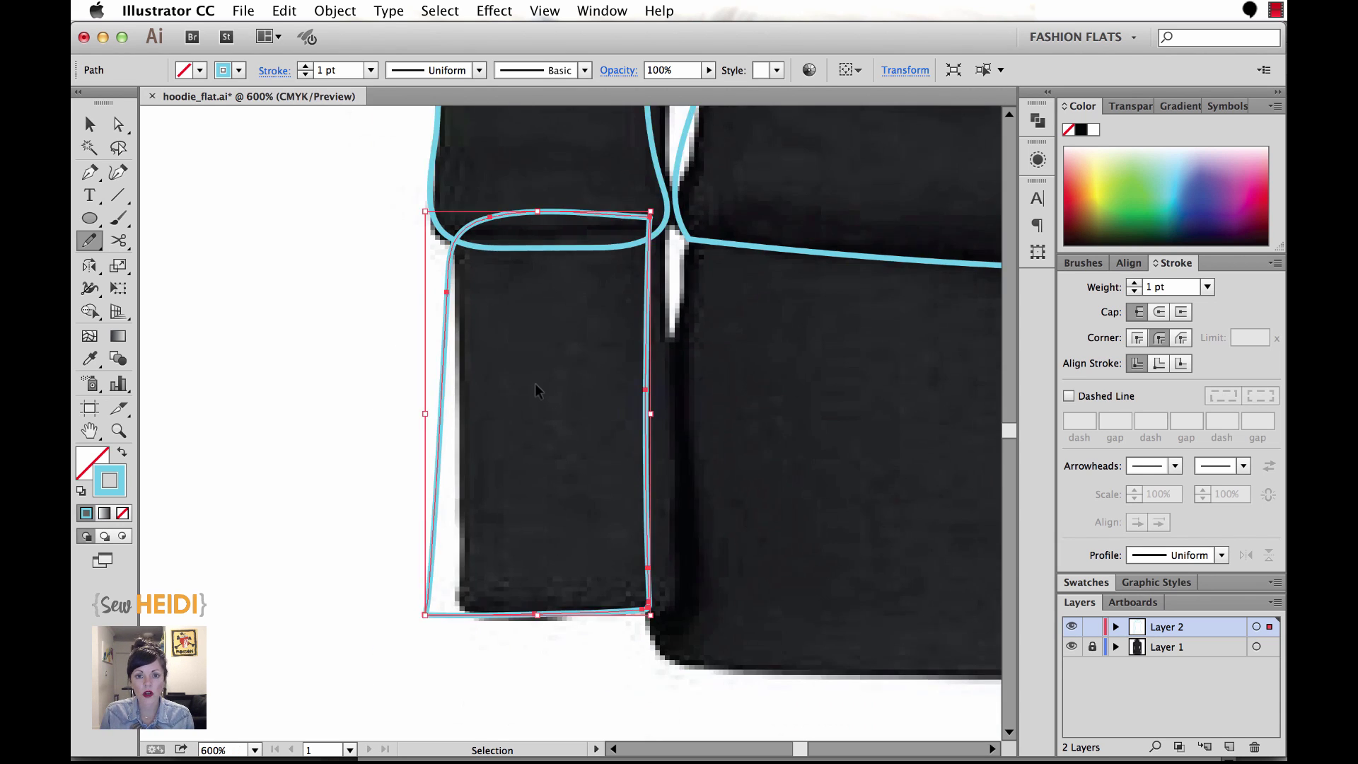
Bring the hoodie's lower left hem into view, clear the selection, and zoom out to the whole hoodie.
mouse_move(559, 376)
left_mouse_down()
mouse_move(456, 419)
mouse_move(491, 456)
mouse_move(490, 525)
mouse_move(778, 523)
mouse_move(770, 410)
mouse_move(499, 420)
left_mouse_up()
key("super+shift+a")
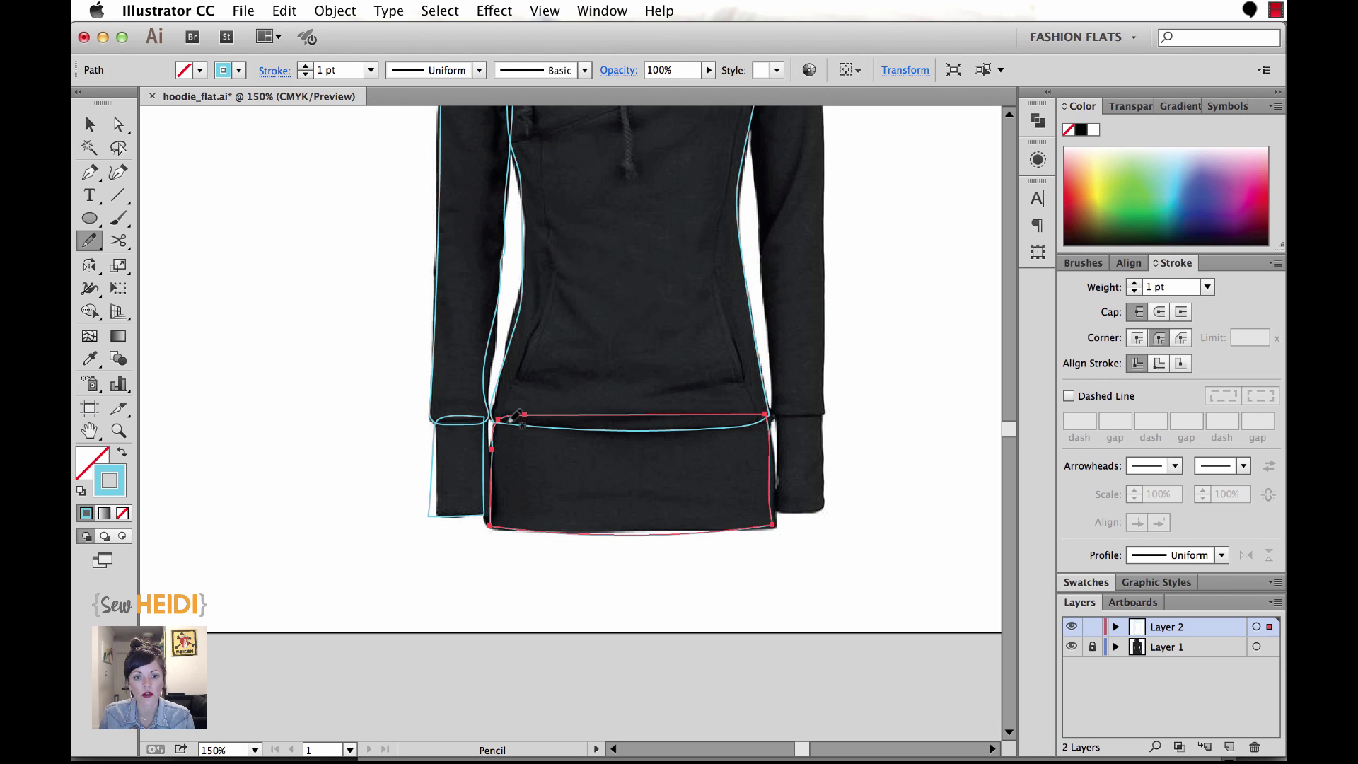
key("super+minus")
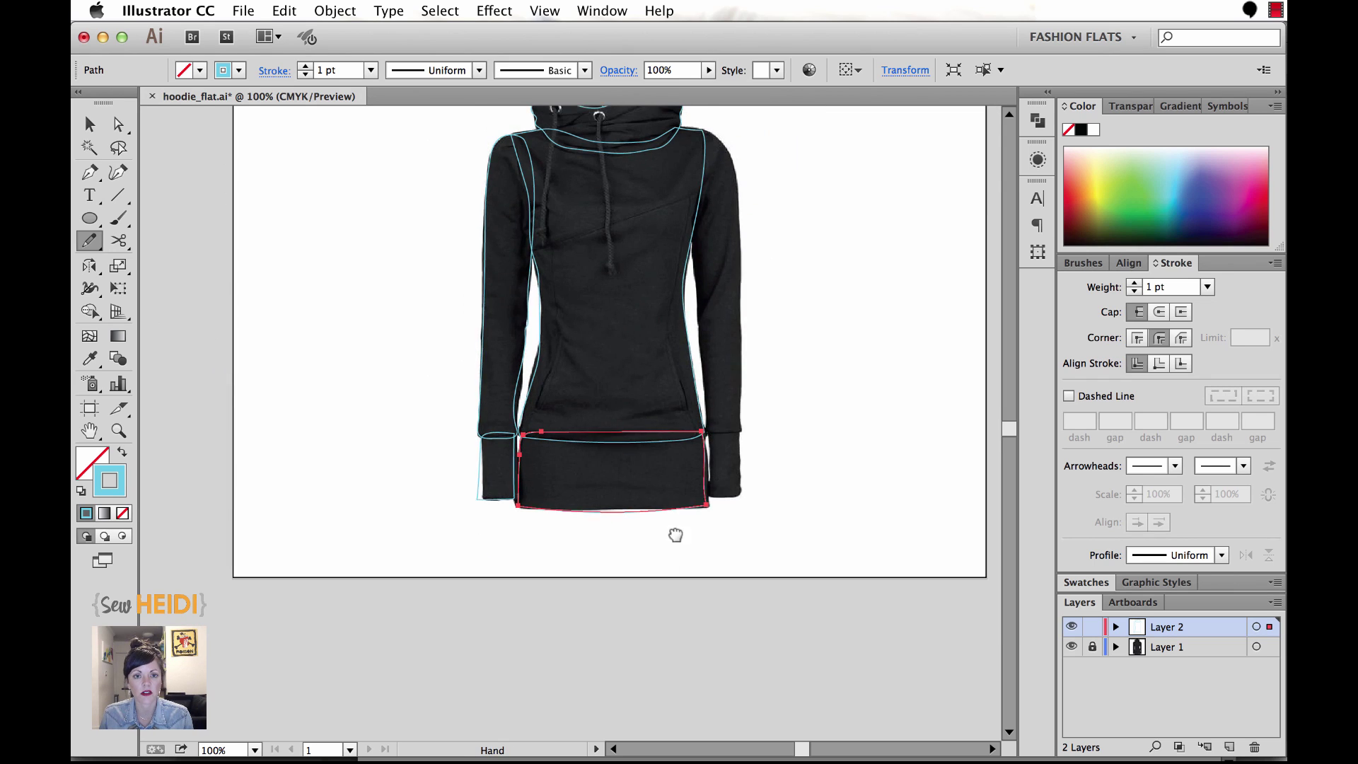
left_click(90, 125)
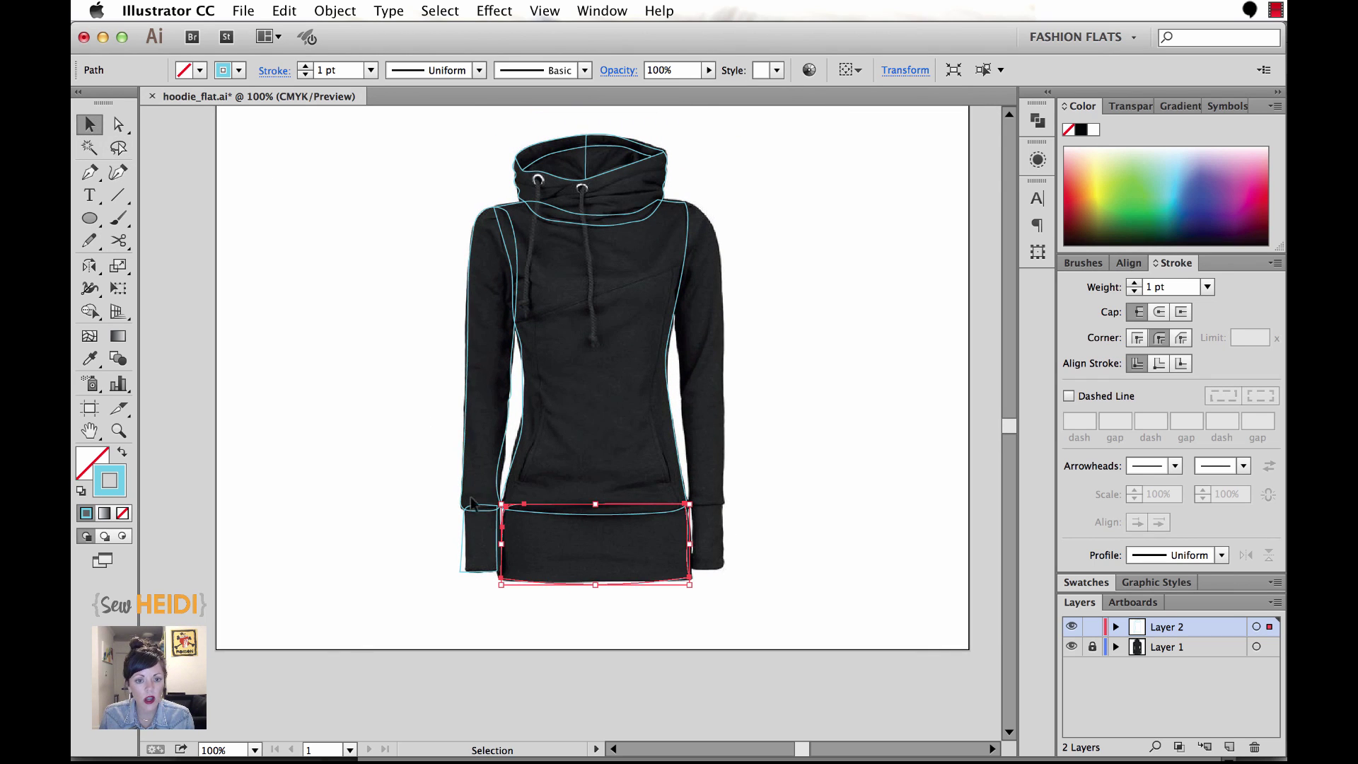
Marquee-select all the traced hoodie paths and fill them with white.
left_click(457, 550)
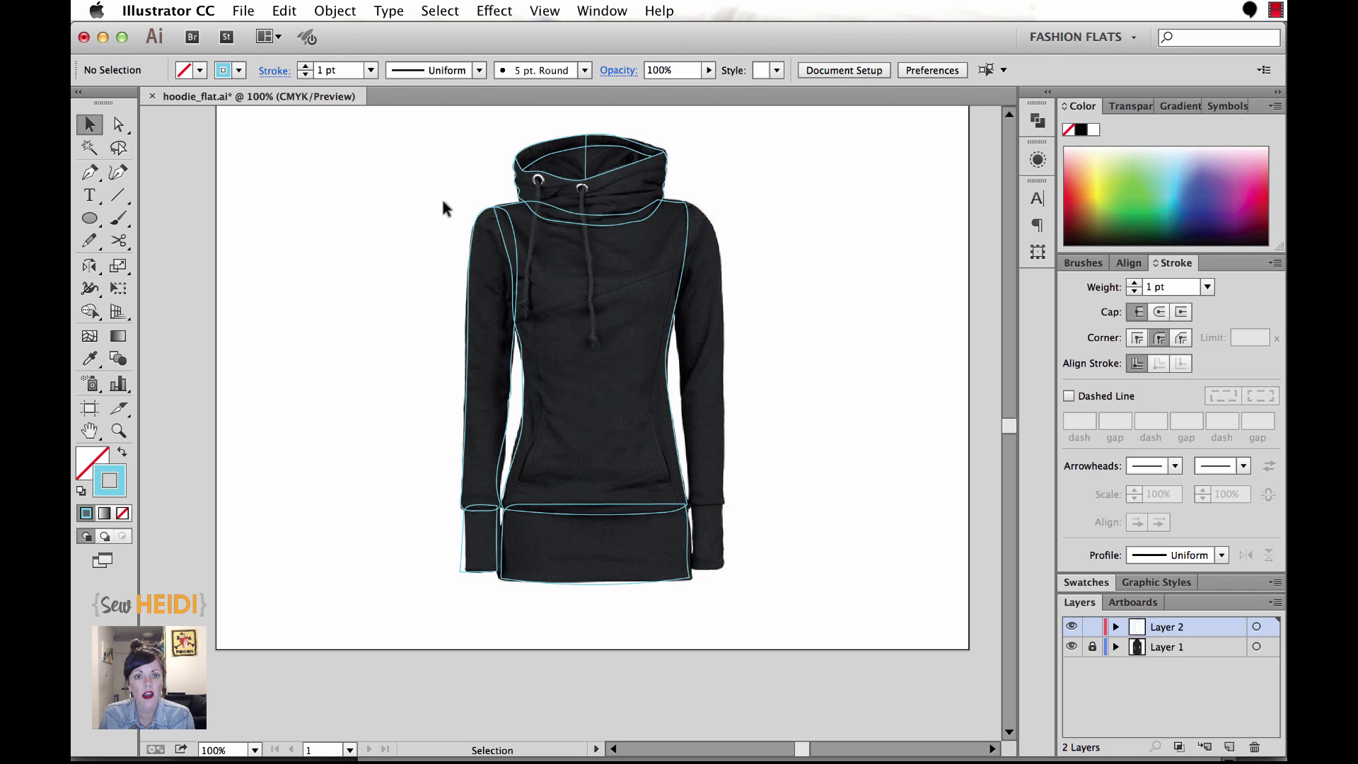
left_click_drag(451, 210, 701, 592)
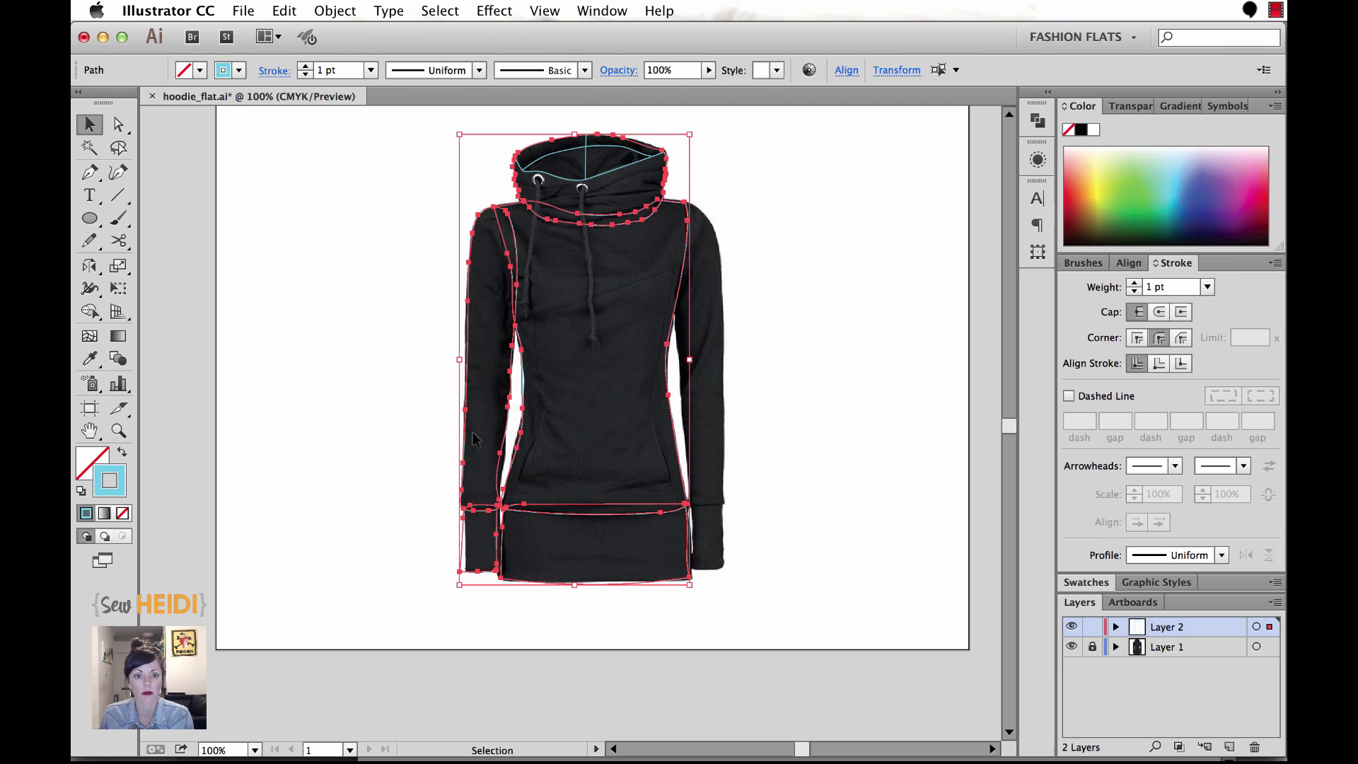
left_click(98, 456)
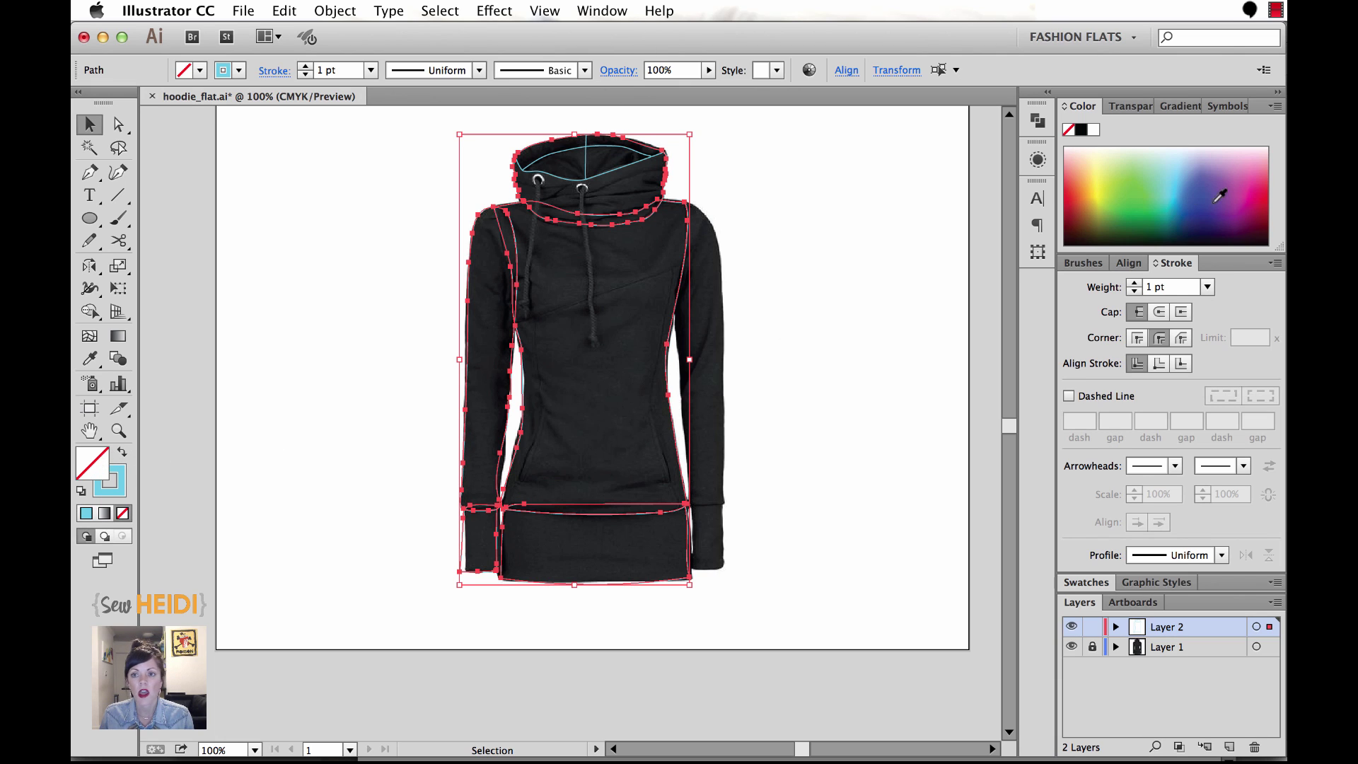
left_click(1093, 131)
left_click(797, 358)
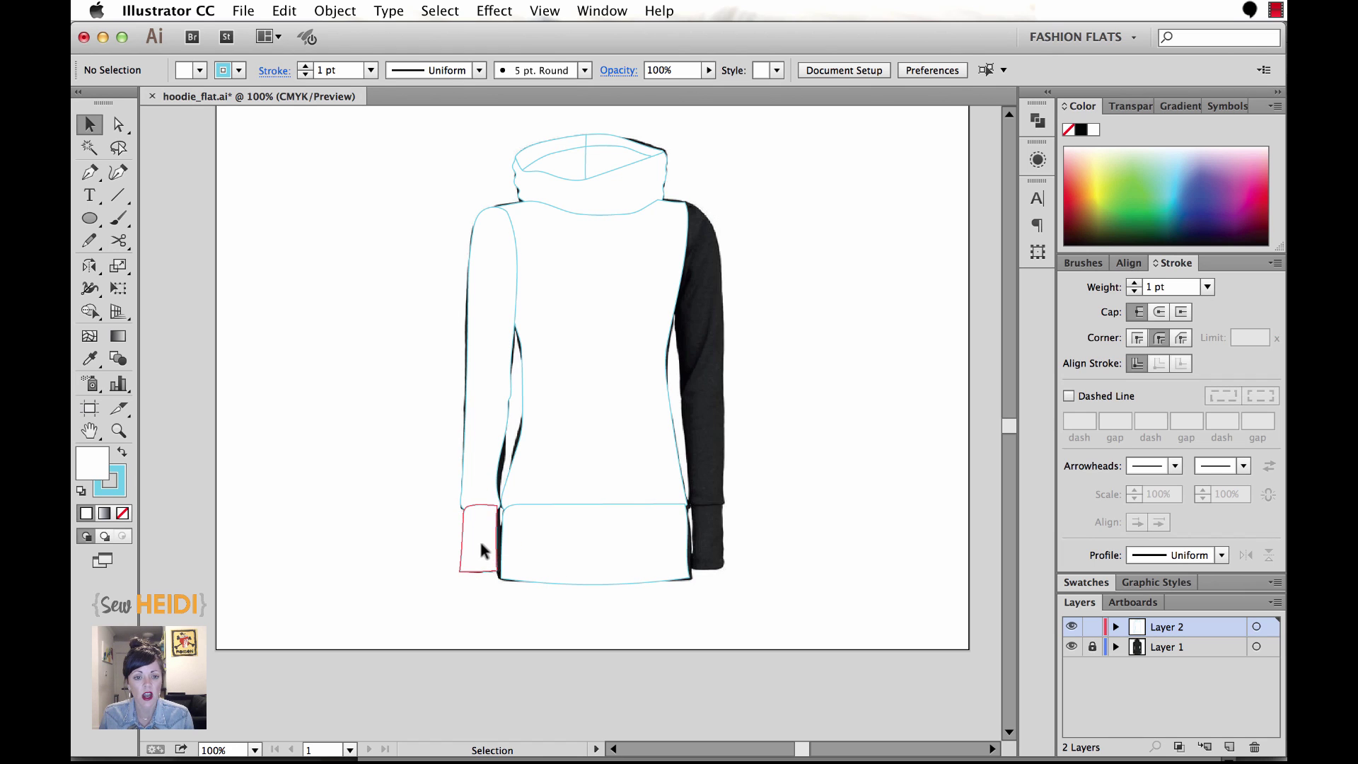
Send the left cuff and waistband behind the body with Arrange > Send to Back.
left_click(481, 545)
left_click(606, 548, "shift")
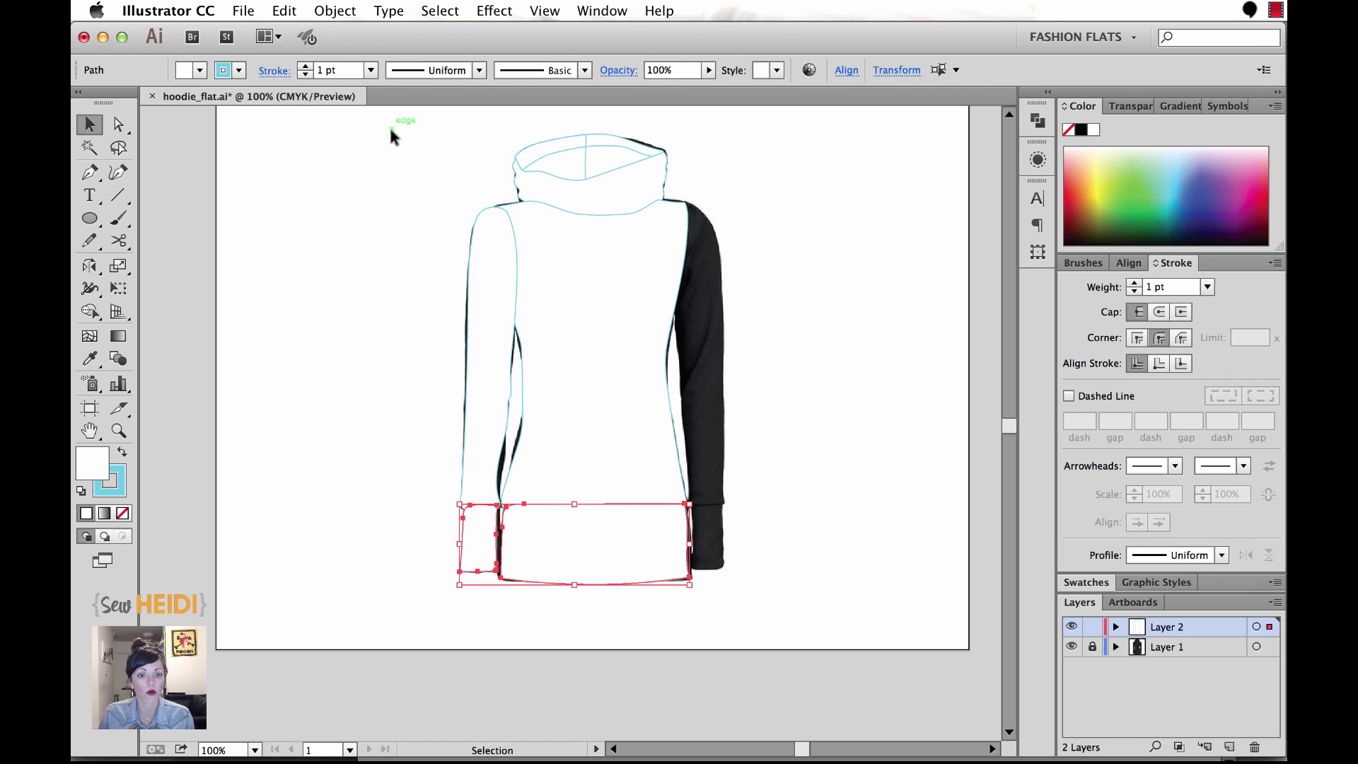
left_click(346, 14)
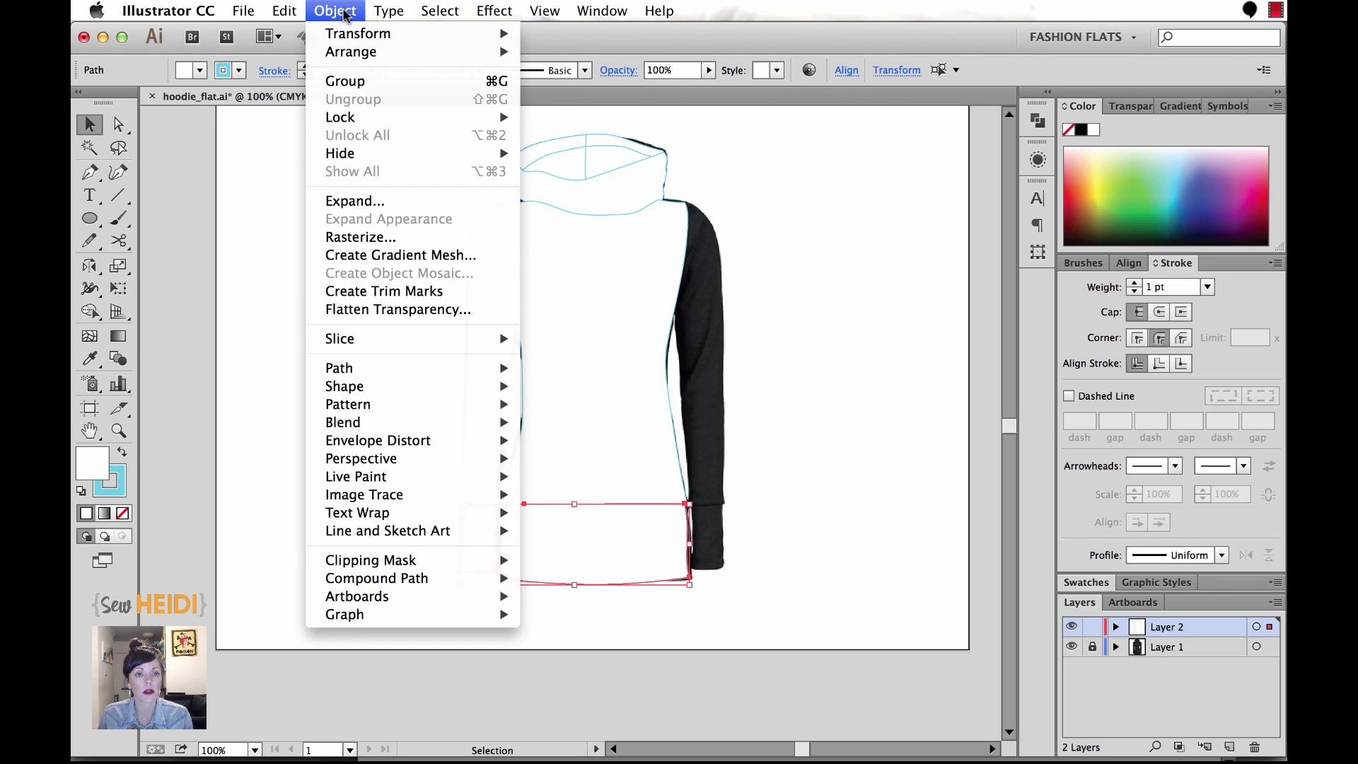
mouse_move(350, 53)
left_click(603, 107)
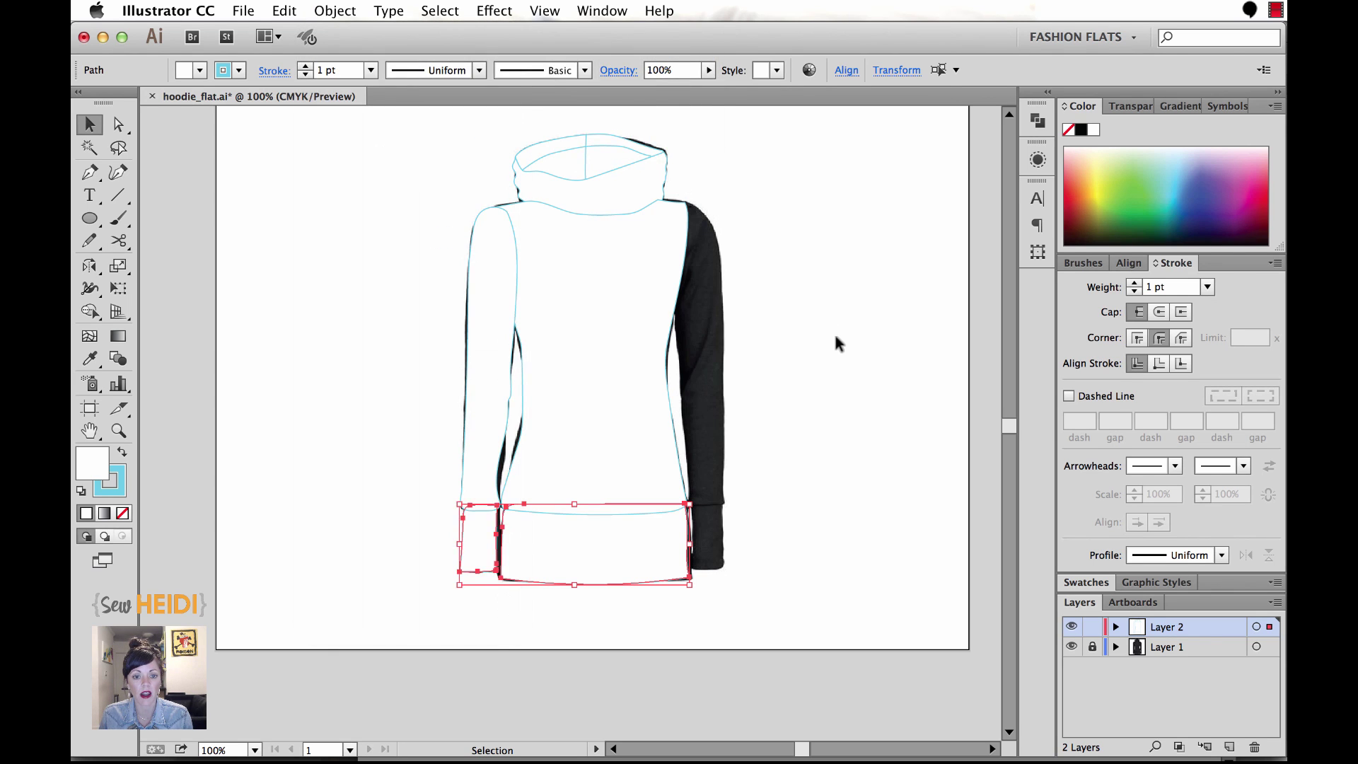
left_click(834, 333)
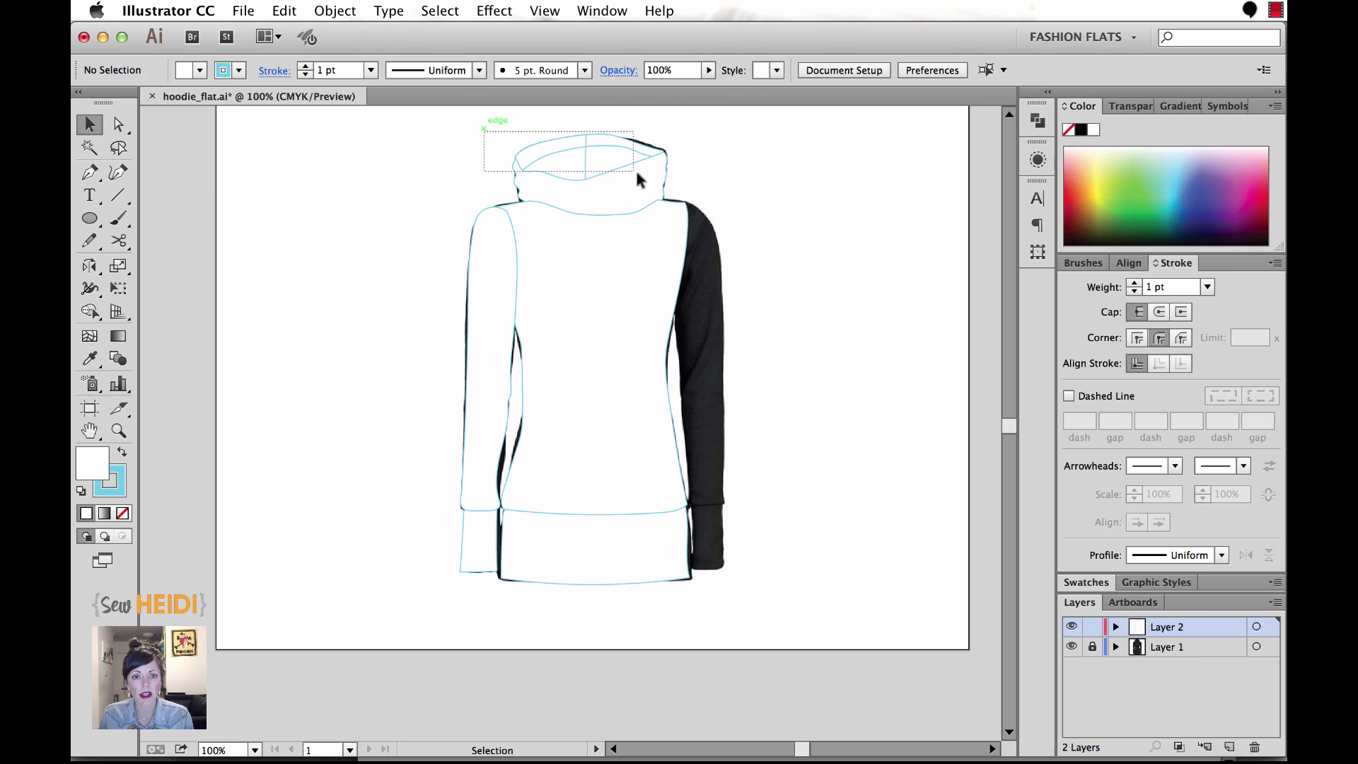
Bring the hood top paths to the front of the stack.
left_click_drag(635, 168, 702, 177)
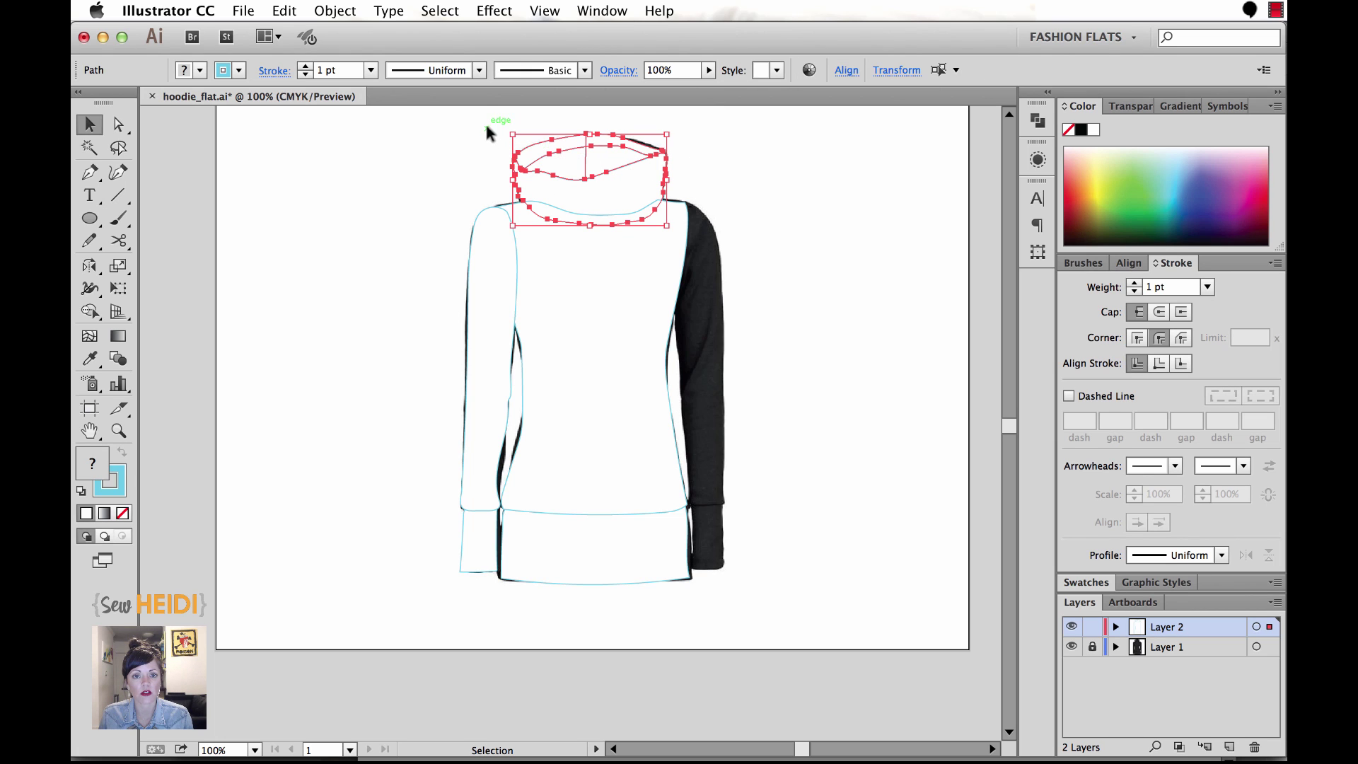
left_click(335, 11)
mouse_move(354, 52)
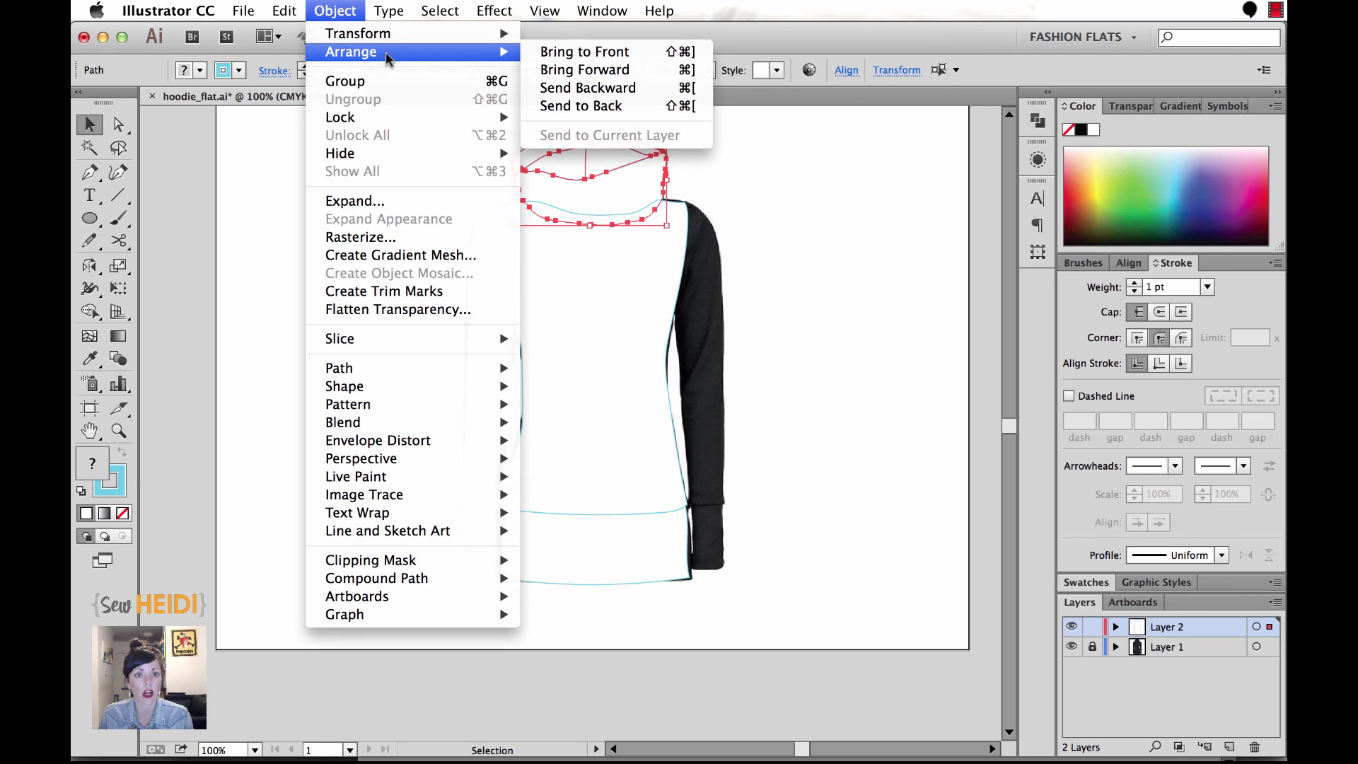
left_click(611, 56)
left_click(800, 252)
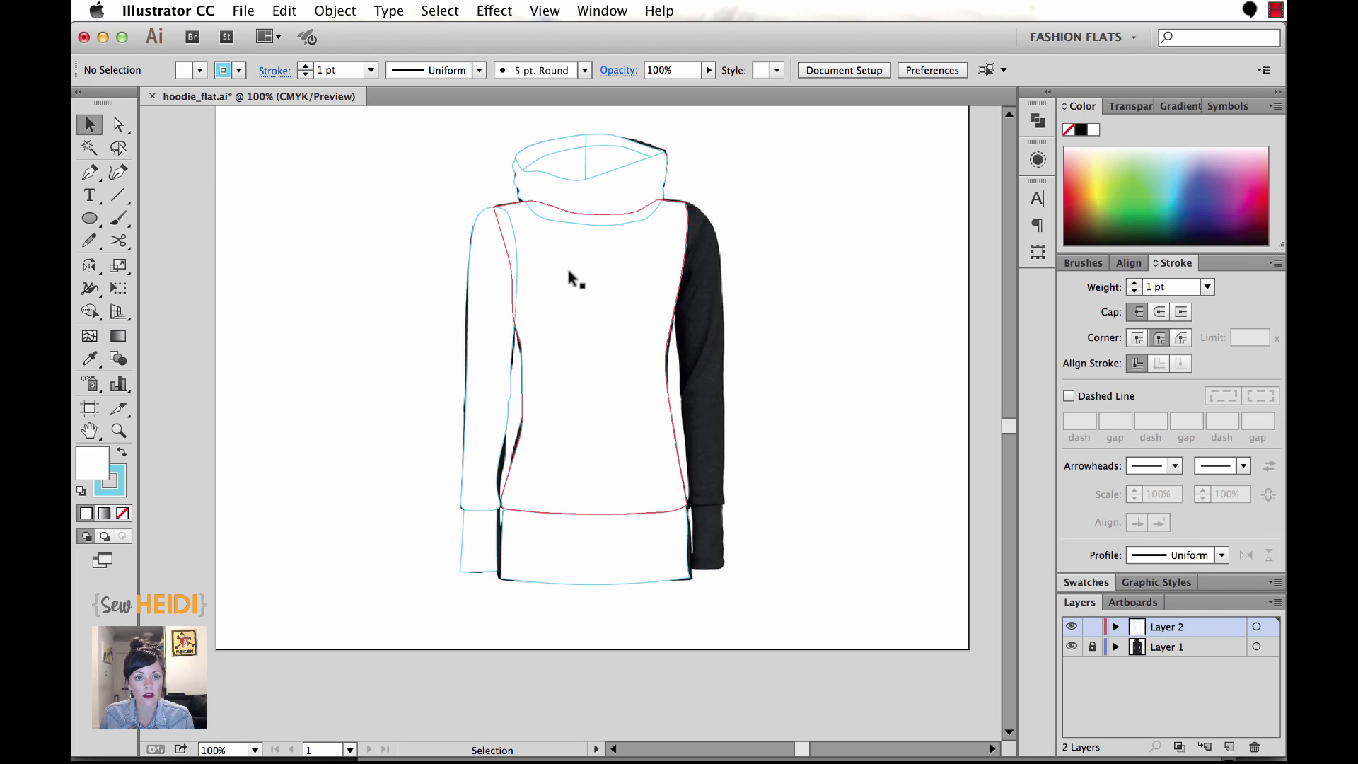
Send the left sleeve behind the body panel.
left_click(477, 535)
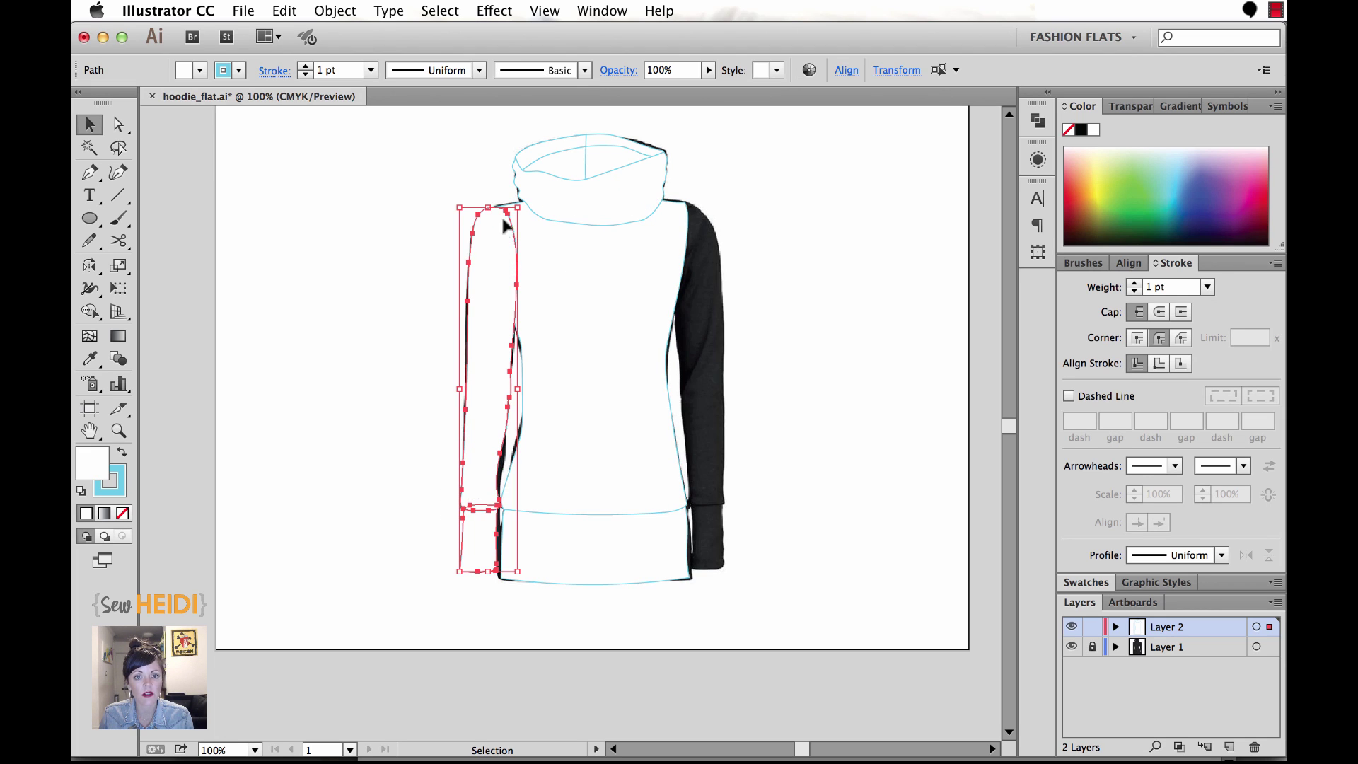
left_click(342, 12)
mouse_move(358, 51)
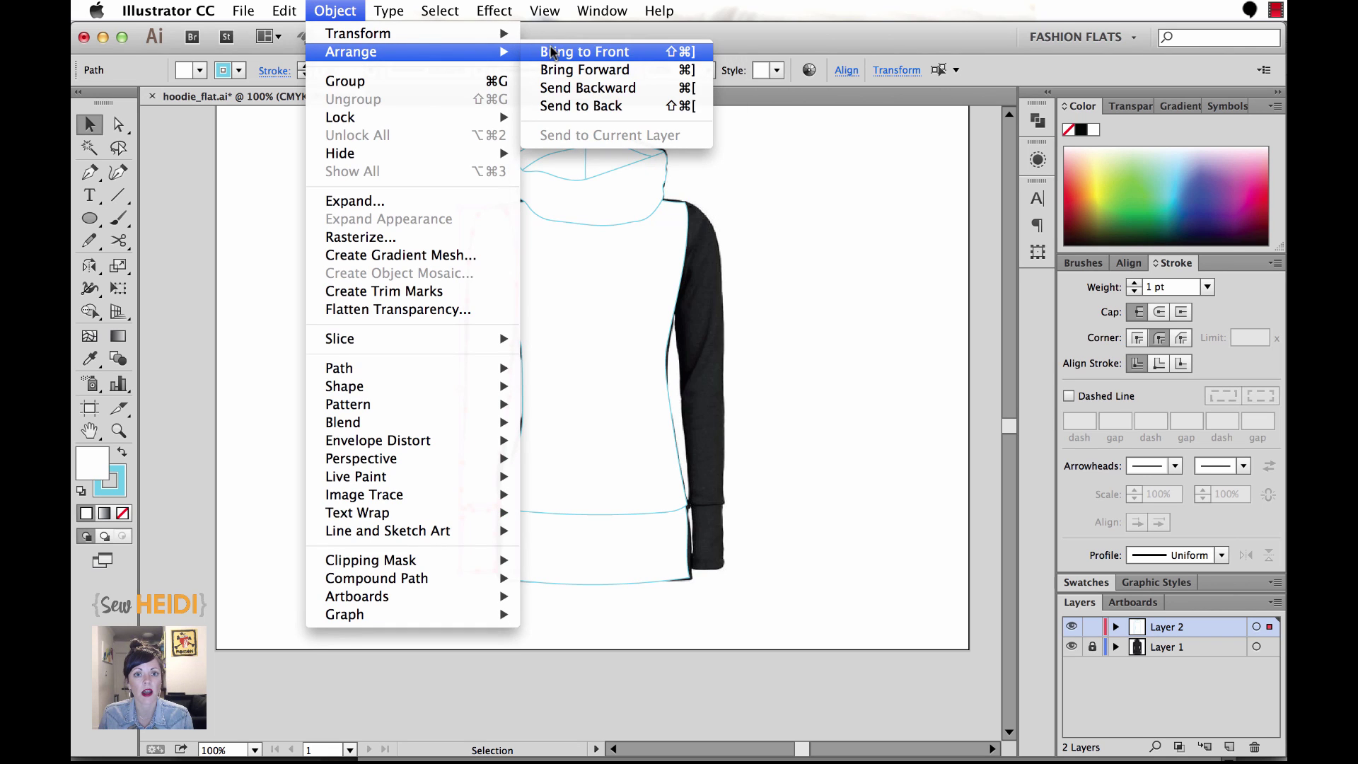
left_click(566, 106)
left_click(775, 413)
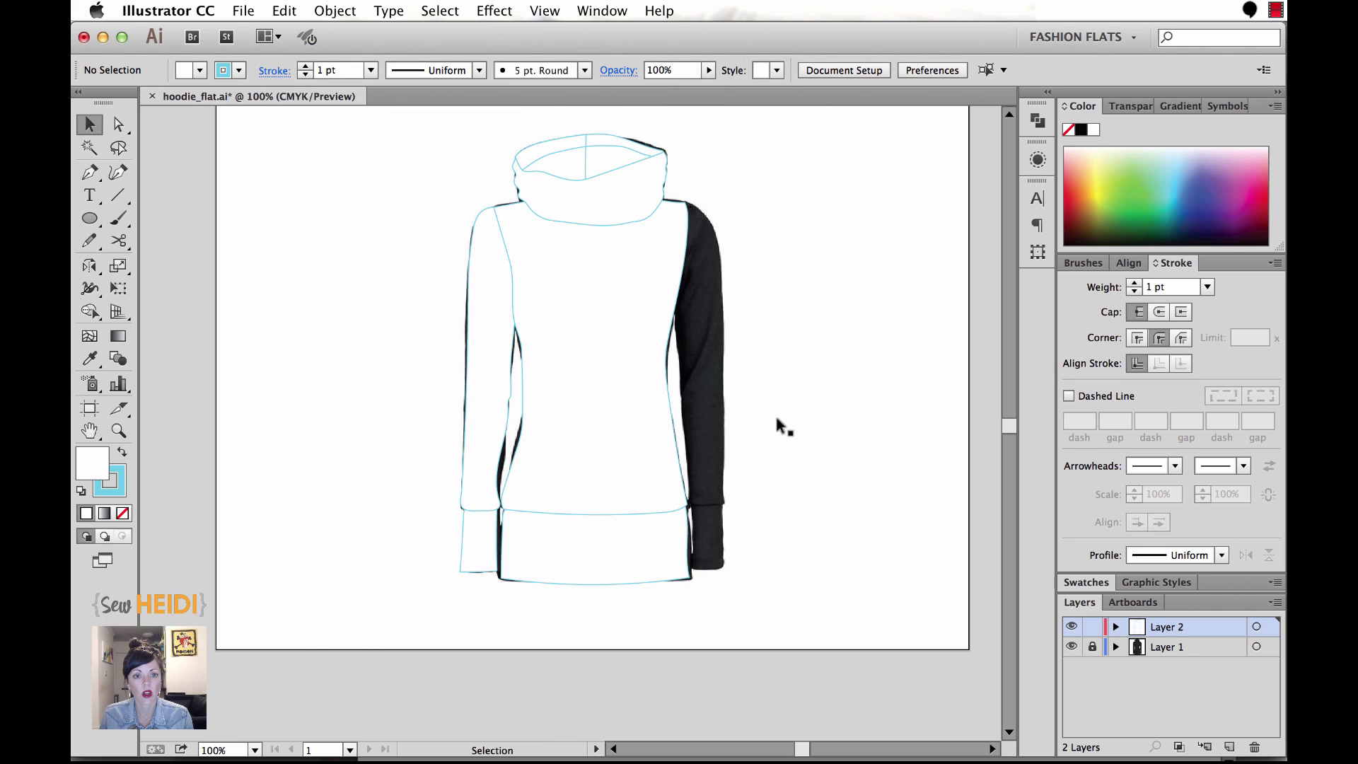
Make a vertically reflected copy of the left sleeve with Object > Transform > Reflect.
left_click_drag(454, 500, 474, 522)
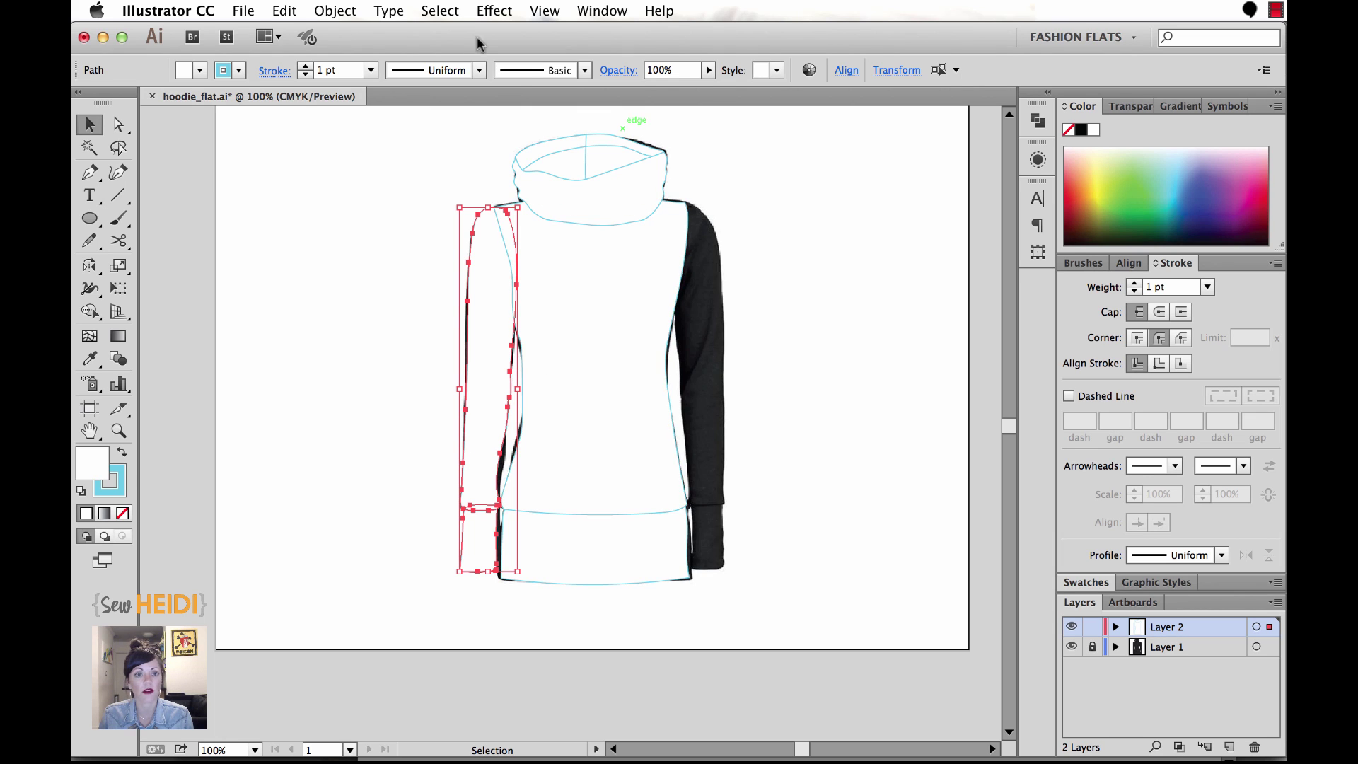
left_click(335, 10)
mouse_move(396, 33)
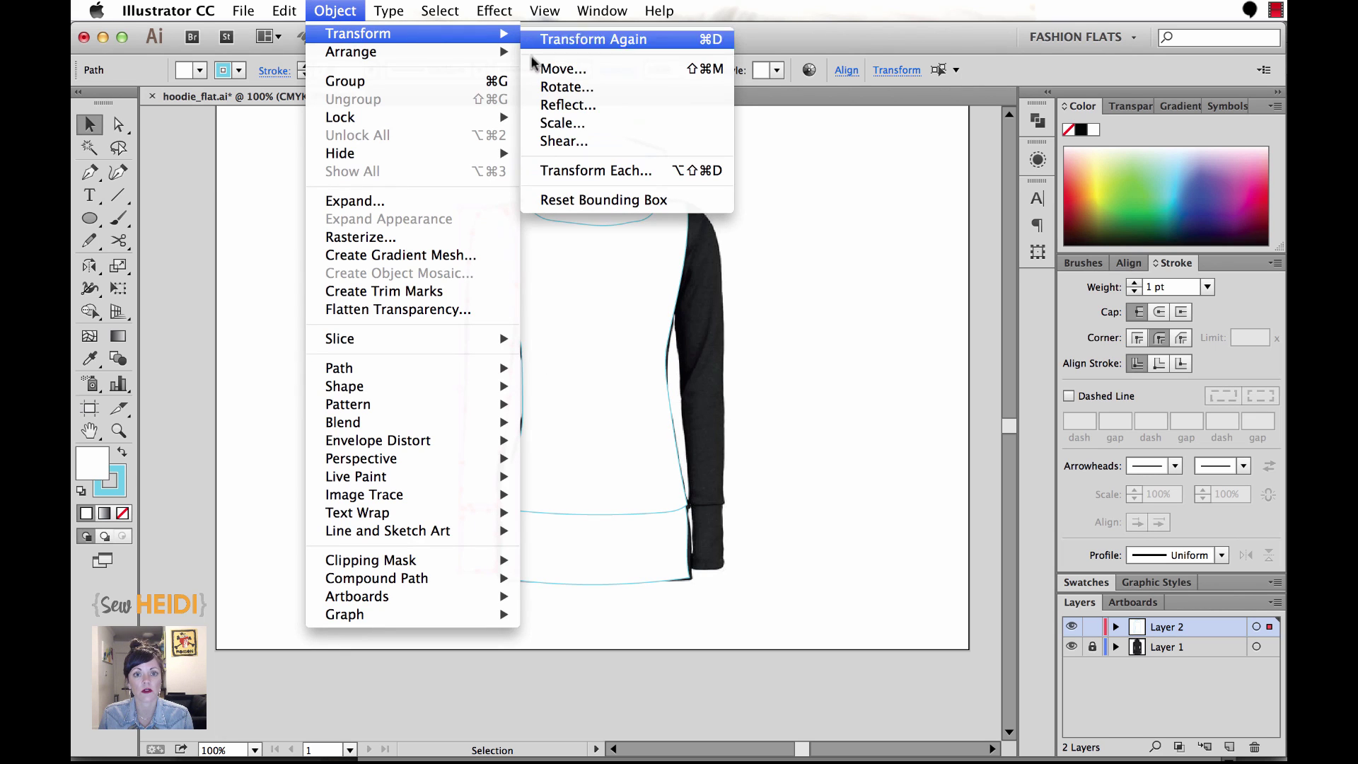
left_click(568, 106)
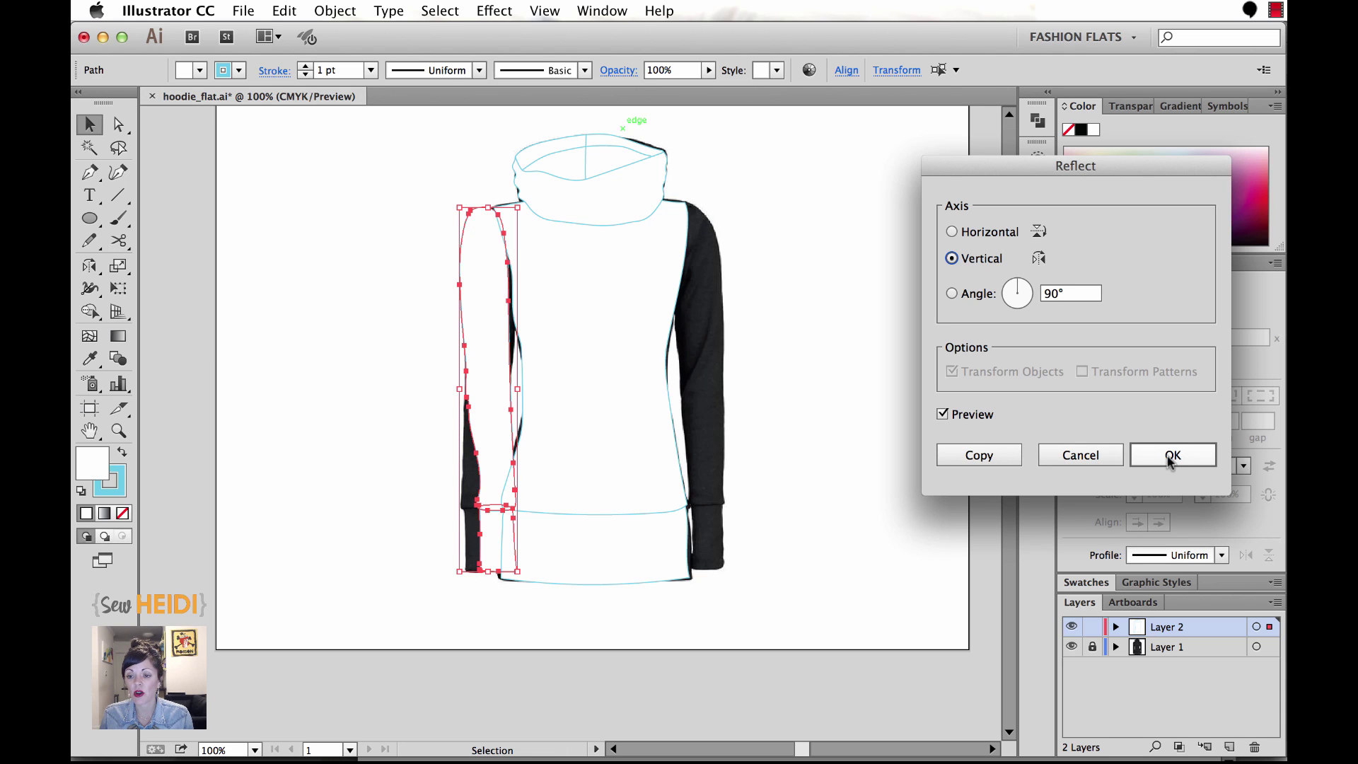
left_click(989, 458)
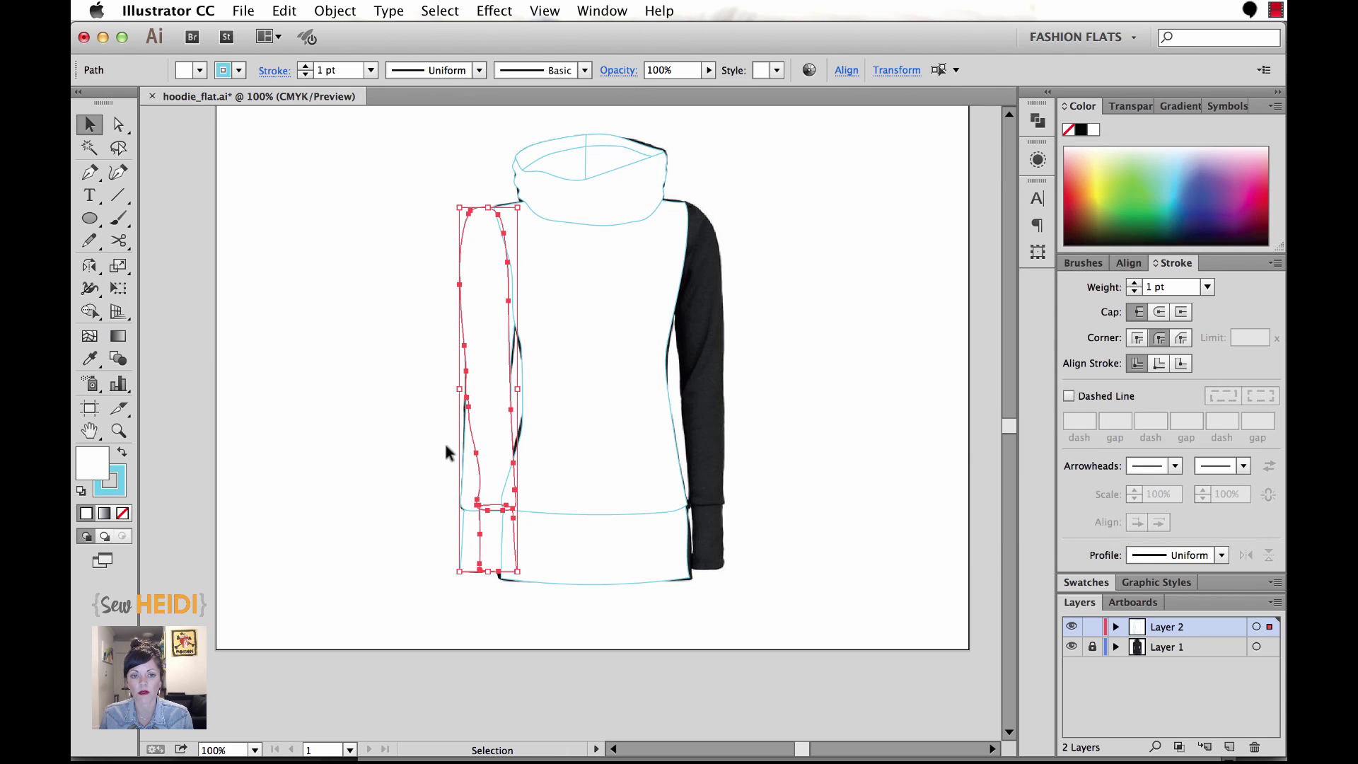
Move the mirrored sleeve to the right side, rotate it slightly counter-clockwise and nudge it into alignment.
left_click_drag(484, 500, 727, 505)
key("z")
left_click_drag(643, 182, 776, 500)
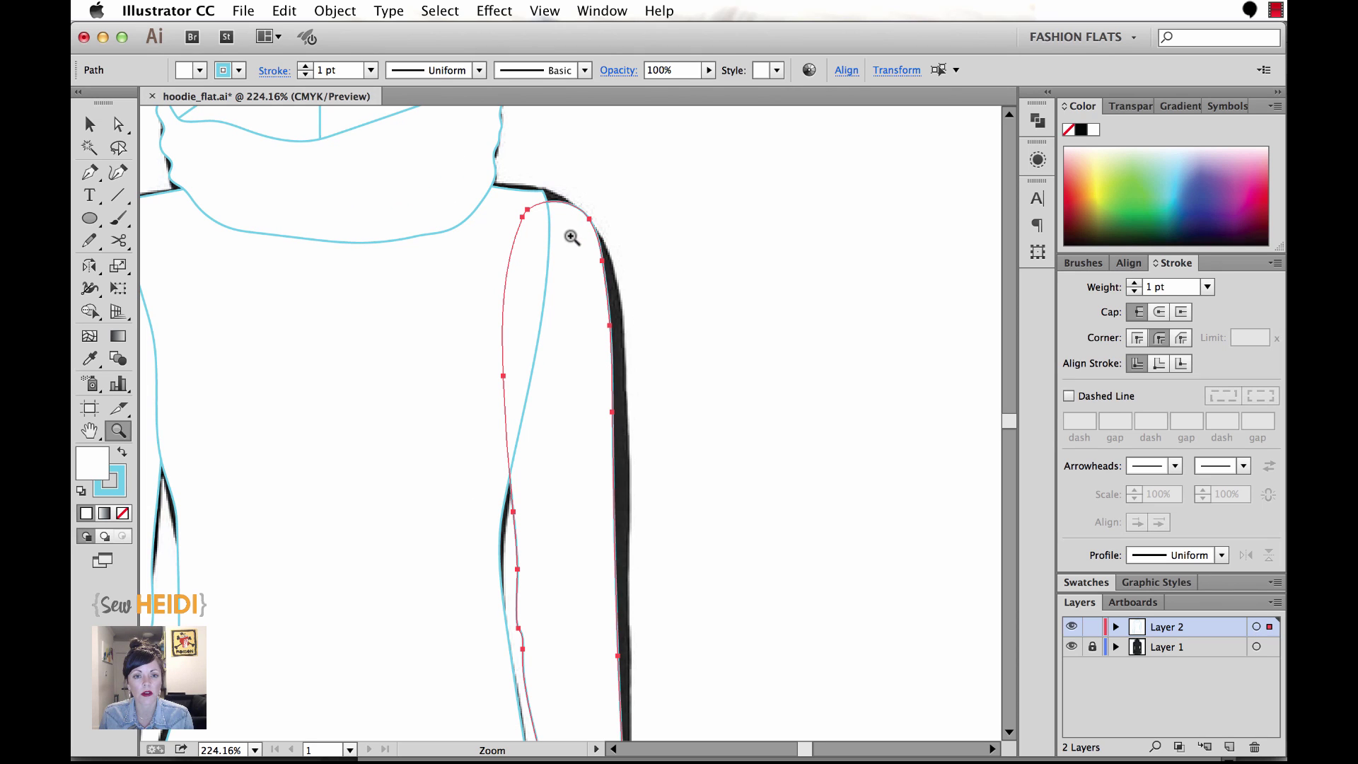
key("v")
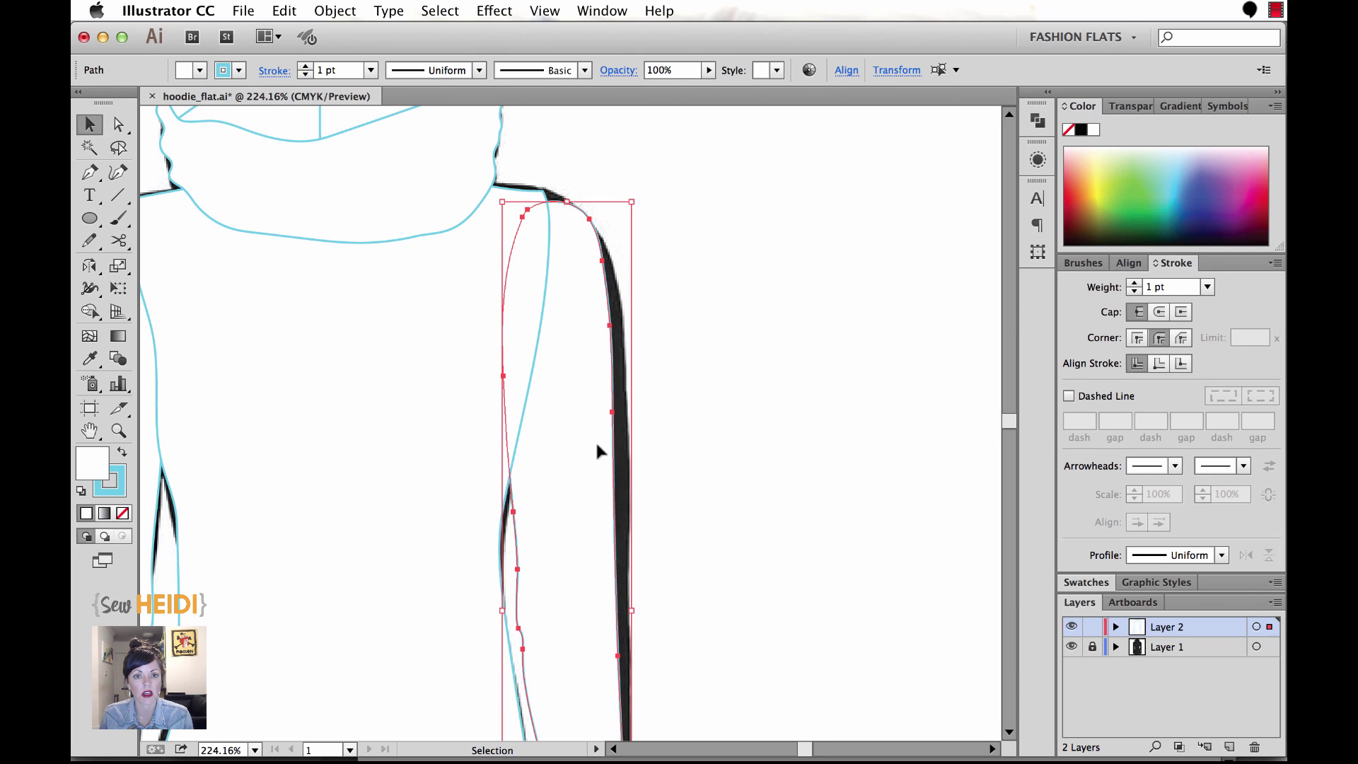
key("super+minus")
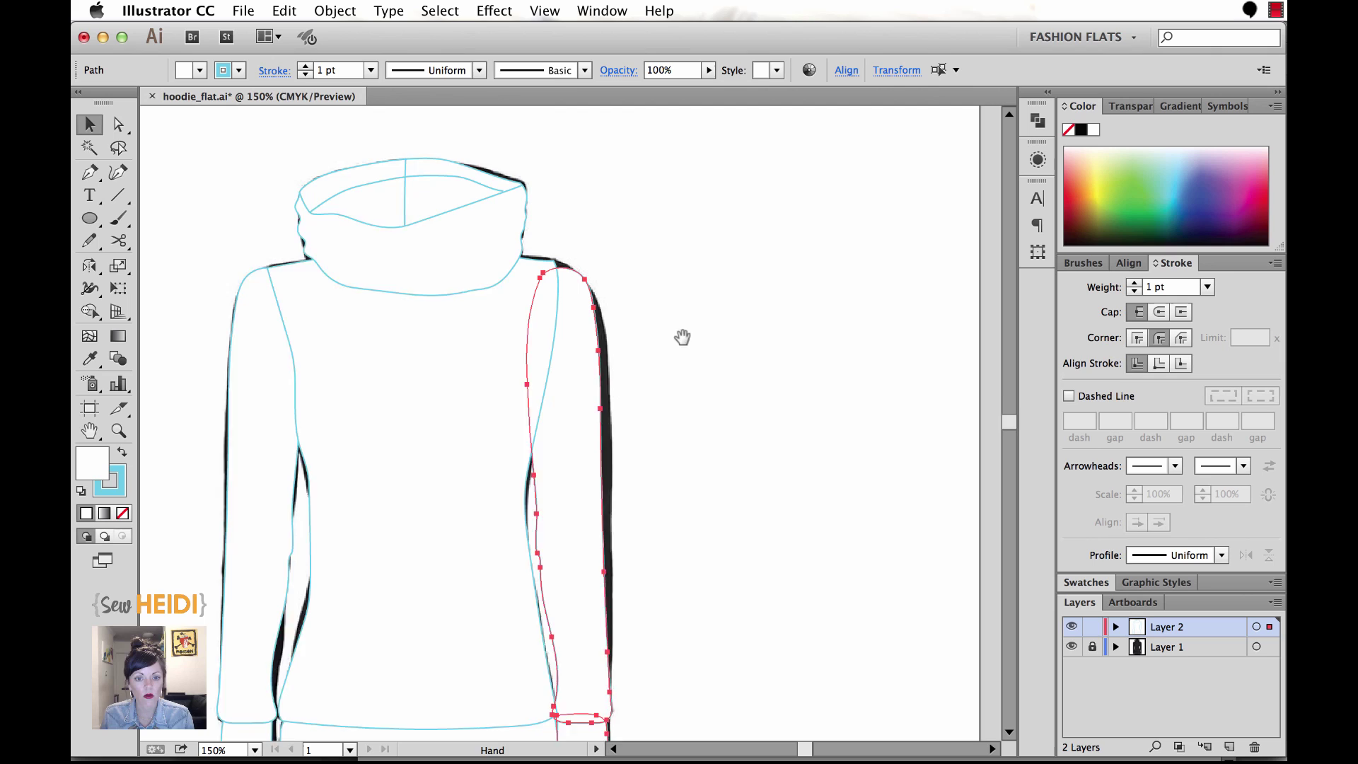
scroll(683, 333, "down", 2)
left_click_drag(673, 376, 682, 333)
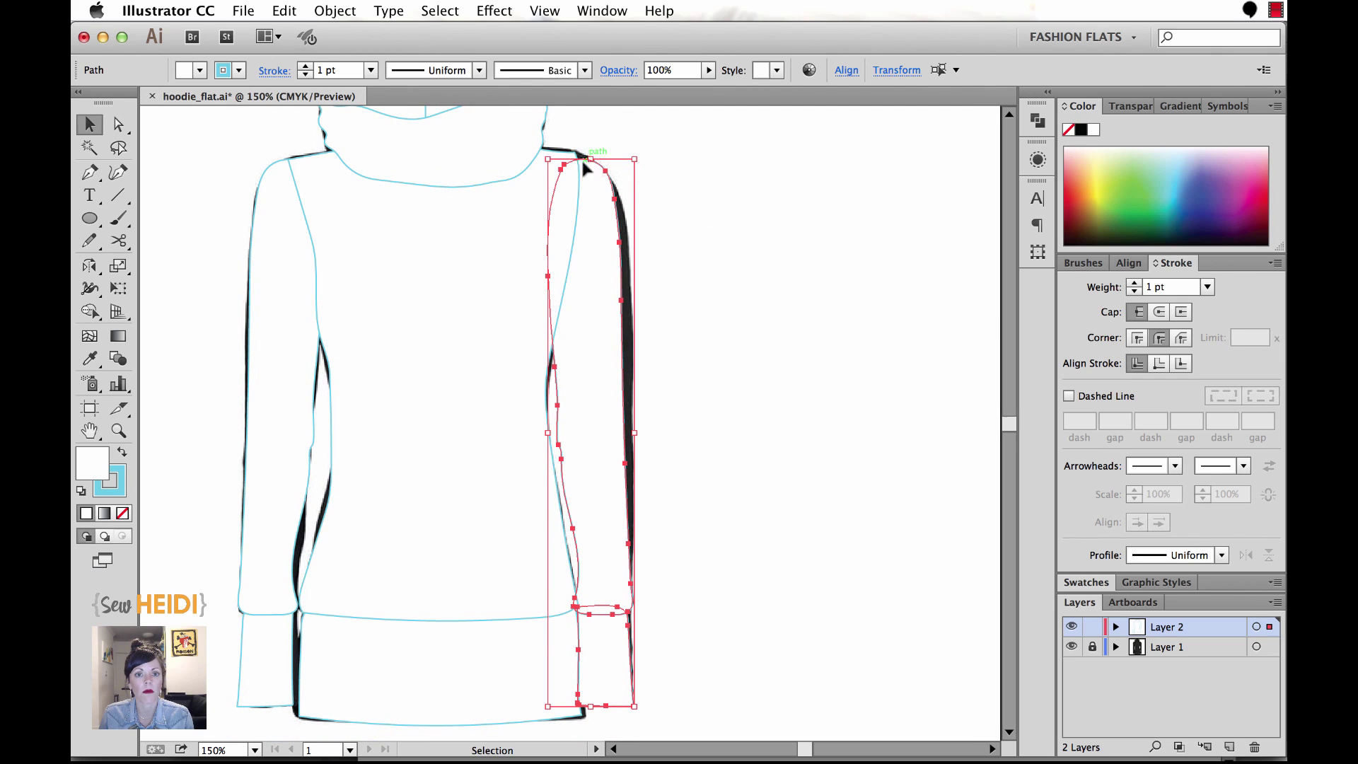
left_click_drag(640, 151, 625, 151)
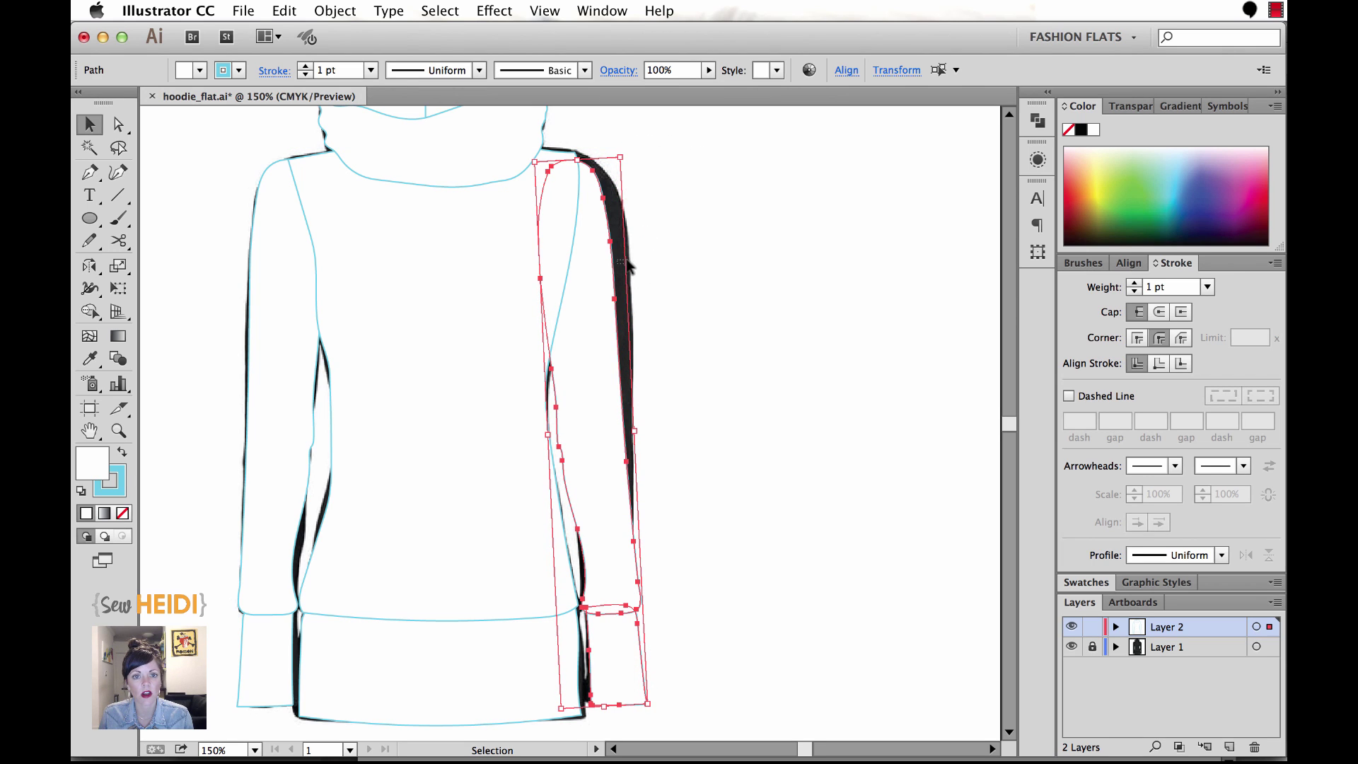
left_click(630, 262)
left_click(614, 544)
left_click_drag(614, 544, 626, 524)
key("ctrl+shift+a")
key("z")
left_click_drag(539, 129, 702, 254)
Select the right sleeve and Pencil-redraw its shoulder curve along the trace, then zoom back out.
left_click(89, 125)
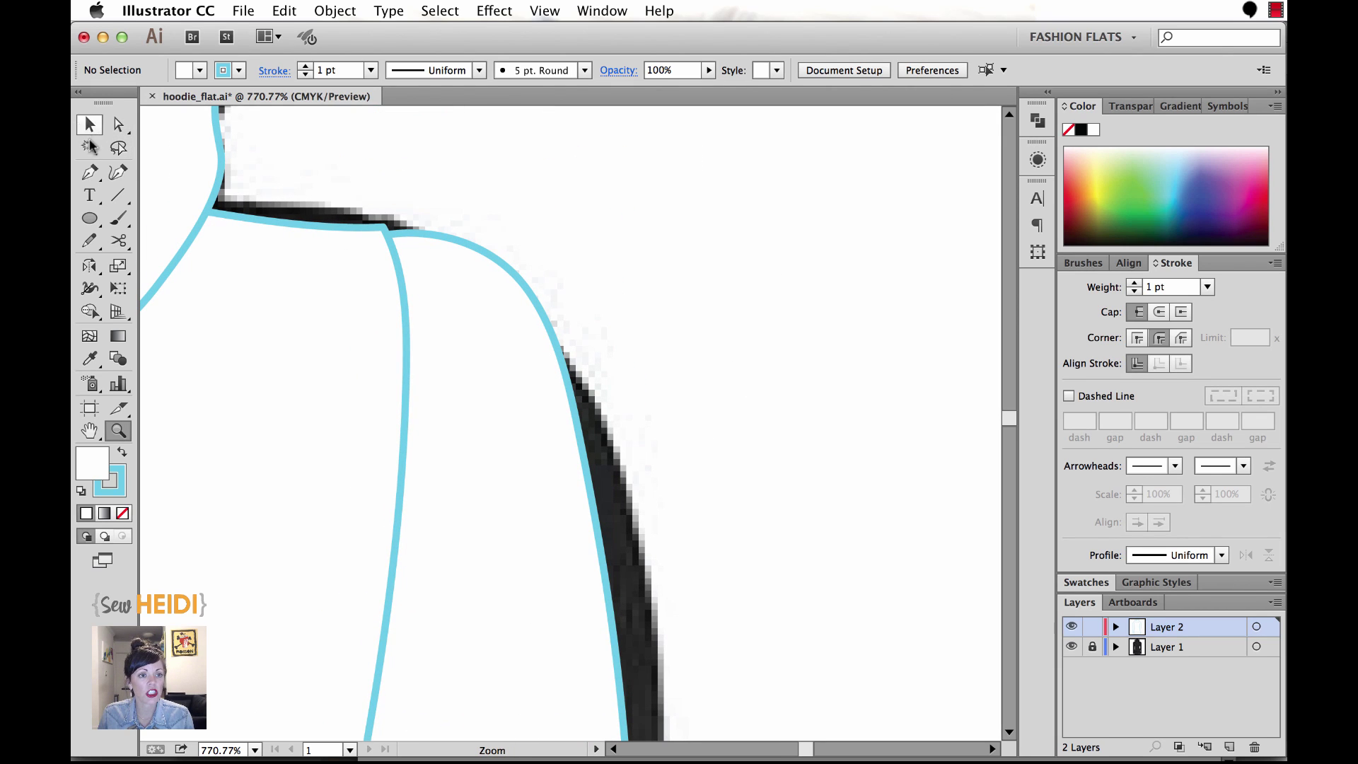
left_click(89, 240)
left_click(499, 362, "ctrl")
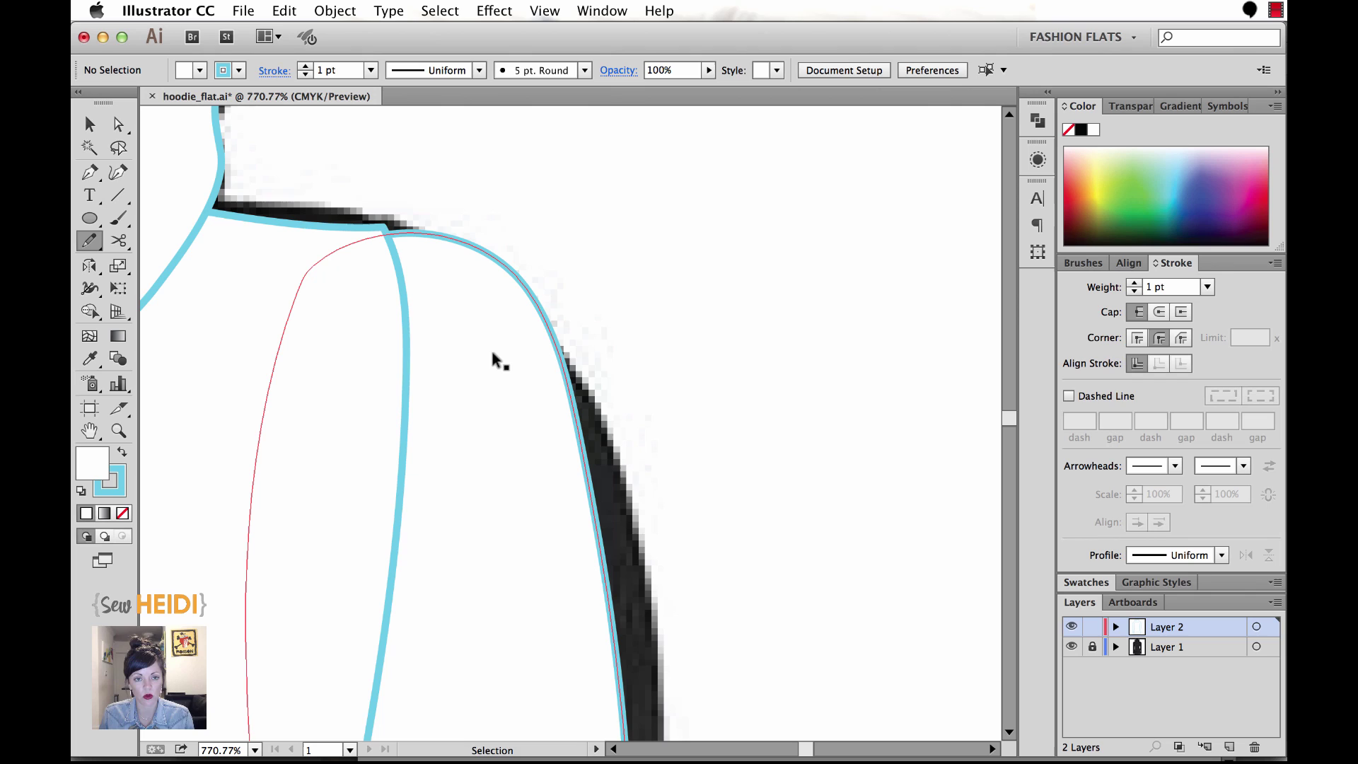
left_click(499, 362, "ctrl")
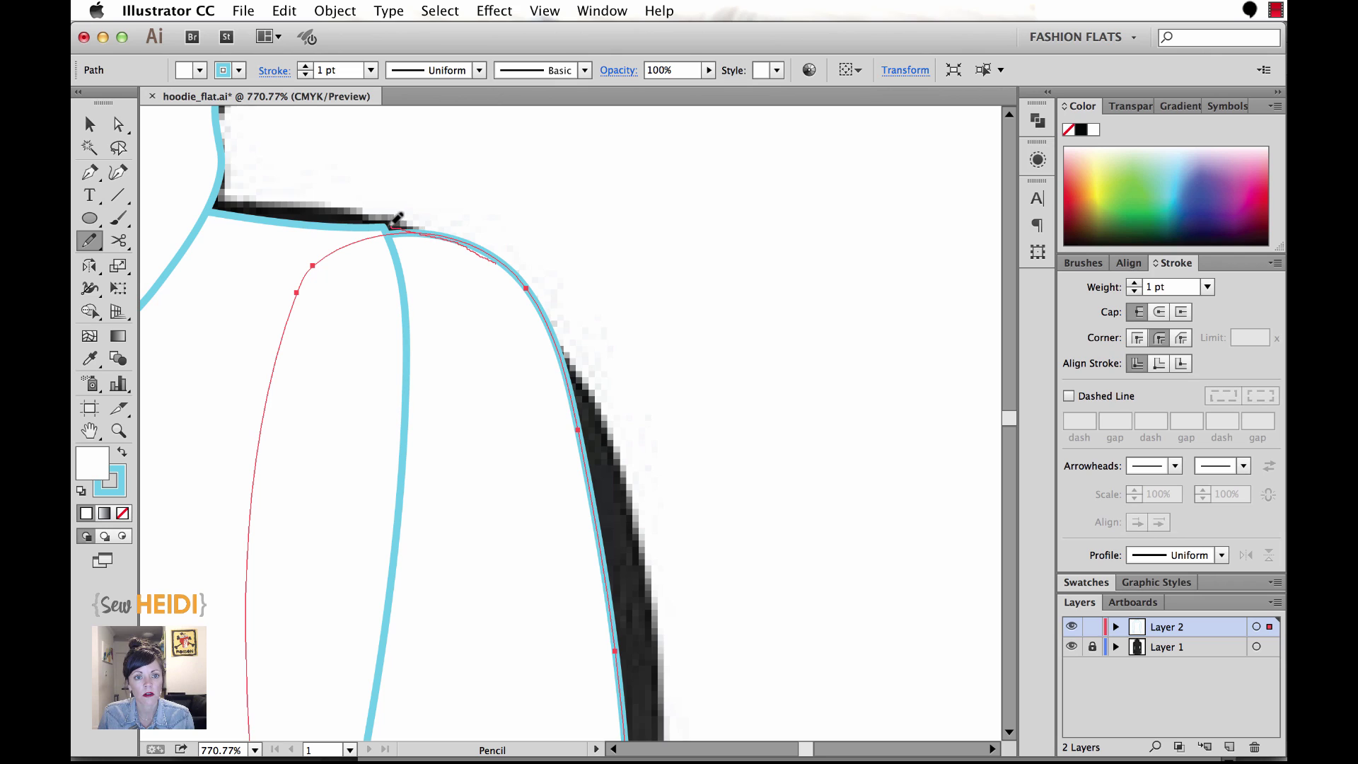
mouse_move(366, 223)
left_mouse_down()
mouse_move(294, 271)
mouse_move(292, 305)
left_mouse_up()
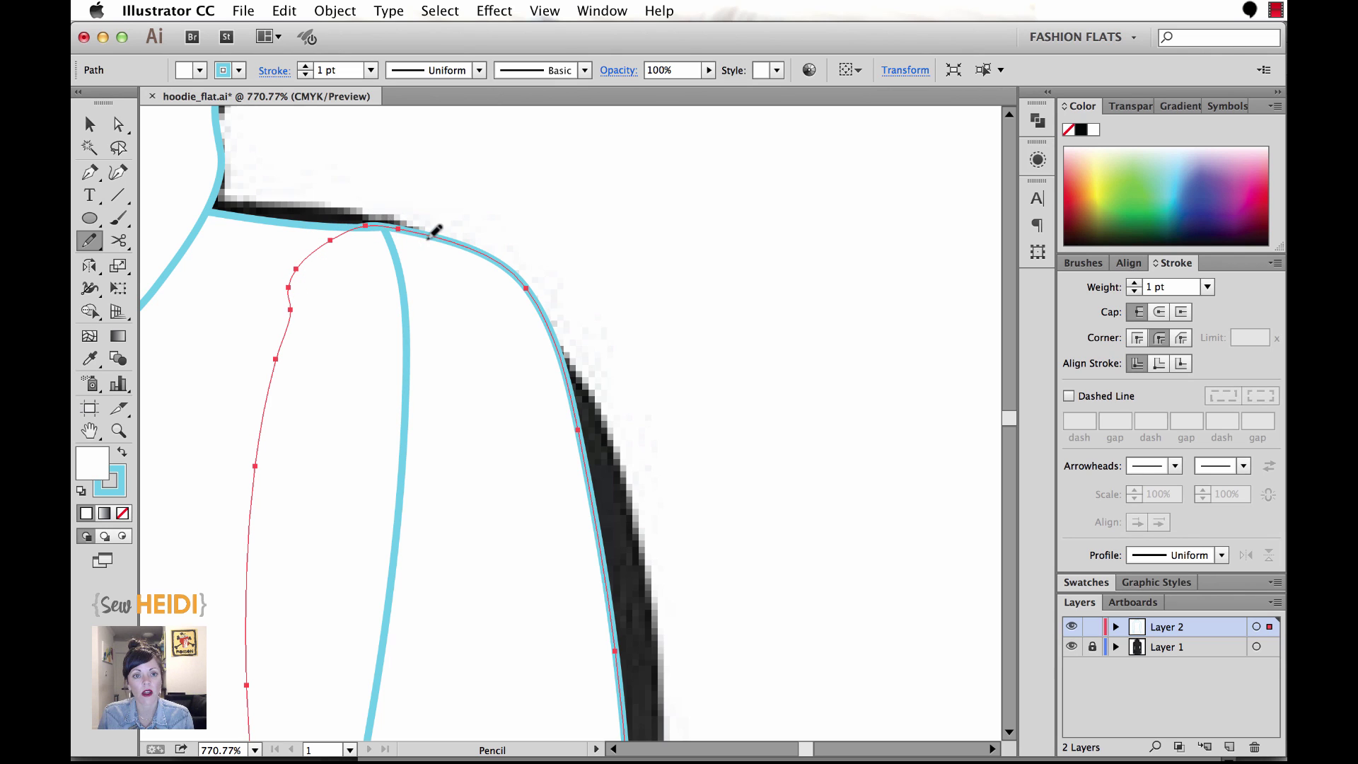
key("super+minus")
key("super+minus")
key("super+minus")
key("super+minus")
key("super+minus")
key("super+minus")
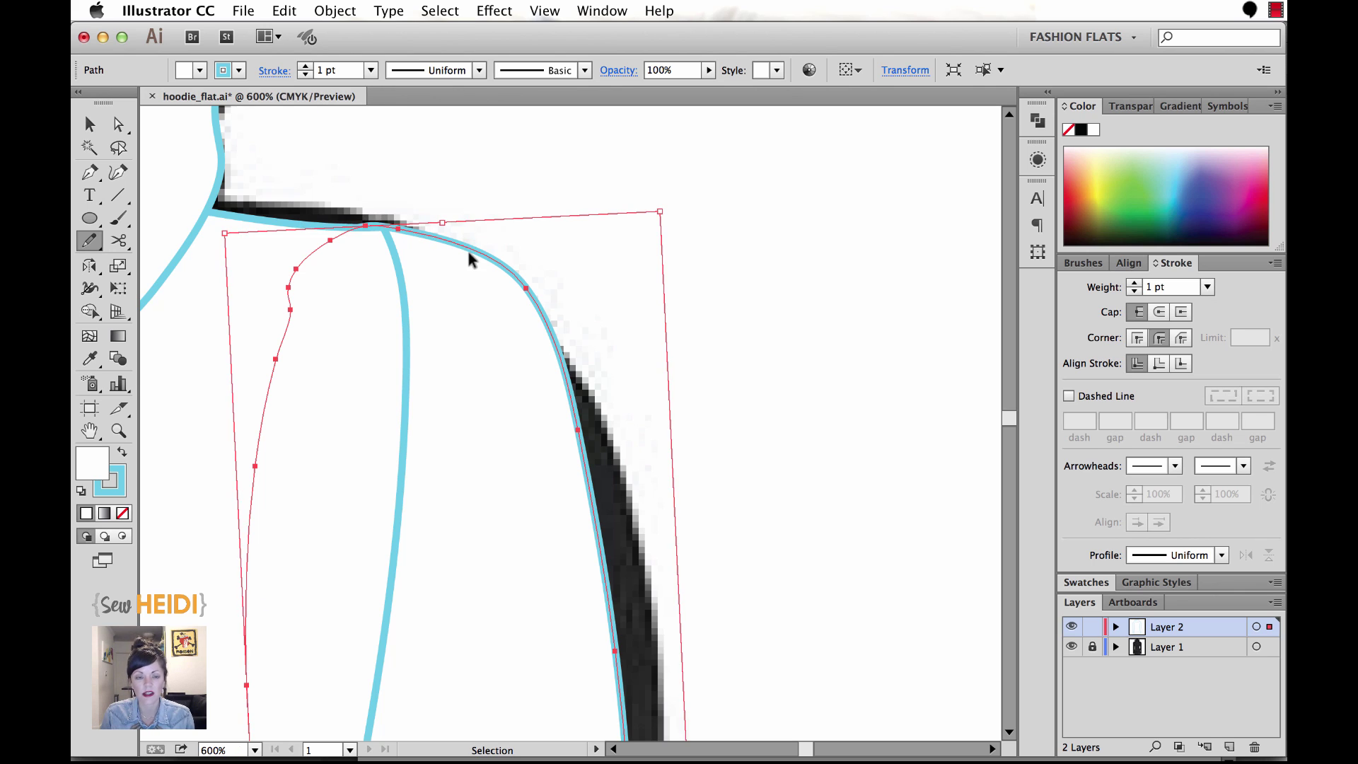
scroll(803, 448, "down", 5)
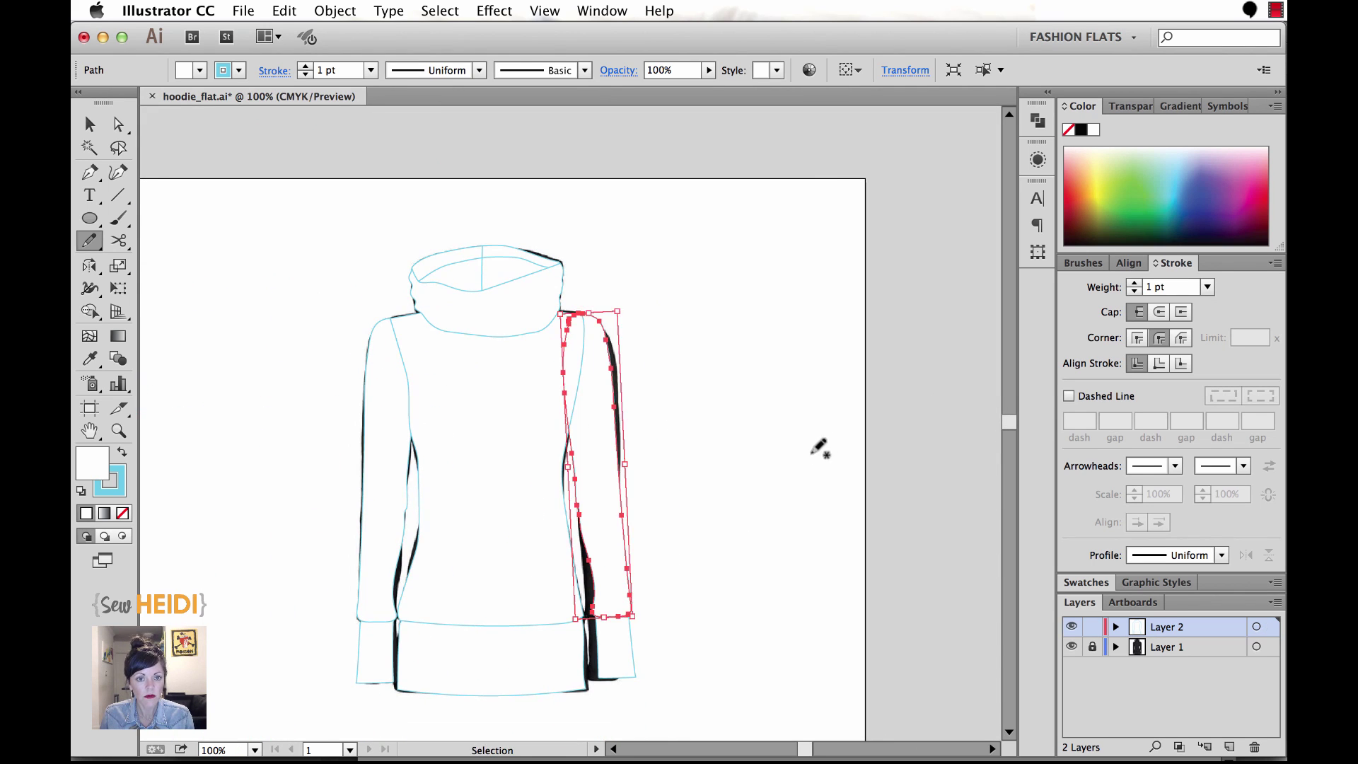
key("super+shift+a")
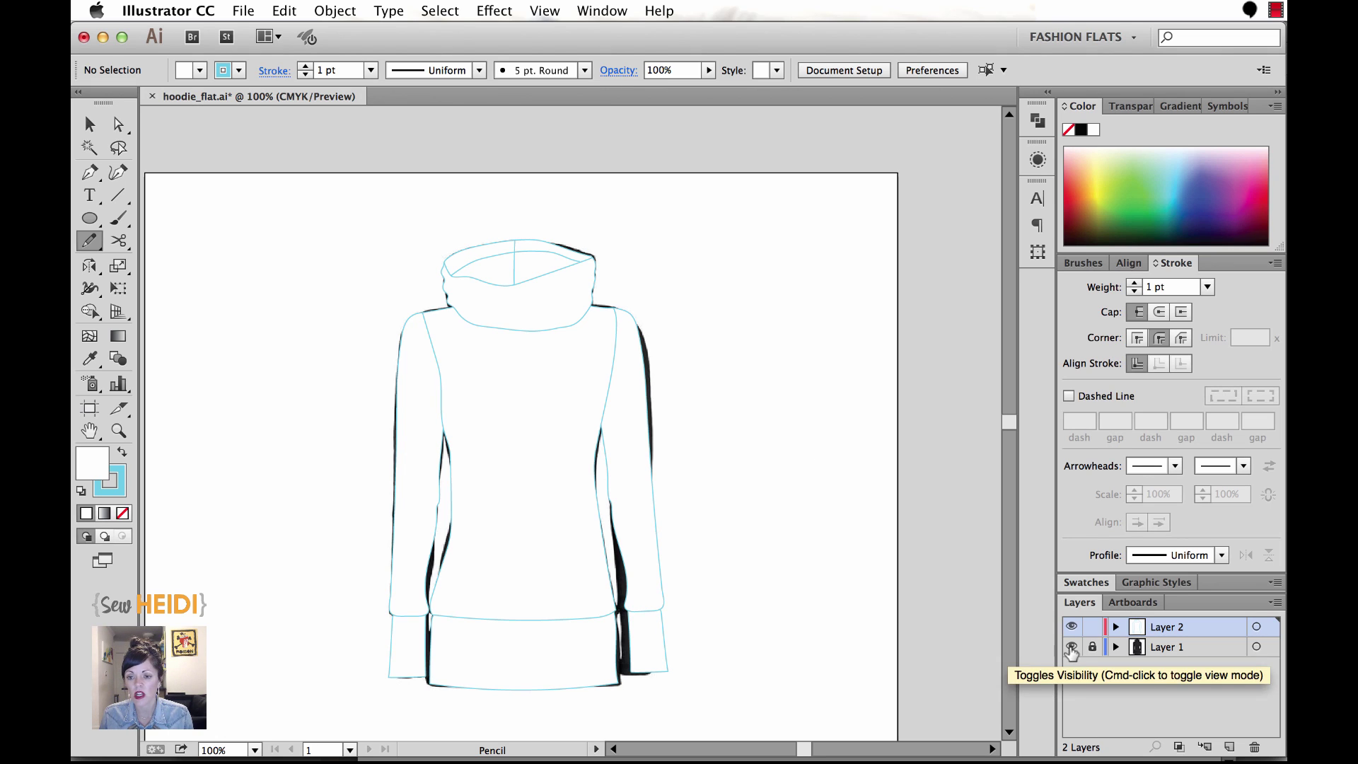
Hide Layer 1, marquee-select every hoodie path and set their stroke to black.
left_click(1072, 648)
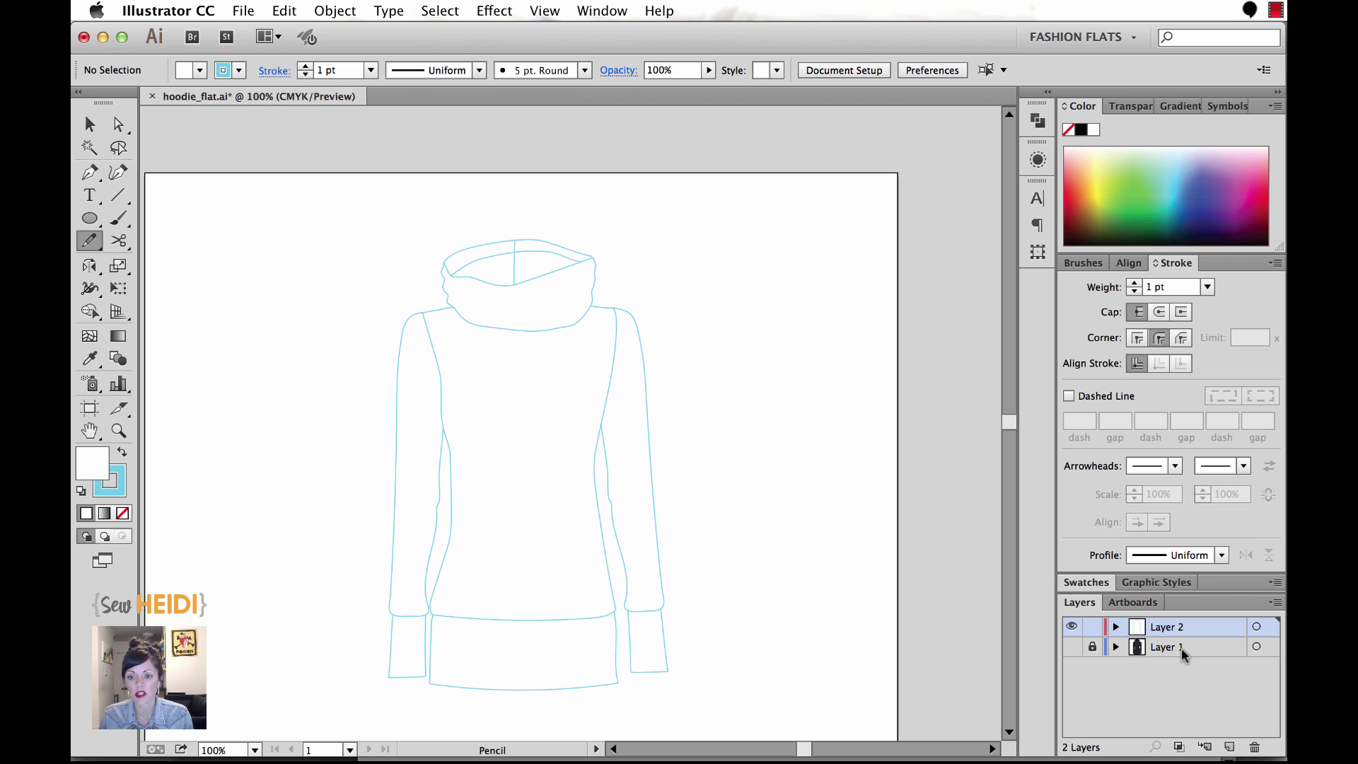
left_click(90, 124)
mouse_move(312, 230)
left_mouse_down()
mouse_move(639, 583)
mouse_move(729, 706)
left_mouse_up()
left_click(117, 492)
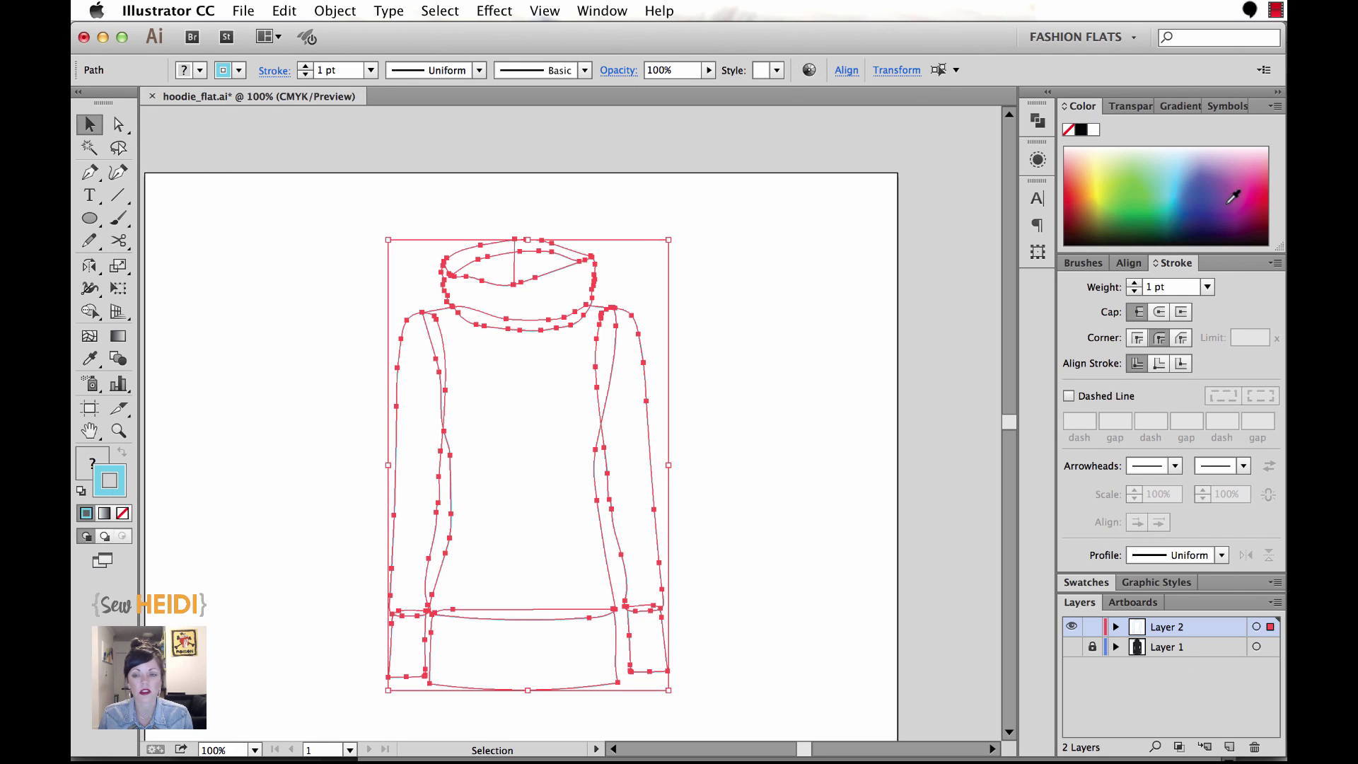
left_click(1081, 130)
left_click(794, 309)
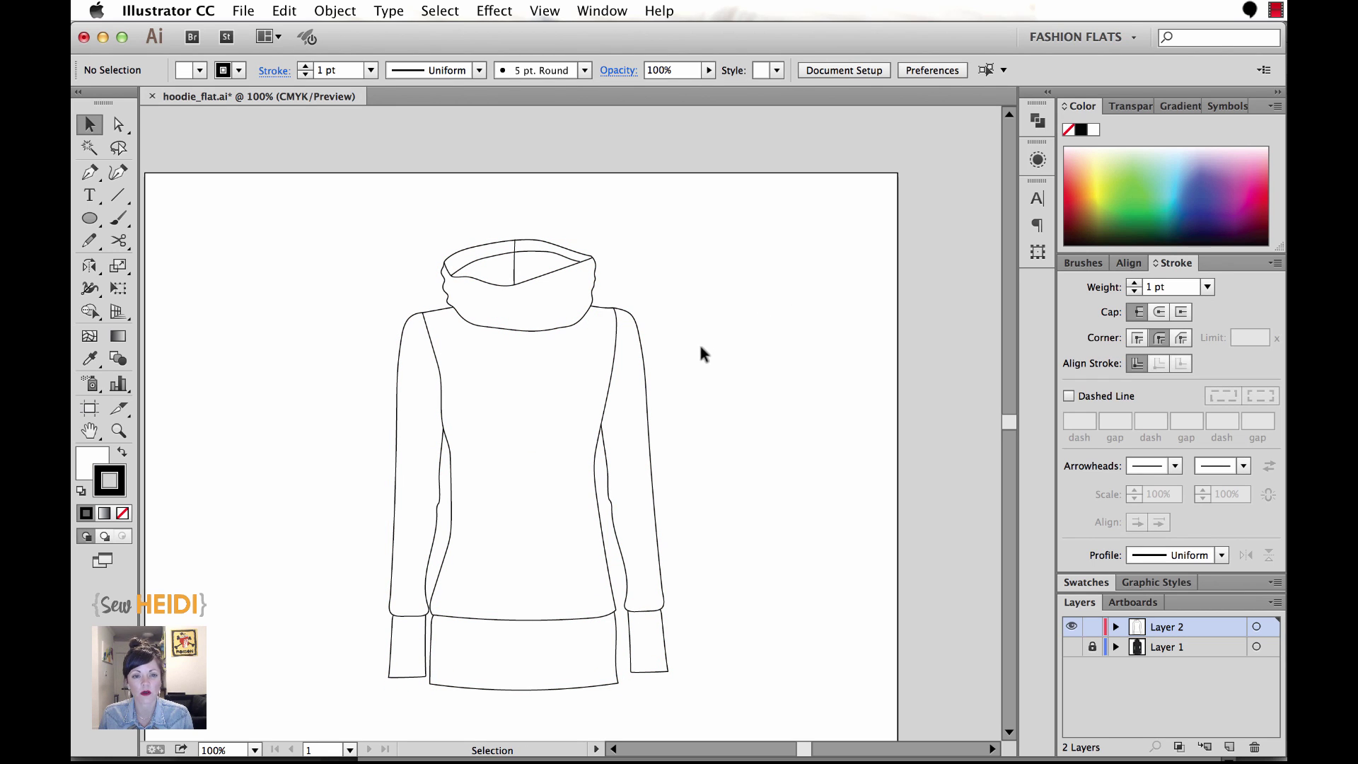
Zoom in on the hood and set up the Pencil with no fill and a light grey stroke.
key("z")
left_click_drag(404, 224, 643, 431)
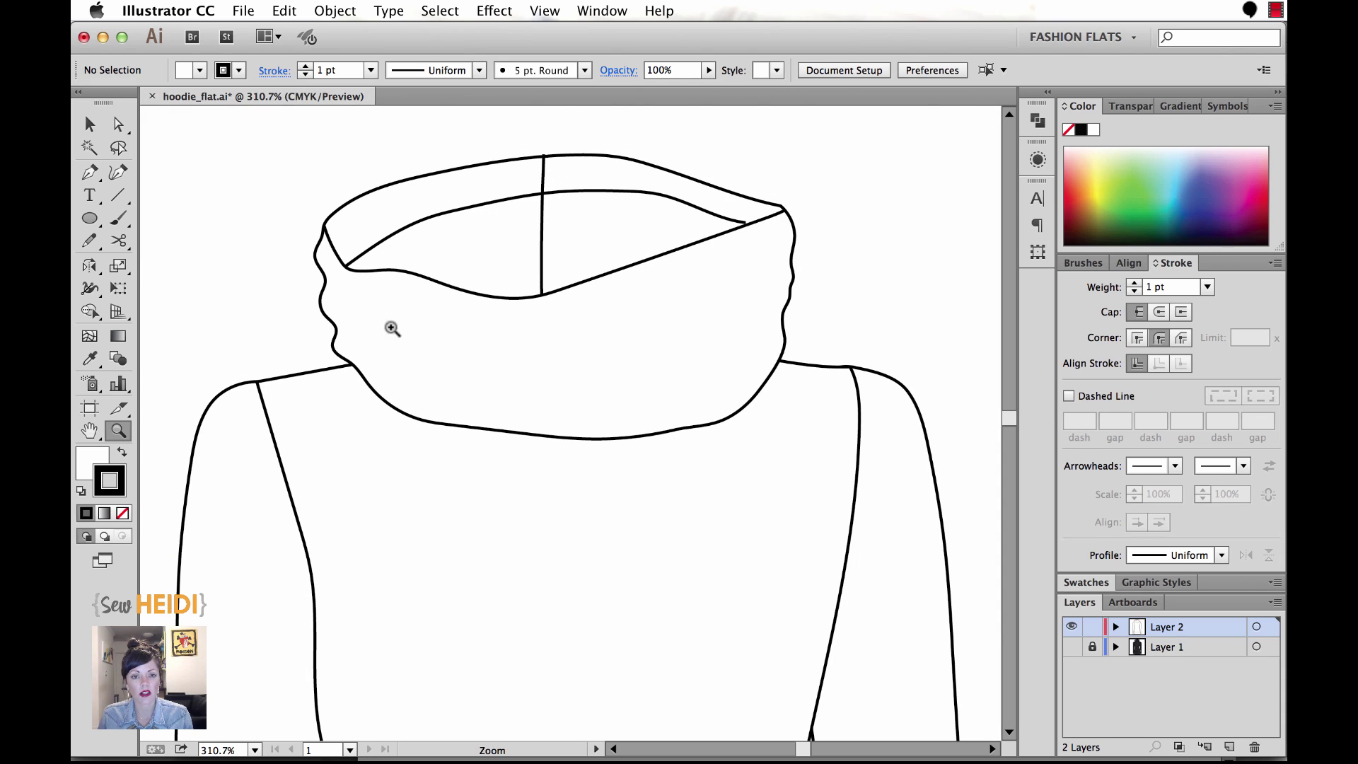
left_click(99, 248)
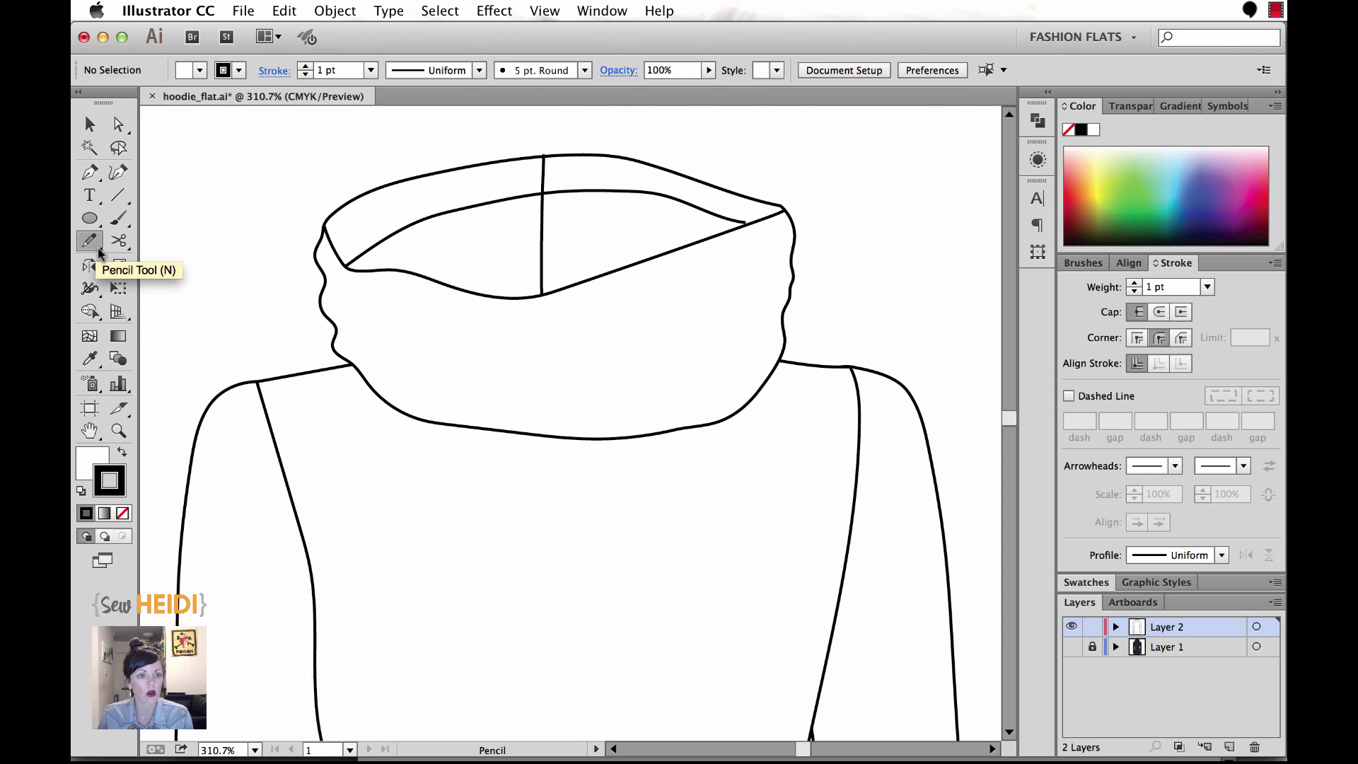
left_click(122, 513)
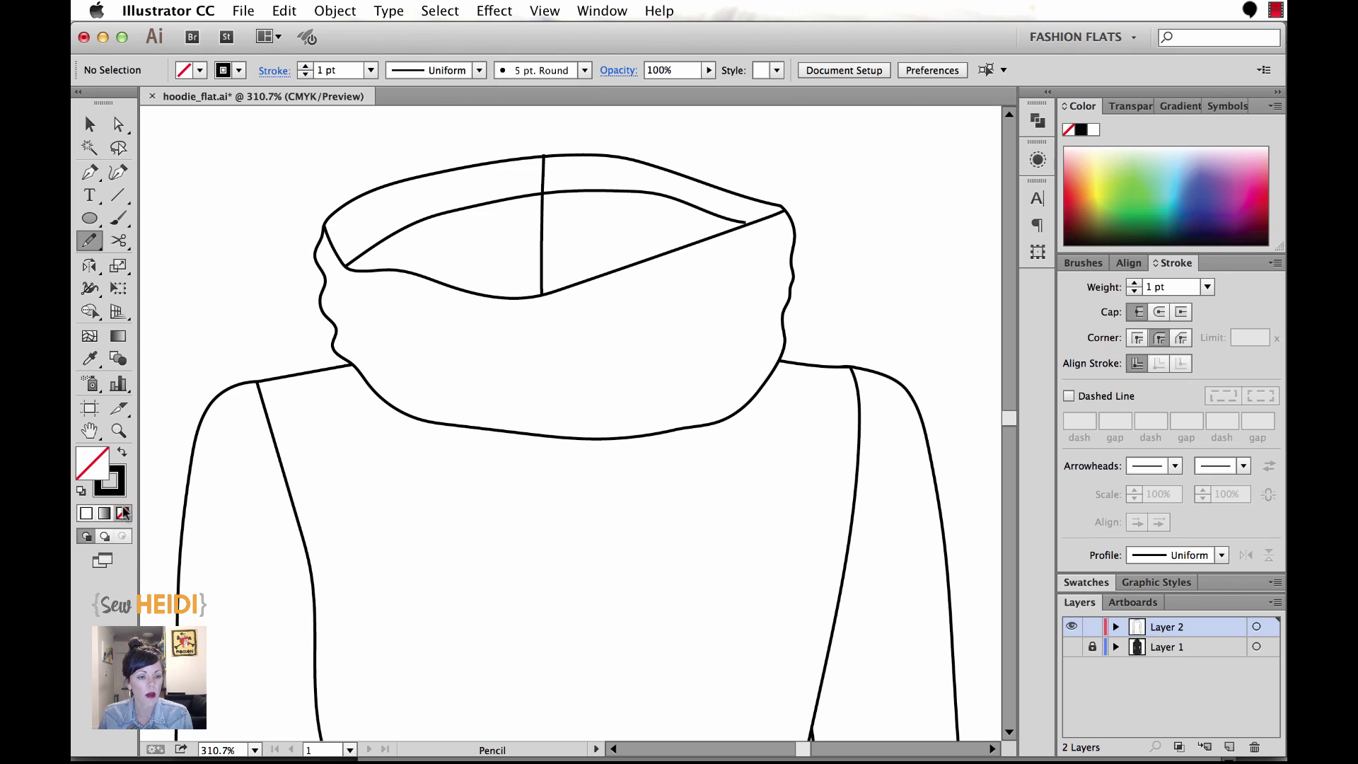
left_click(113, 493)
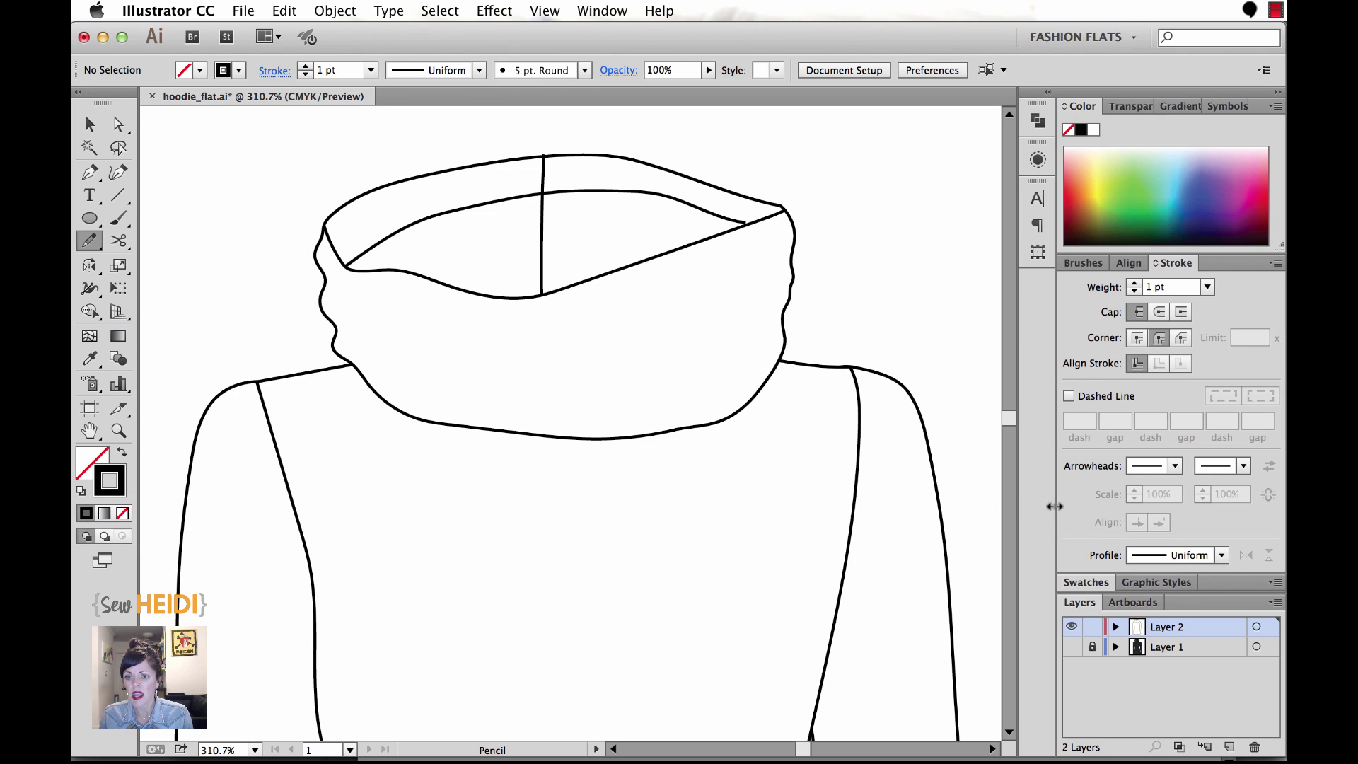
left_click(1104, 585)
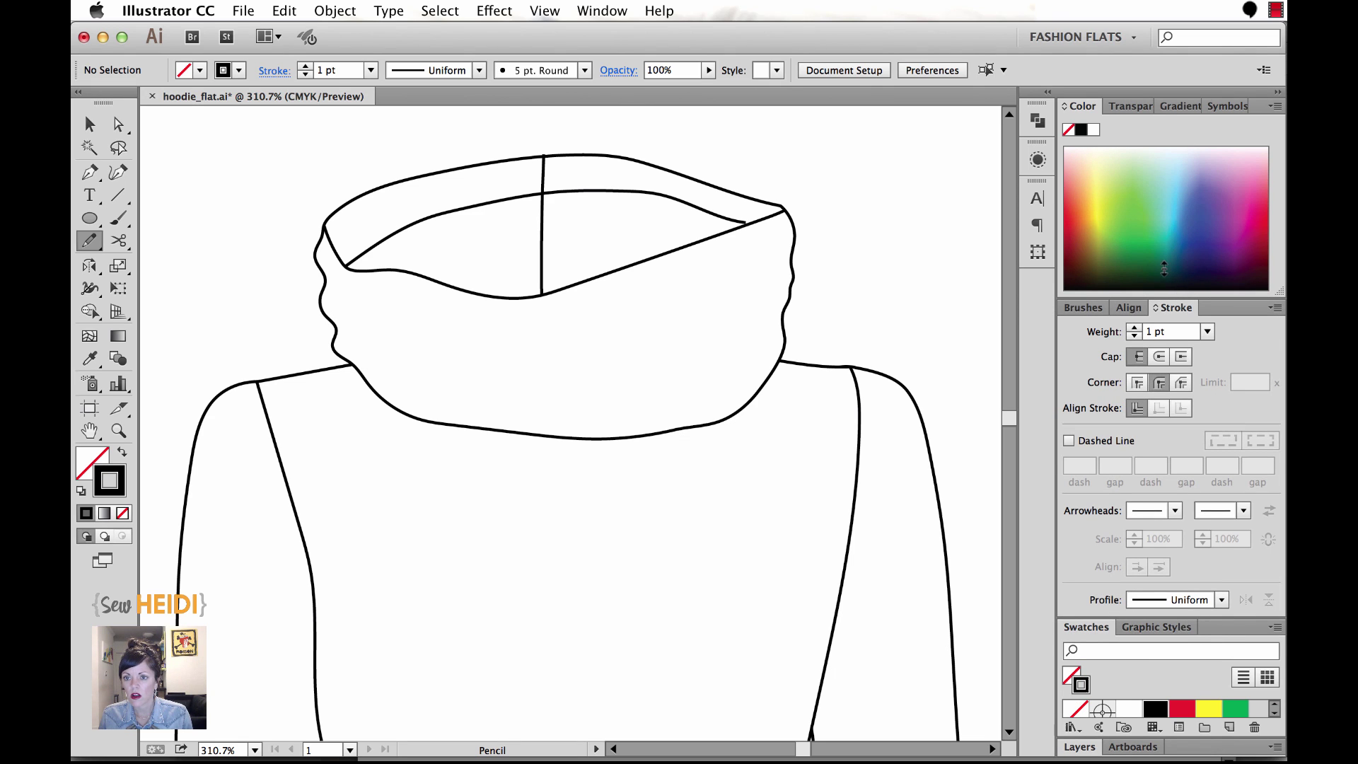
left_click(1275, 308)
left_click(1225, 316)
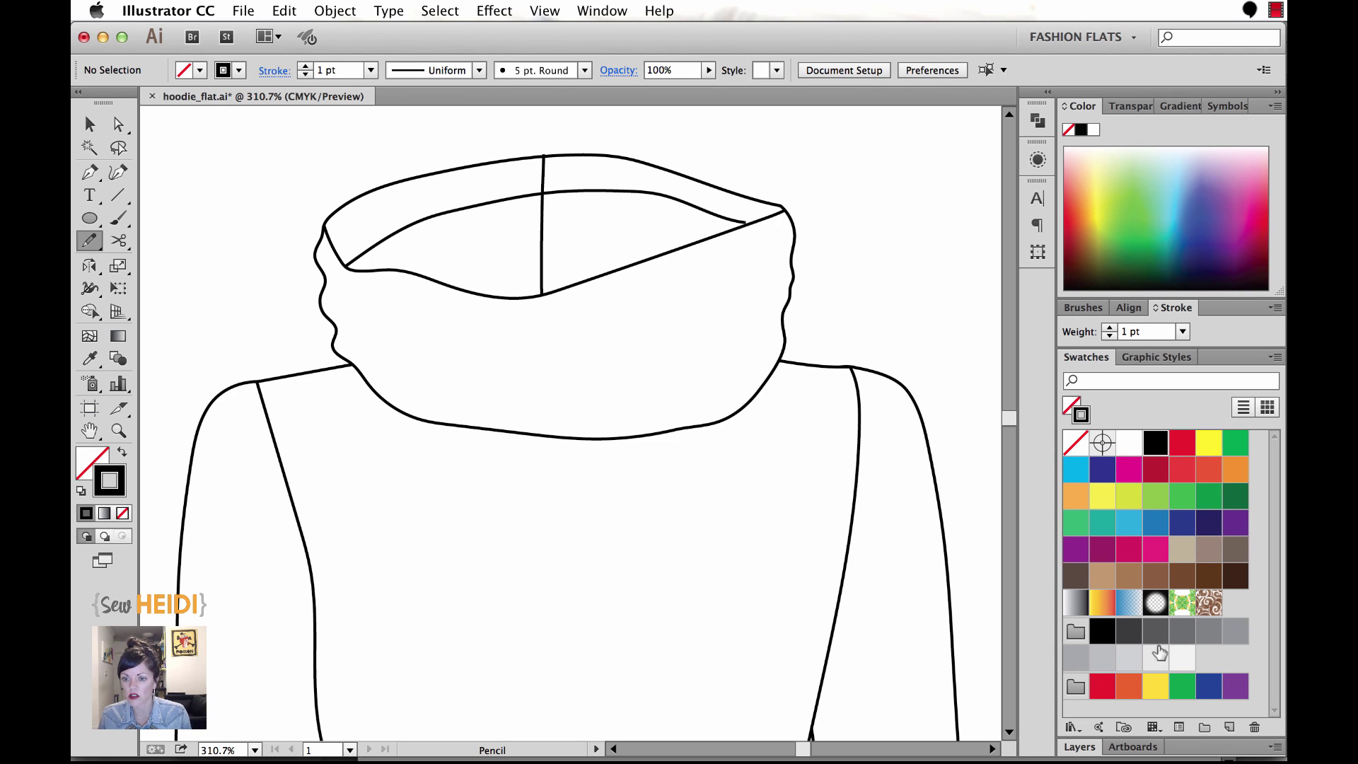
left_click(1158, 662)
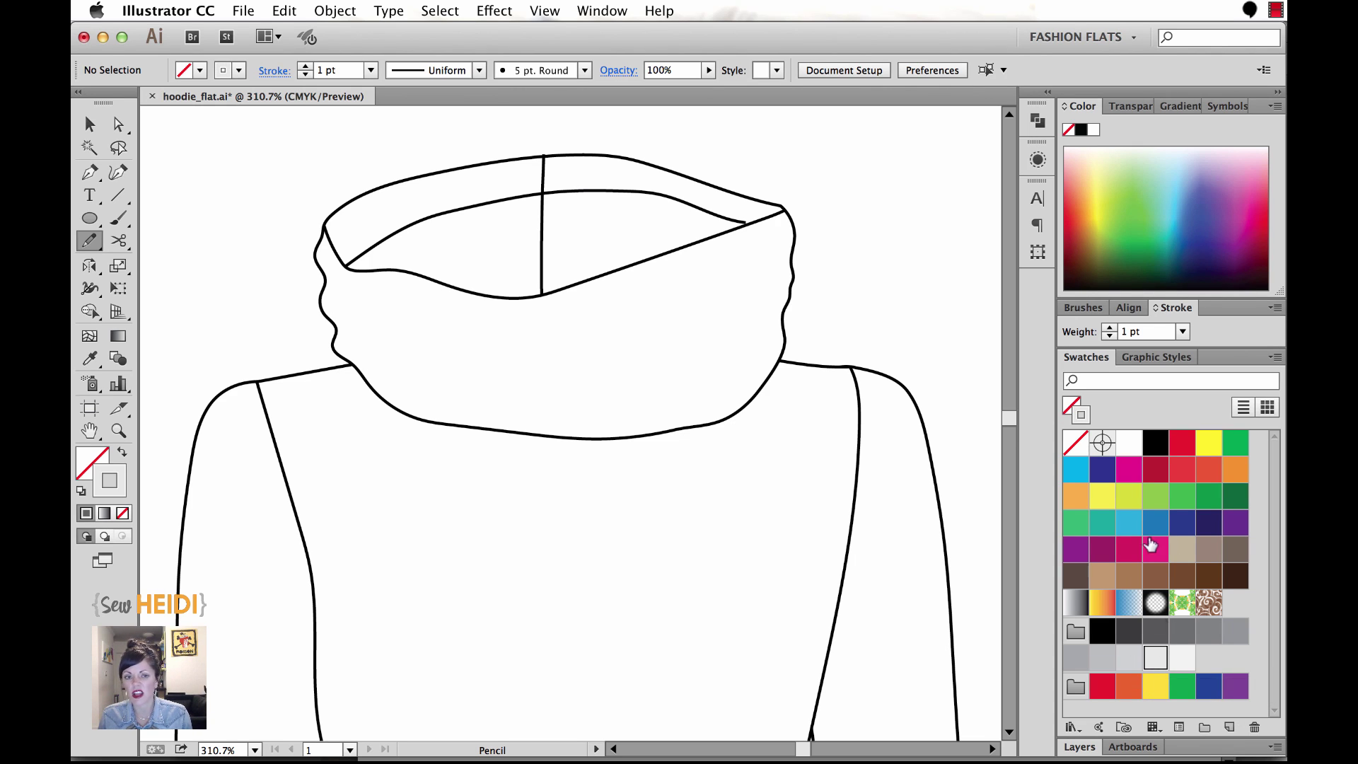
Draw five curved fold lines across the cowl collar, including a short one at lower left.
mouse_move(326, 283)
left_mouse_down()
mouse_move(424, 324)
mouse_move(542, 331)
left_mouse_up()
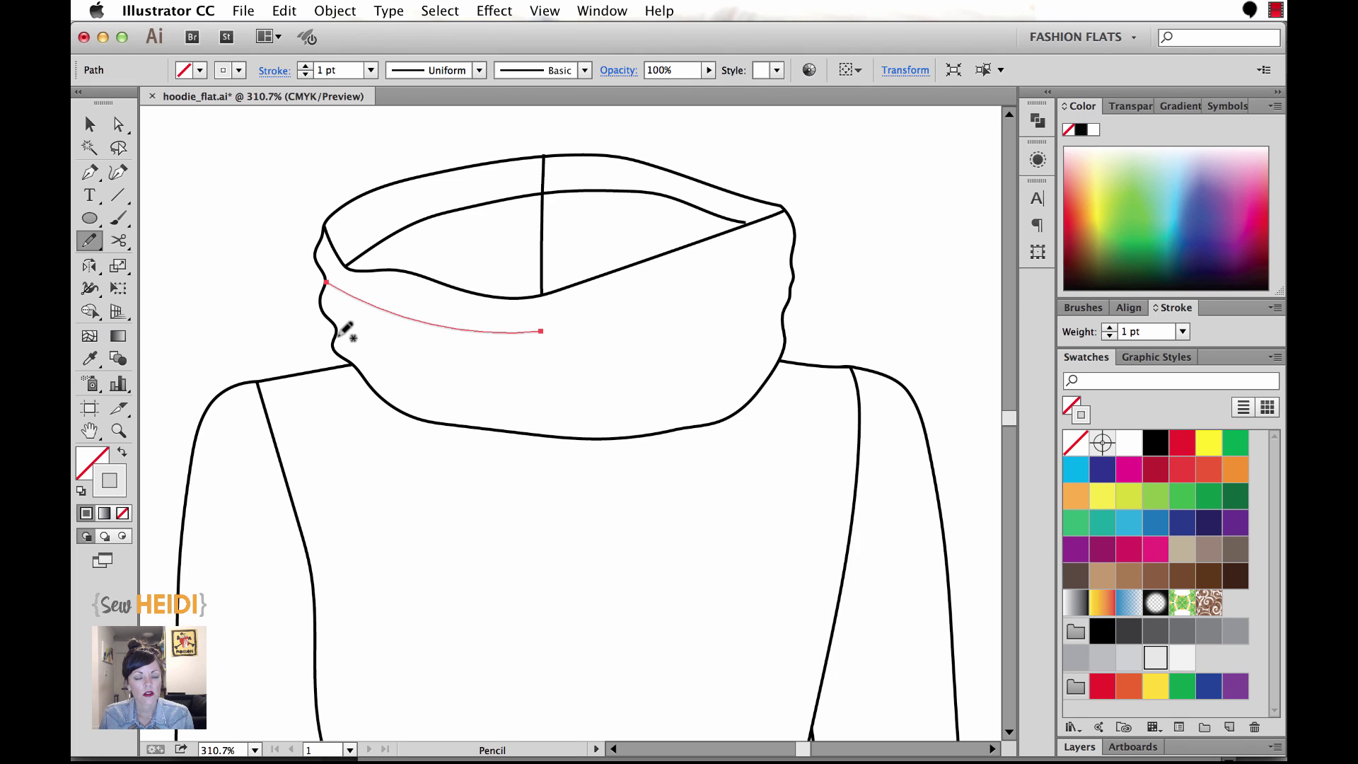
mouse_move(338, 335)
left_mouse_down()
mouse_move(548, 384)
mouse_move(680, 333)
left_mouse_up()
left_click_drag(505, 364, 789, 261)
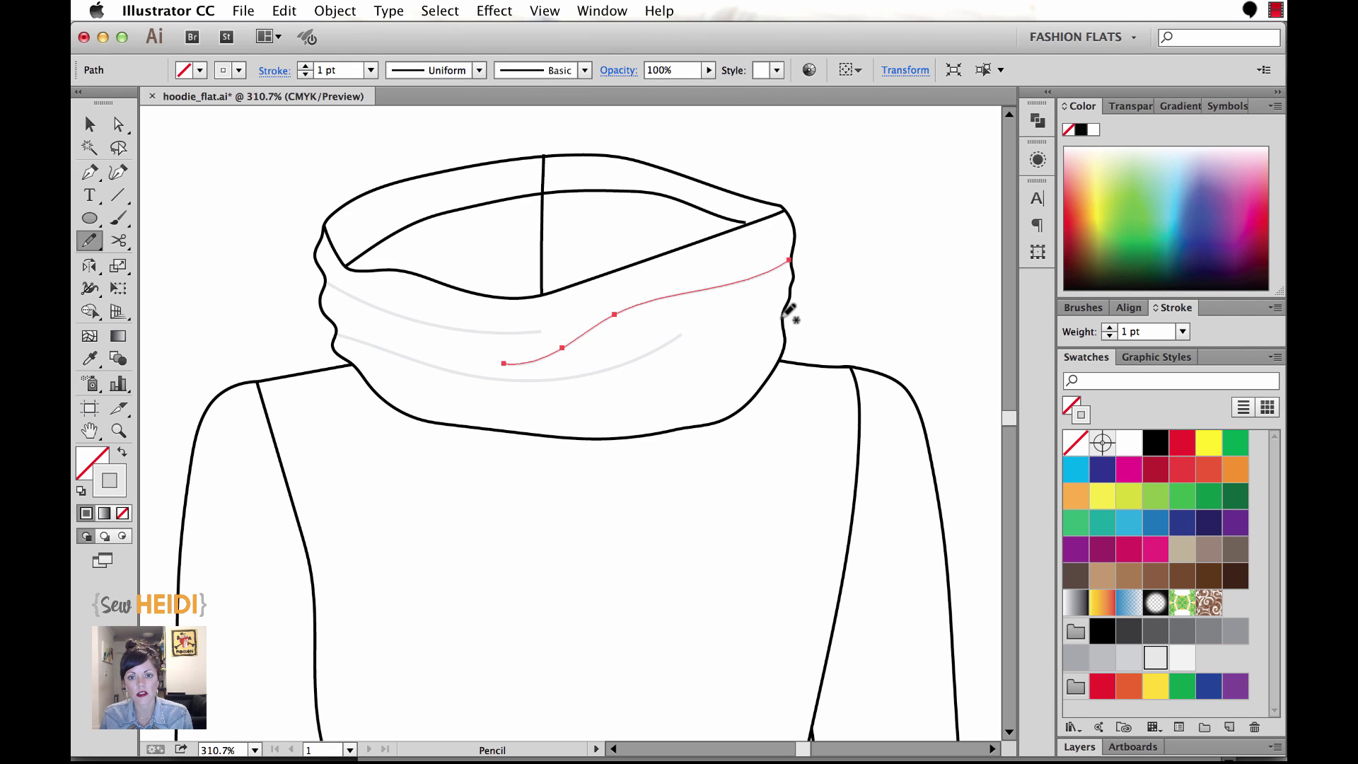
mouse_move(781, 317)
left_mouse_down()
mouse_move(654, 399)
mouse_move(543, 412)
left_mouse_up()
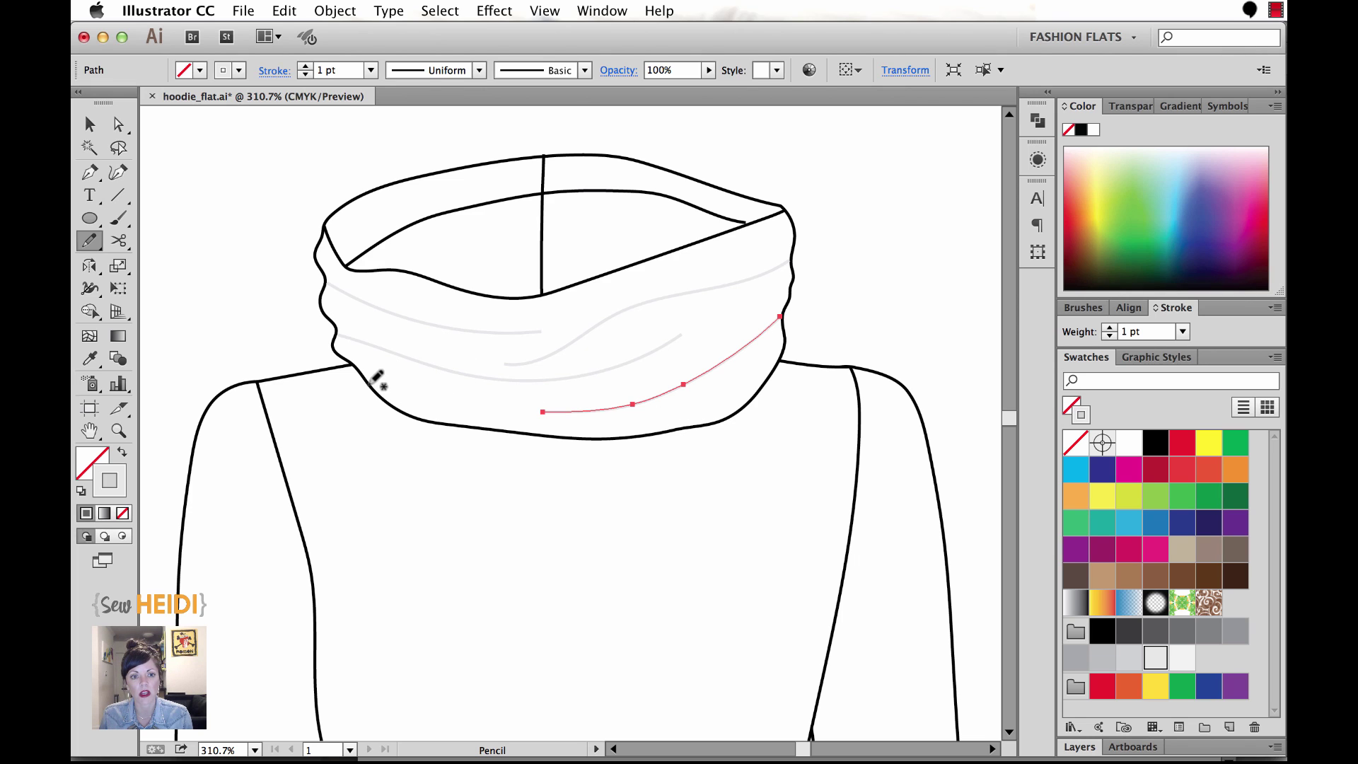
left_click_drag(368, 384, 467, 393)
left_click(89, 124)
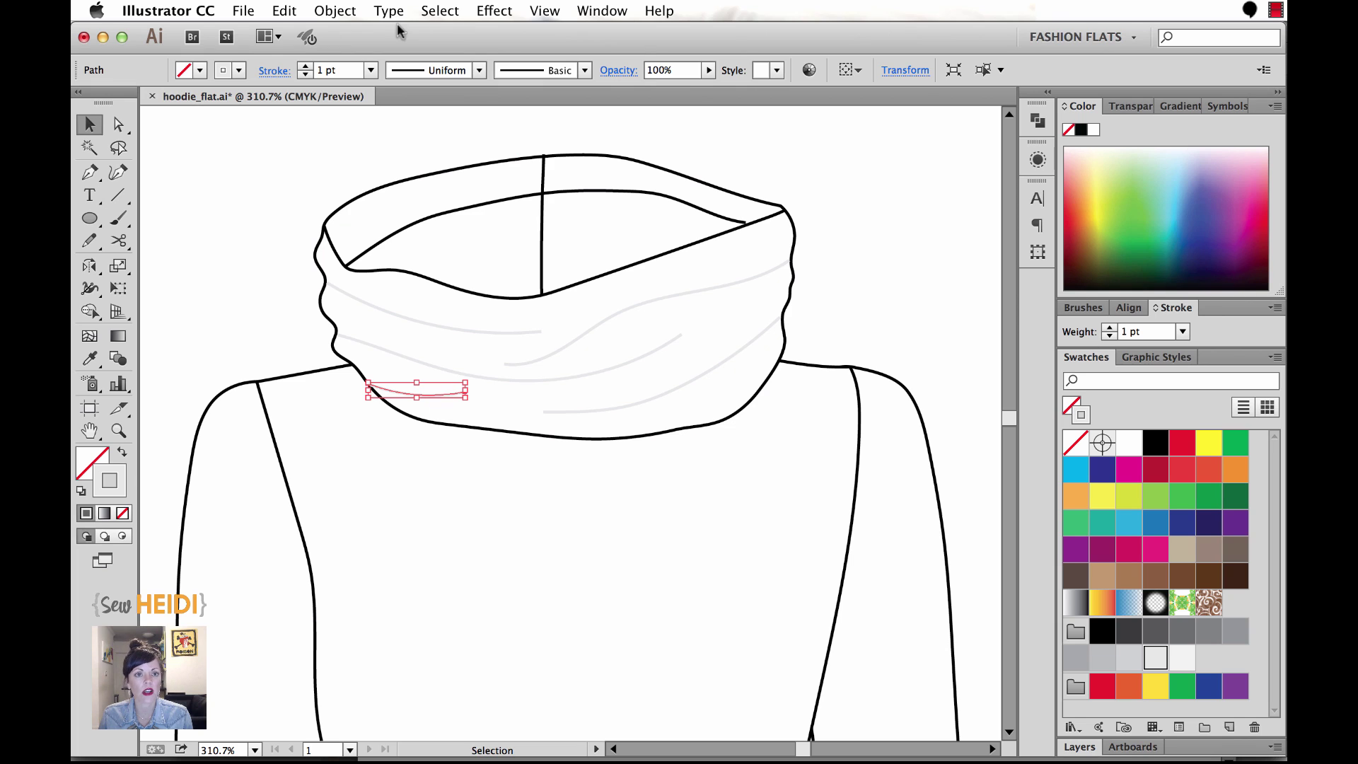
Select all fold lines via Select > Same > Stroke Color and apply Width Profile 1.
left_click(440, 12)
mouse_move(522, 182)
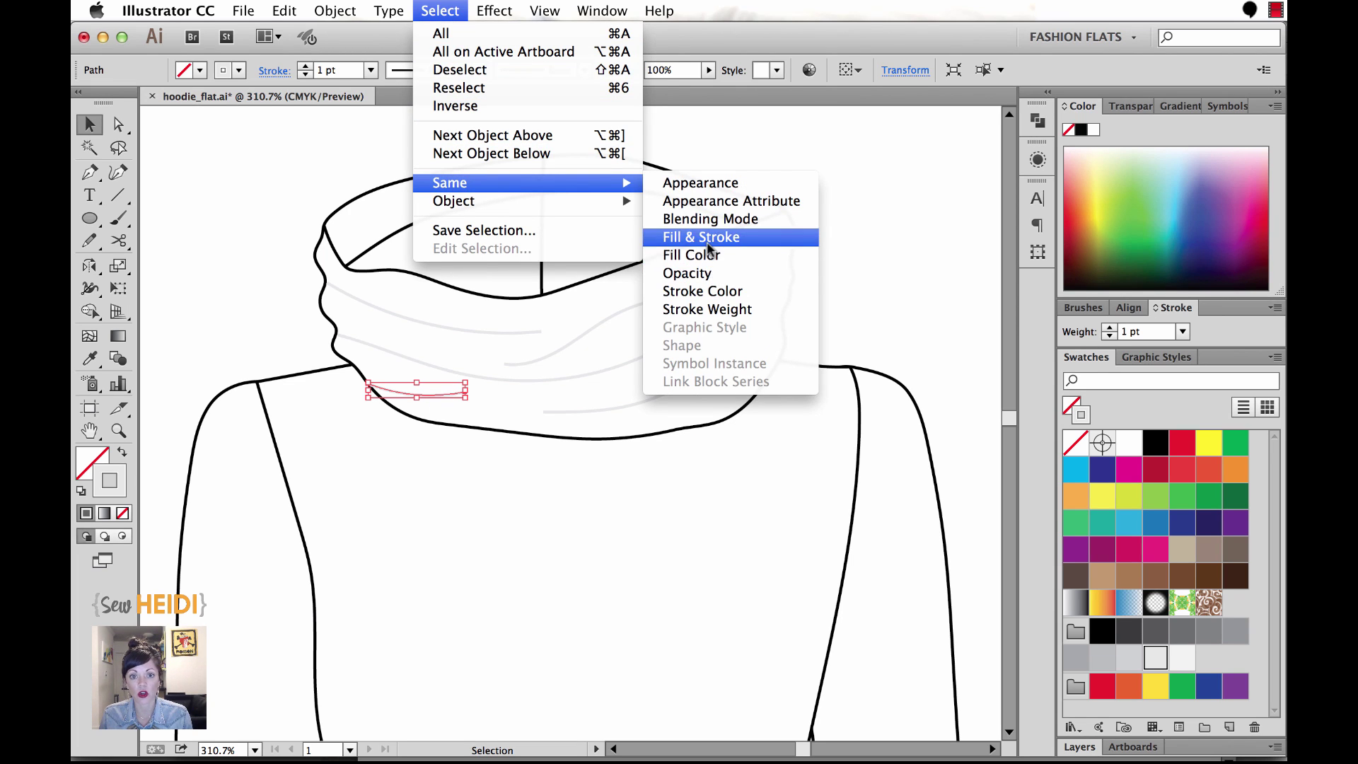
left_click(703, 290)
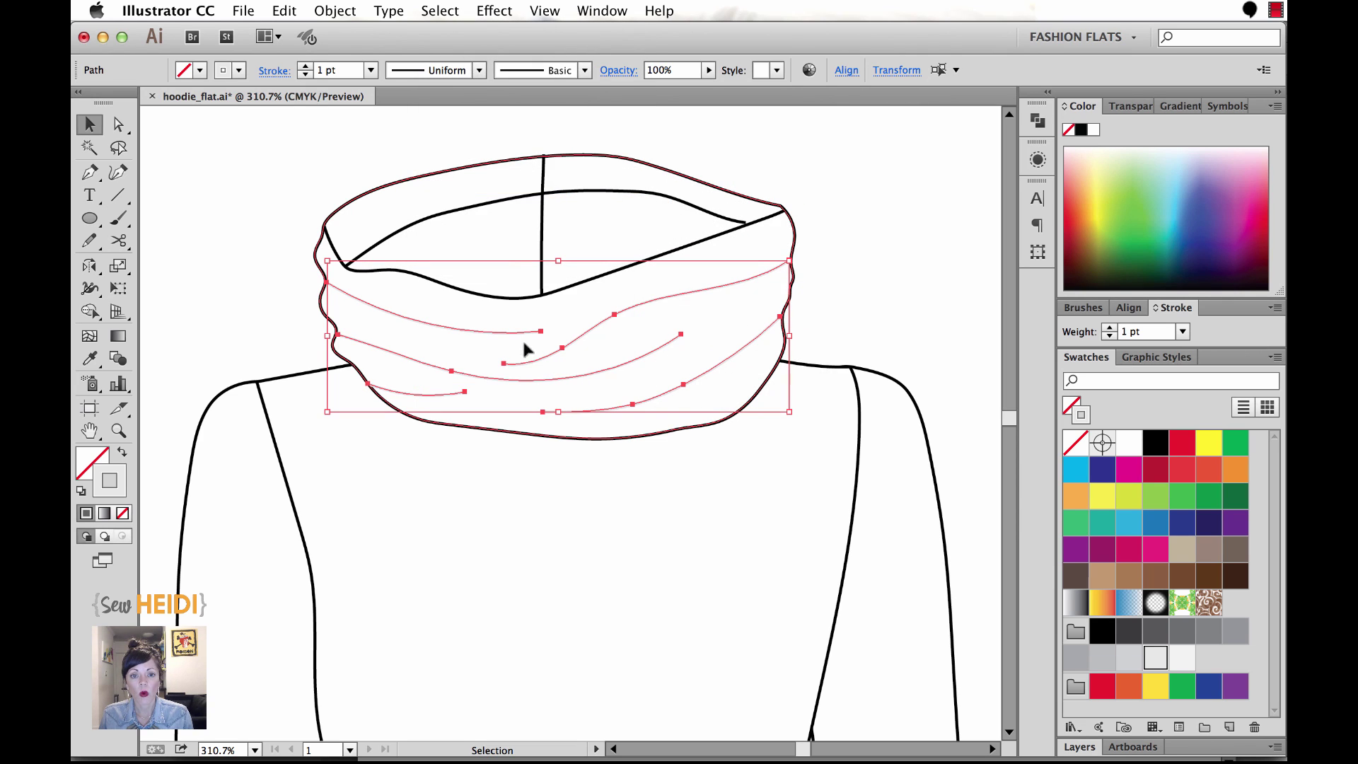
left_click(1160, 308)
left_click(1159, 307)
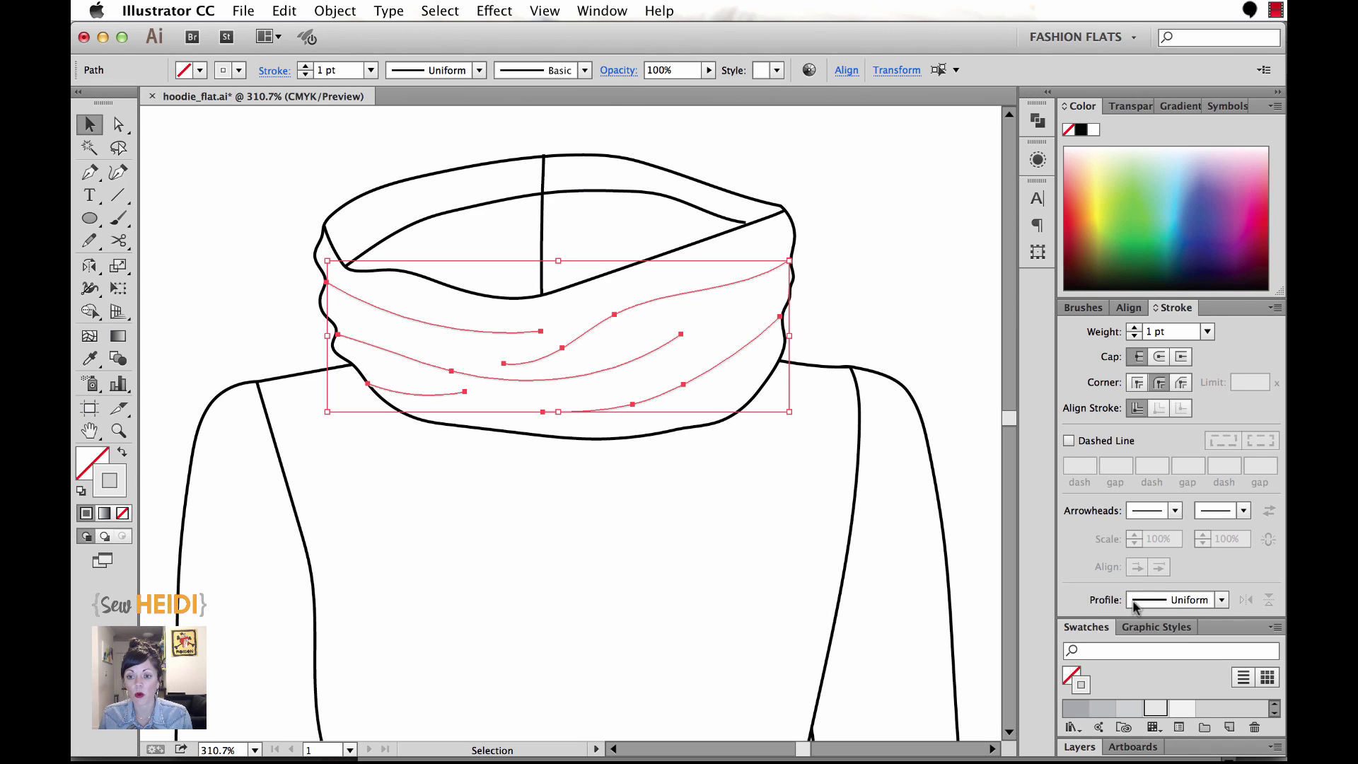
left_click(1221, 600)
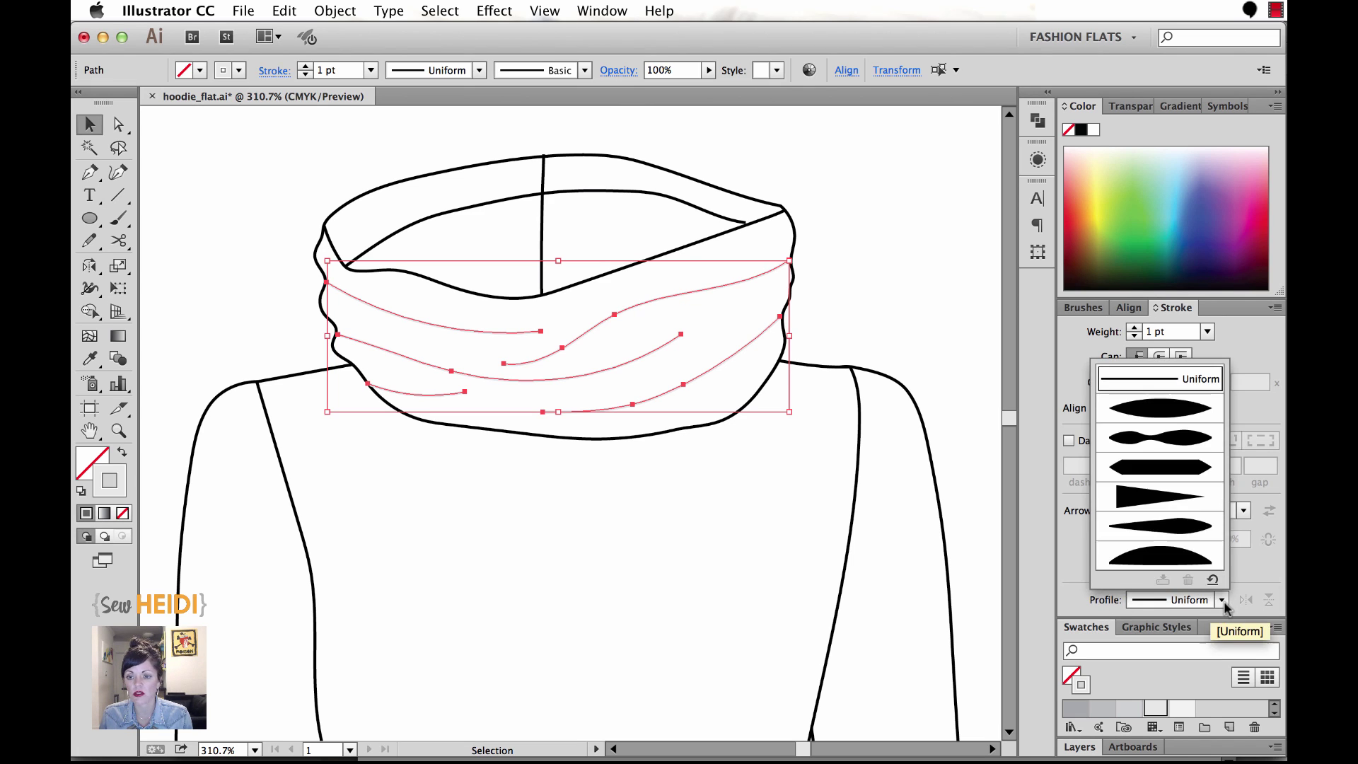
left_click(1164, 414)
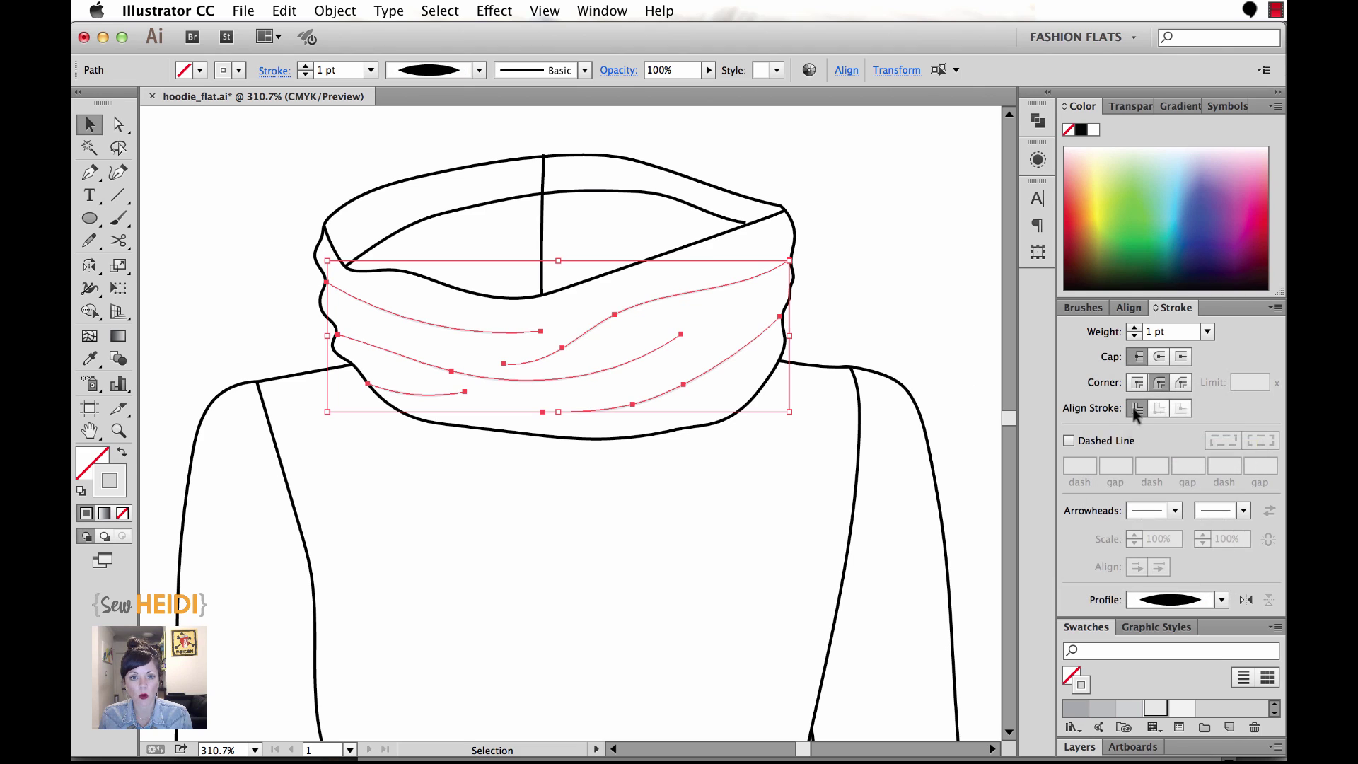
left_click(891, 276)
Zoom in on the collar fold lines to check the taper, then zoom back out.
key("z")
left_click_drag(465, 253, 827, 453)
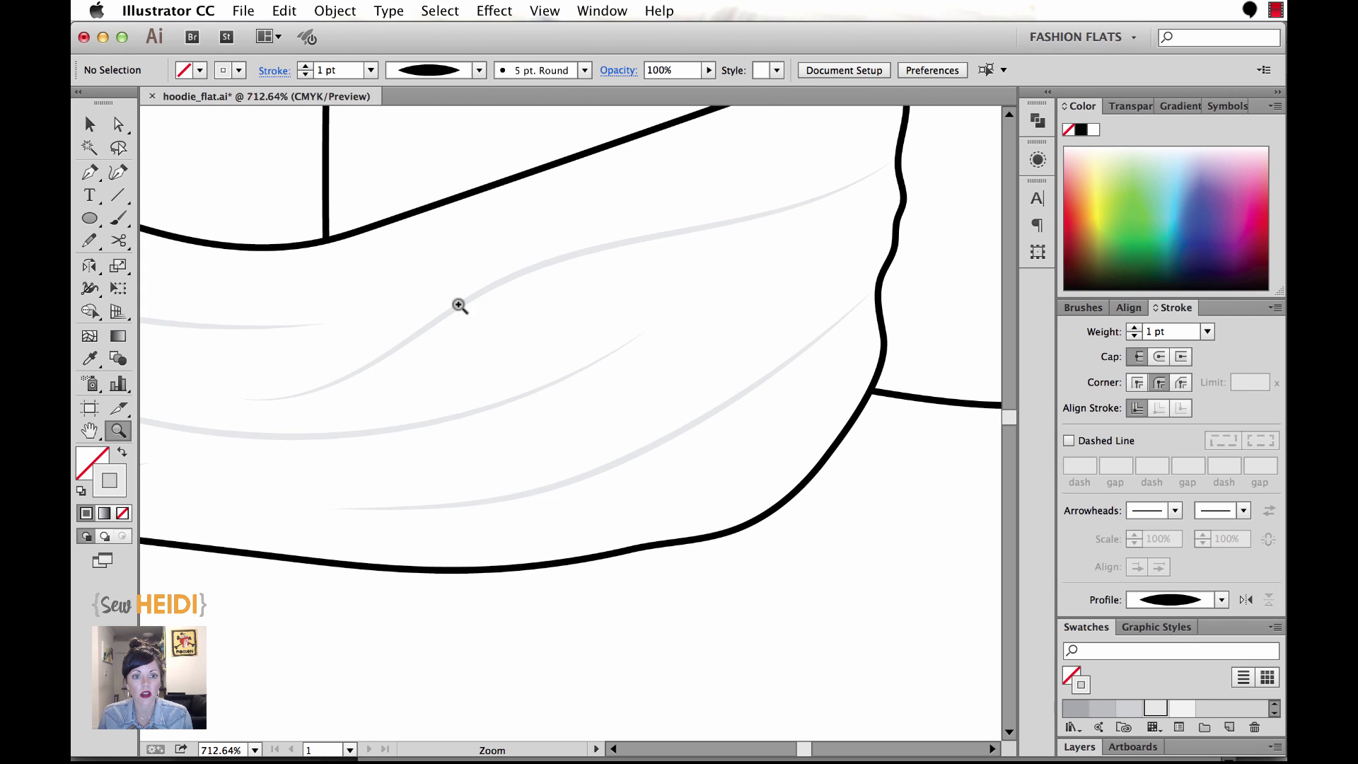
key("super+minus")
key("super+minus")
key("super+minus")
key("super+minus")
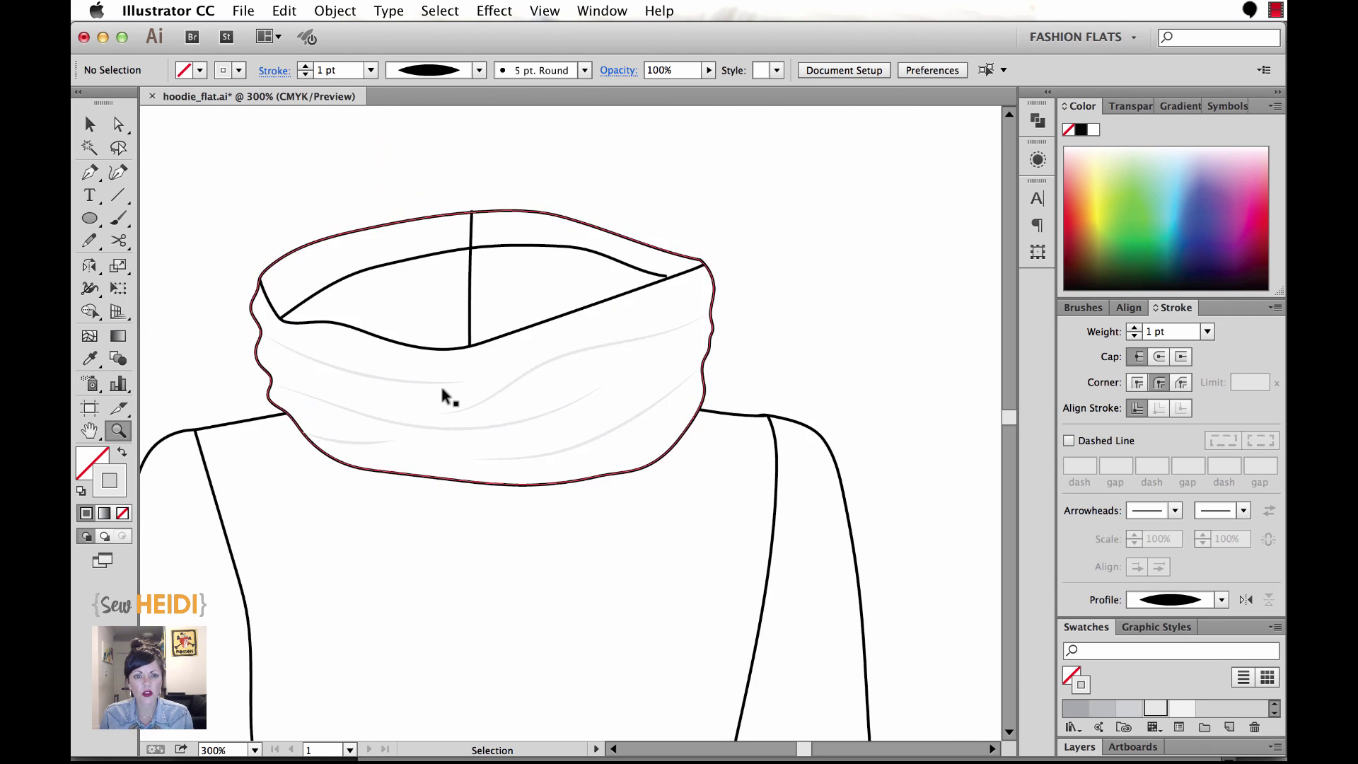
scroll(783, 435, "down", 2)
scroll(708, 382, "left", 3)
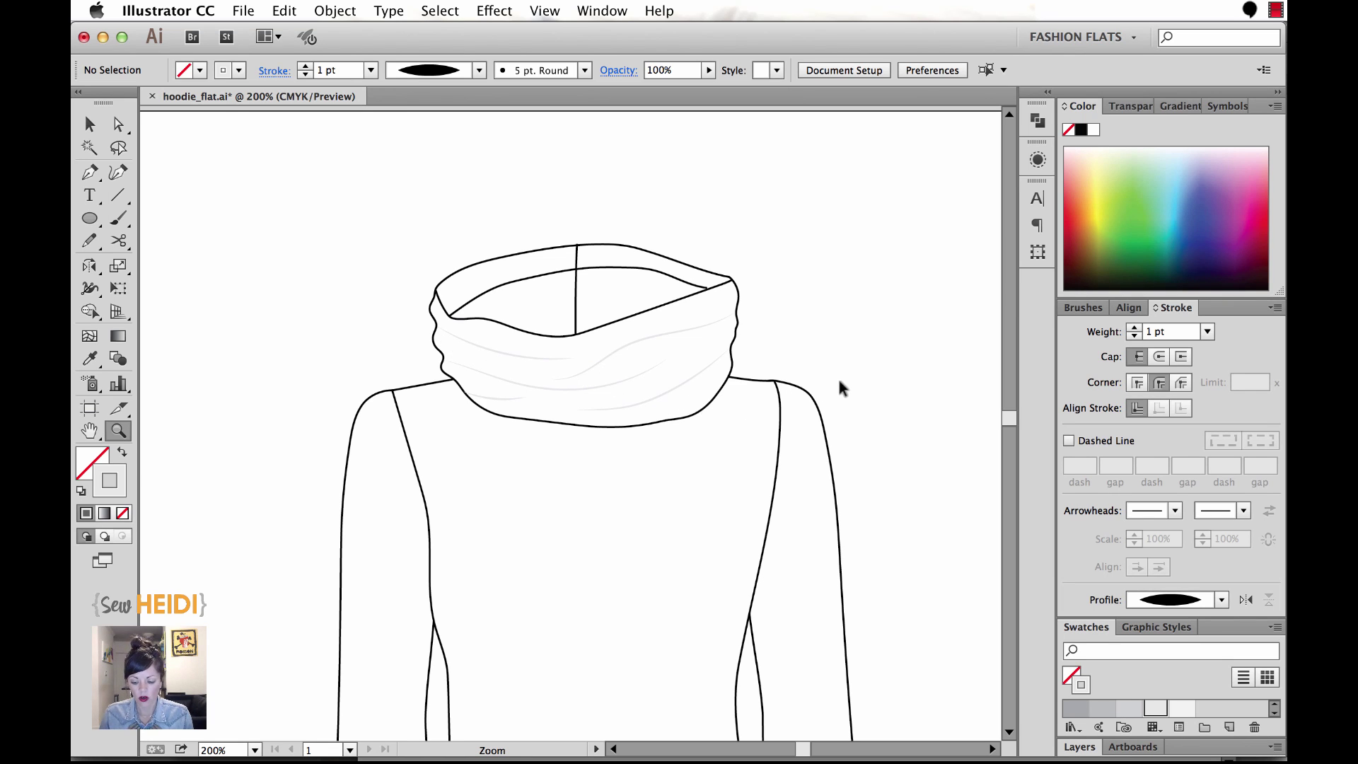
Zoom out to the whole page and marquee-select all of the hoodie's paths.
key("super+minus")
left_click_drag(880, 446, 901, 382)
key("super+minus")
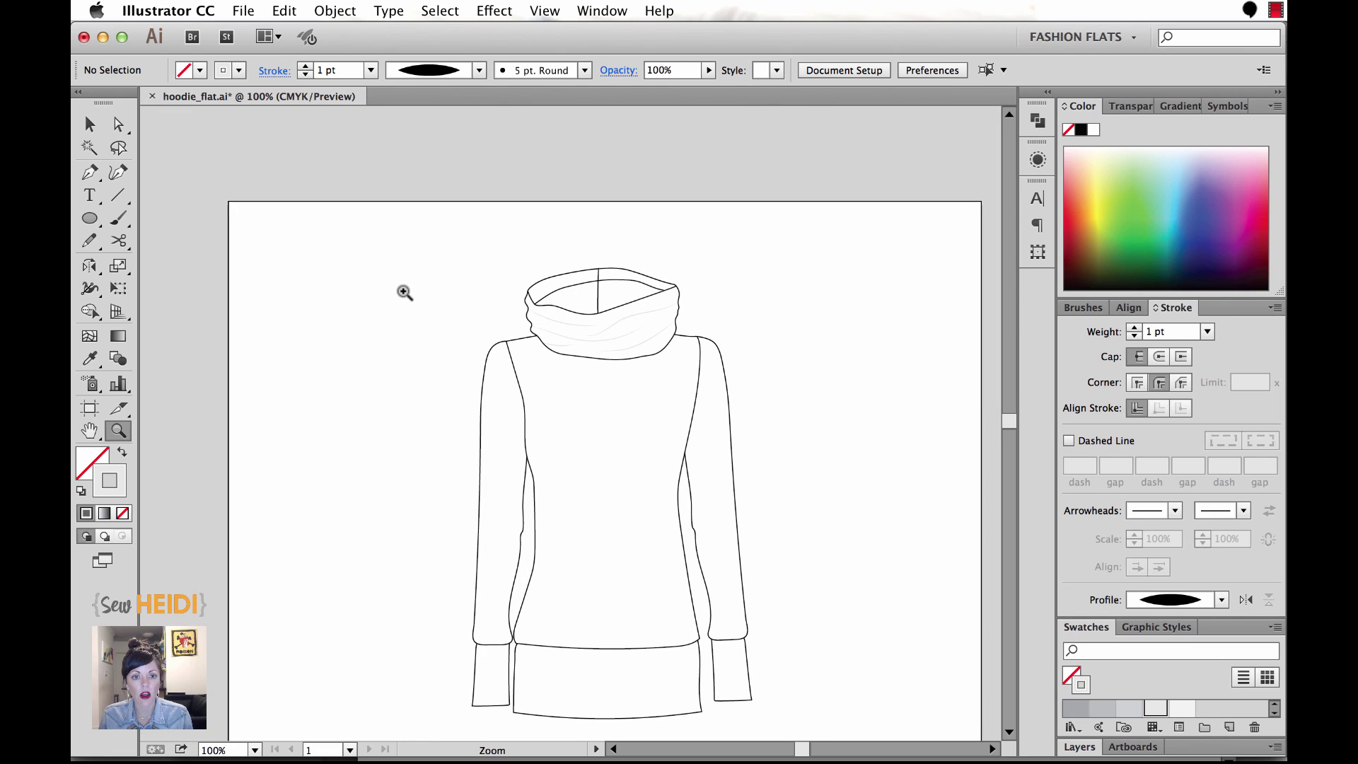
key("v")
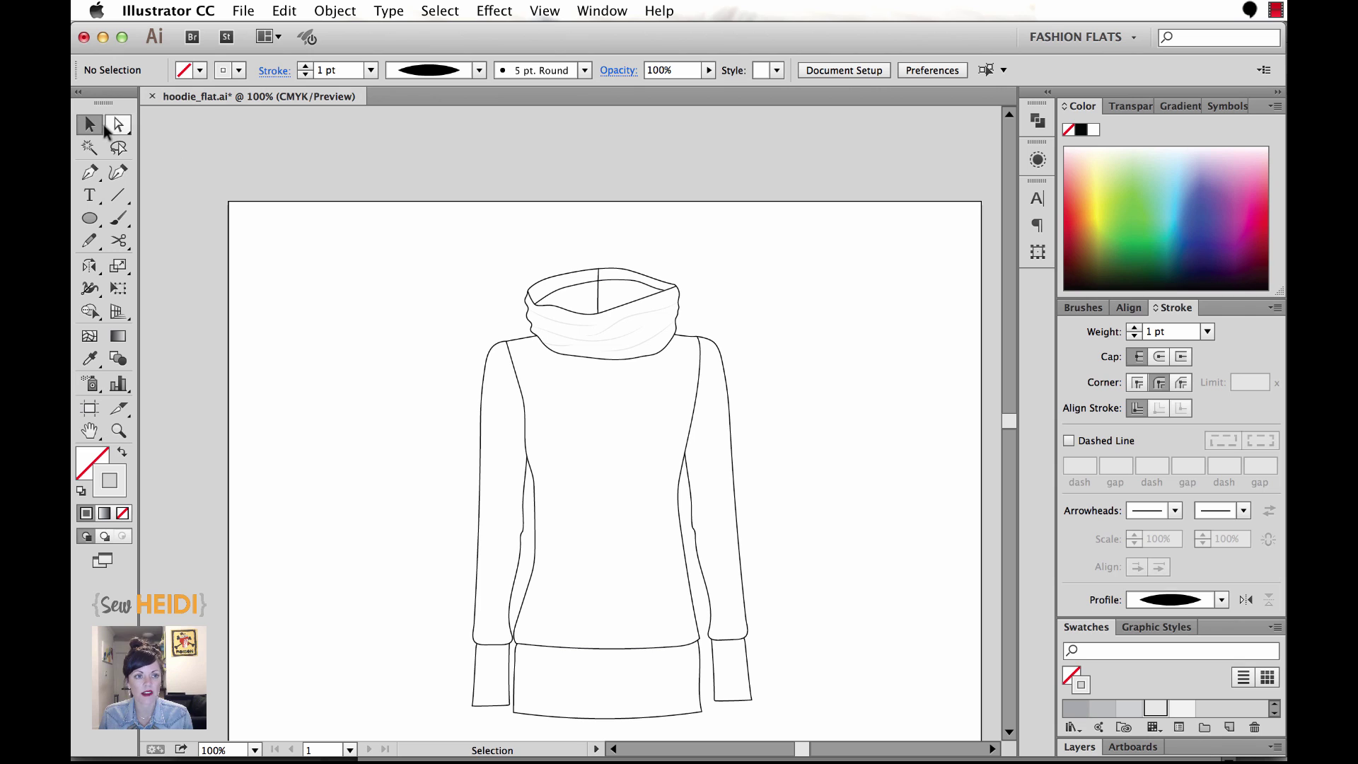
left_click_drag(428, 257, 798, 690)
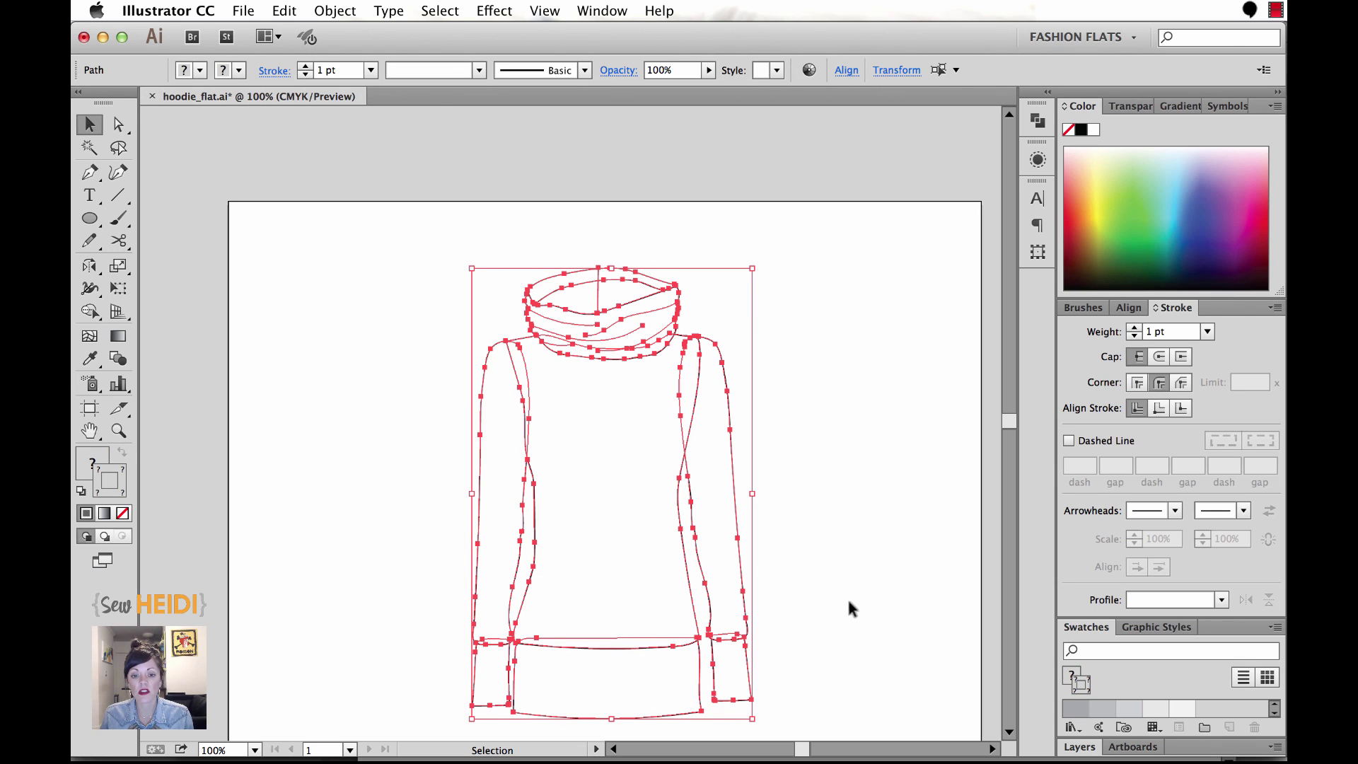
Inspect the right sleeve, hood outlines and a collar fold line, then marquee-select the entire hoodie.
left_click(860, 577)
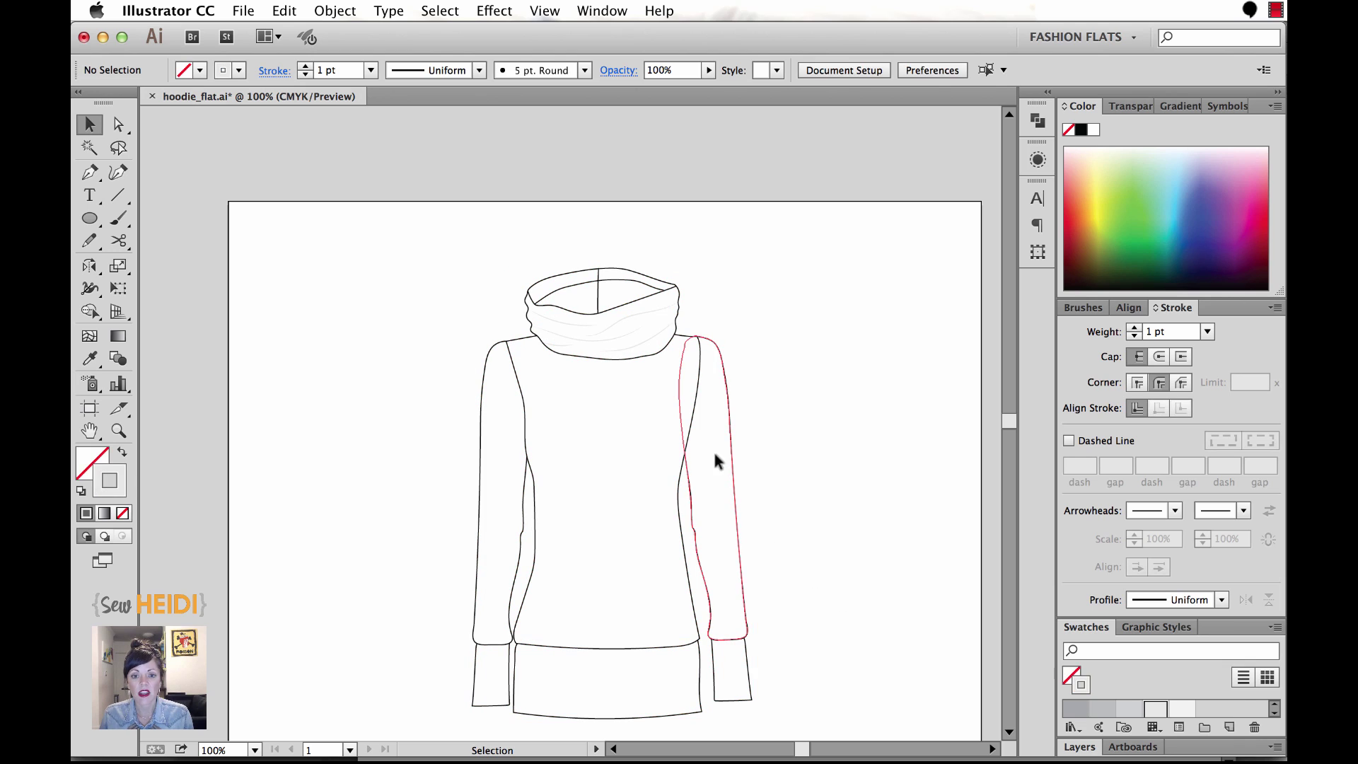
left_click(720, 432)
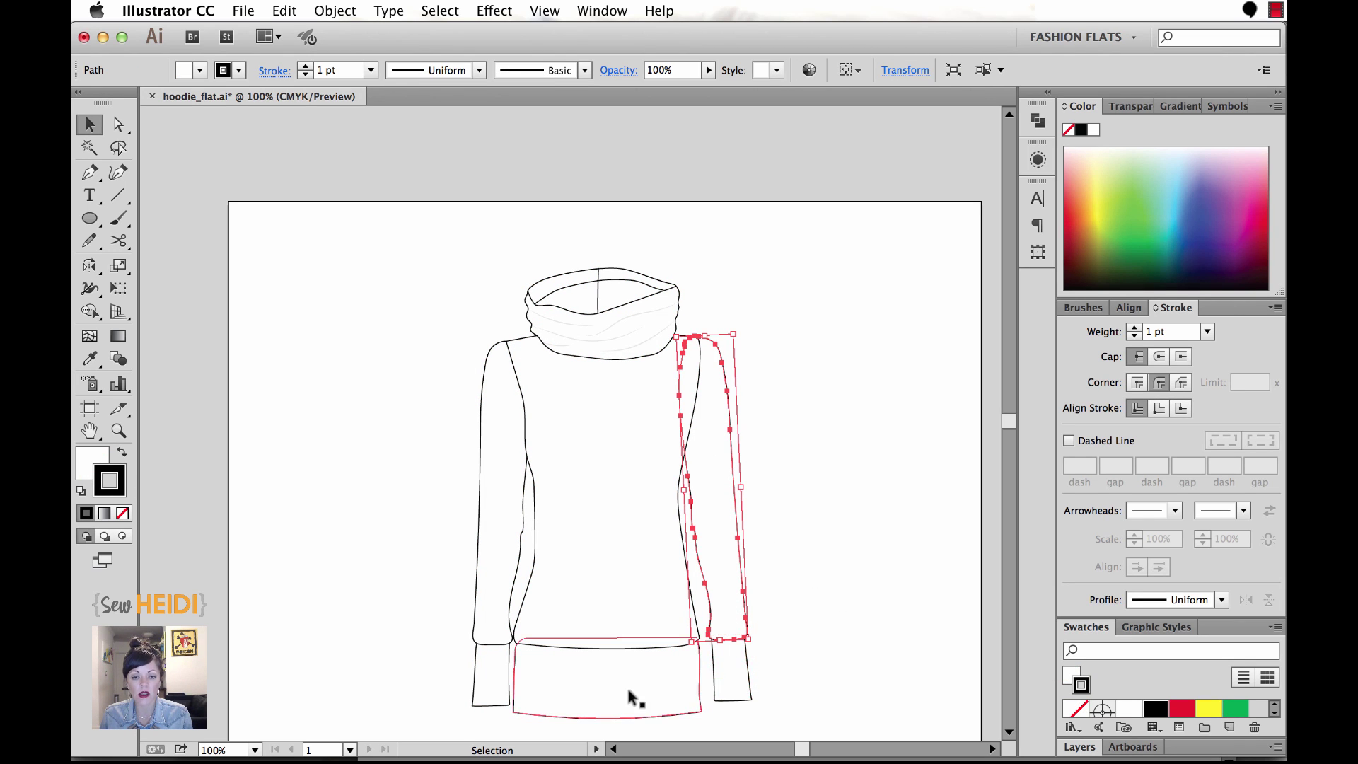
left_click(628, 290)
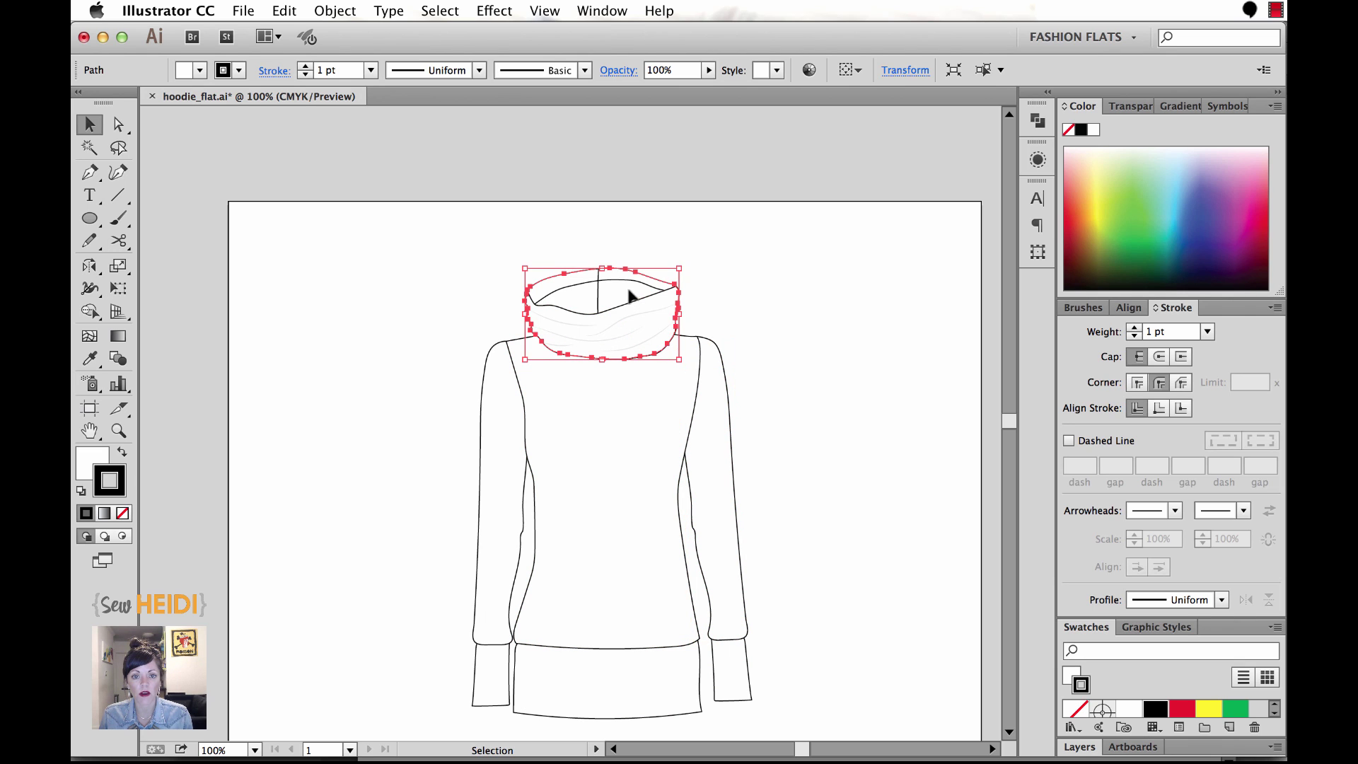
left_click(681, 289)
left_click(622, 278)
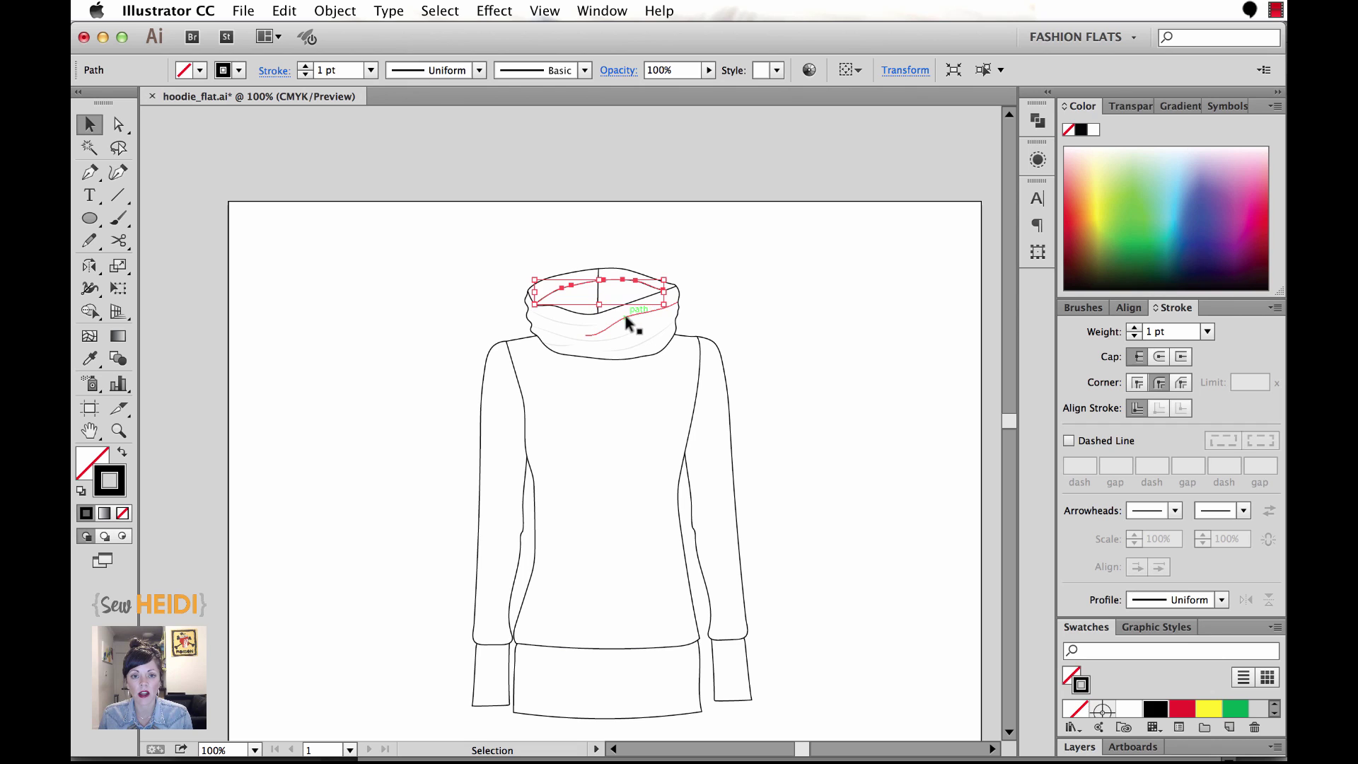
left_click(625, 316)
left_click(486, 258)
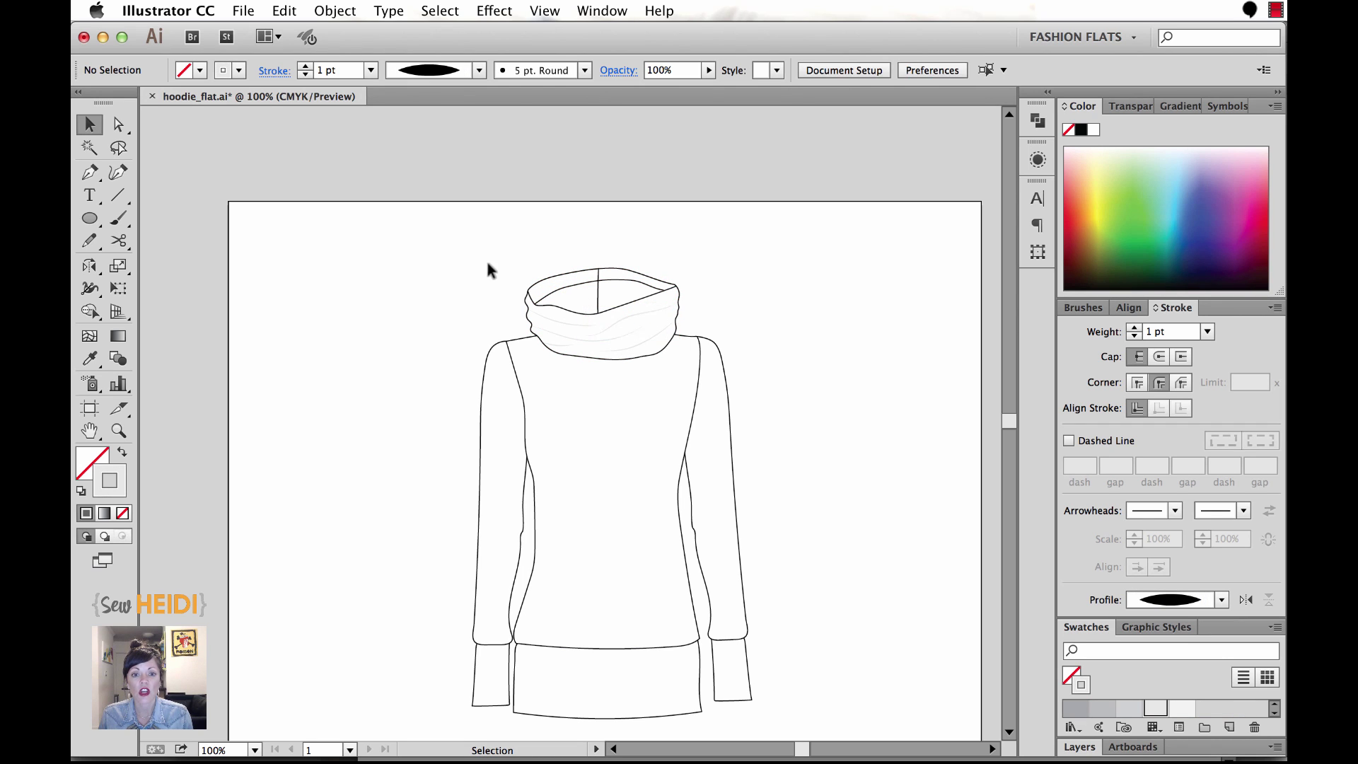
left_click(550, 282)
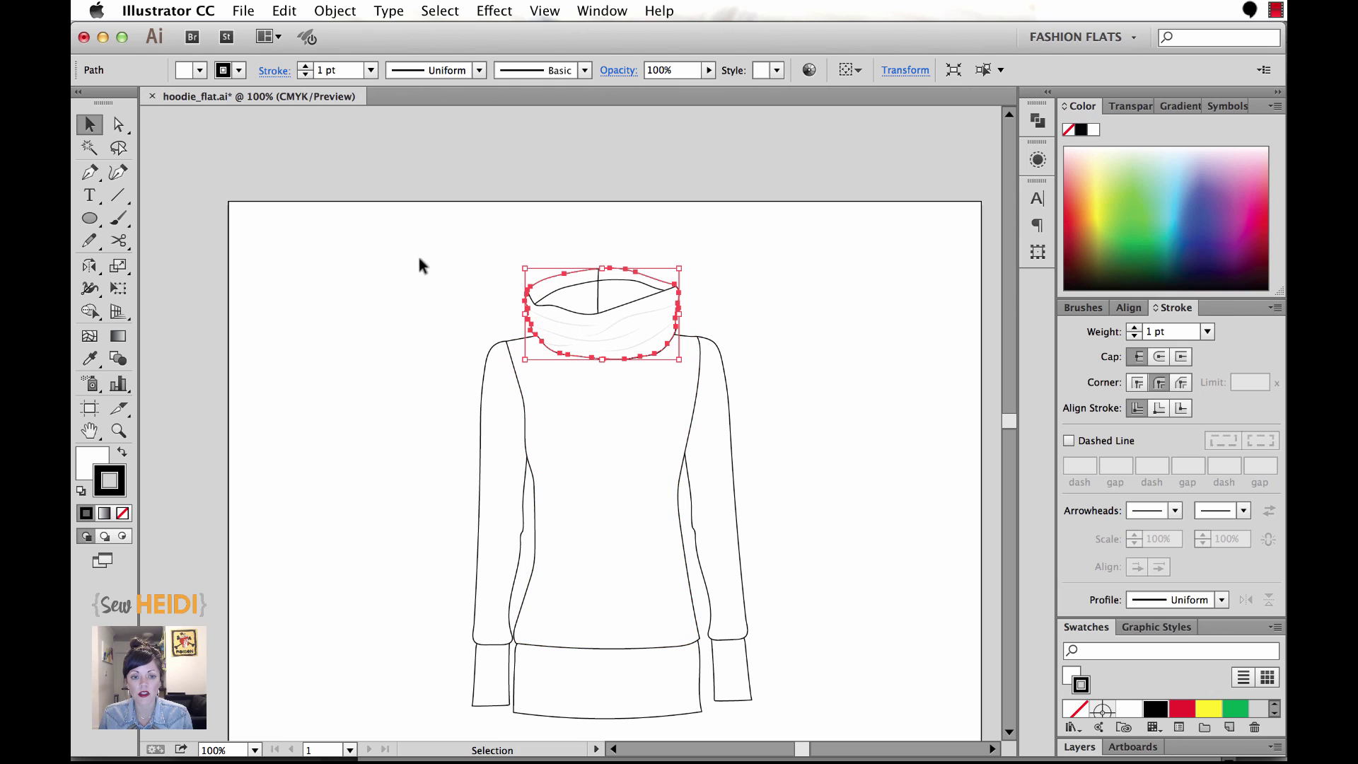
left_click_drag(409, 241, 819, 713)
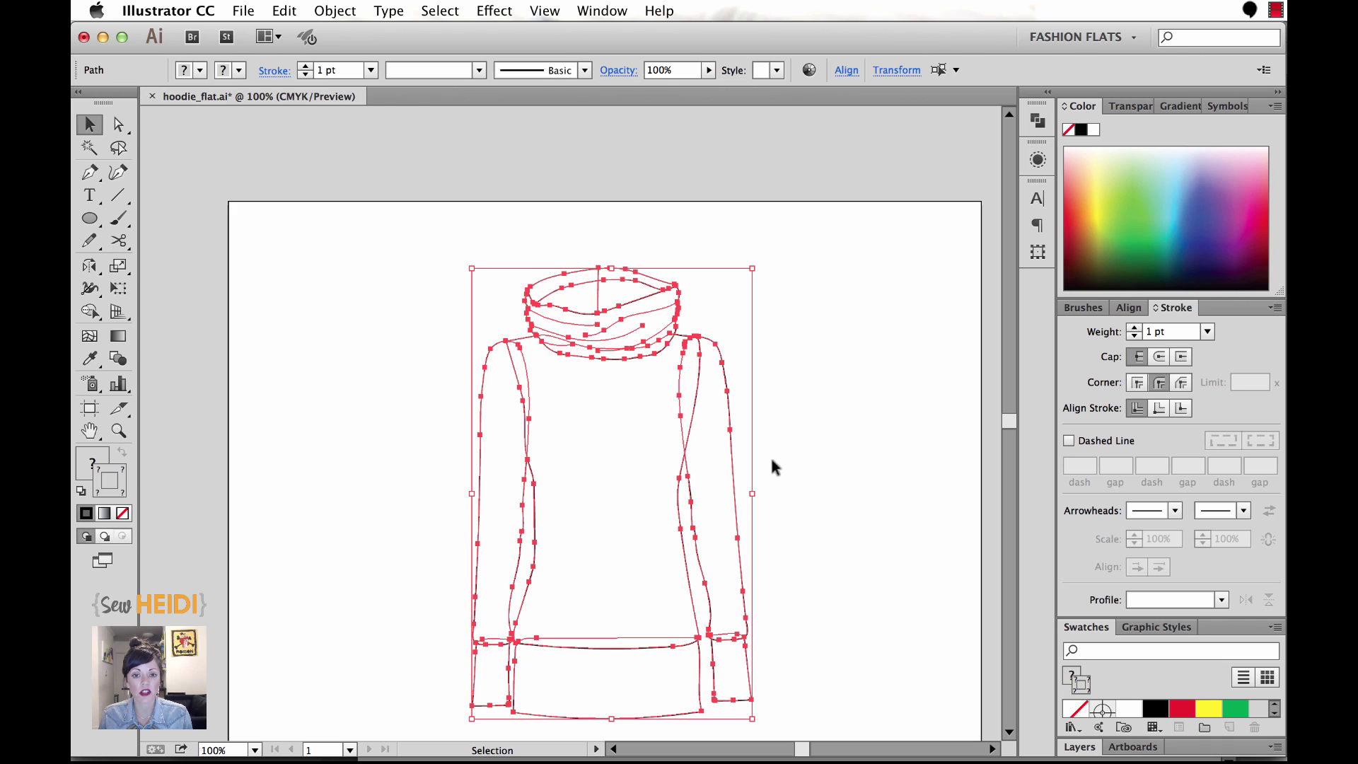
Group all the selected hoodie paths with Object > Group.
left_click(336, 10)
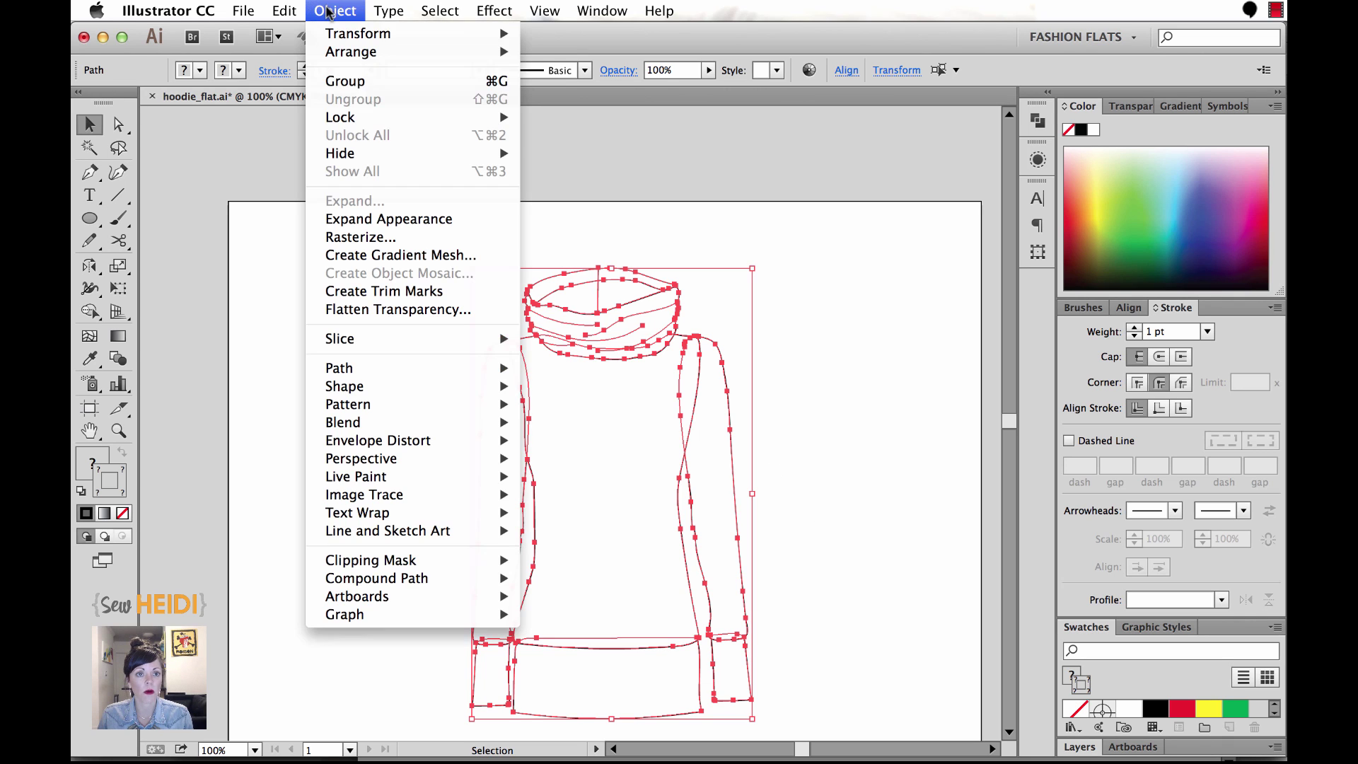
left_click(340, 78)
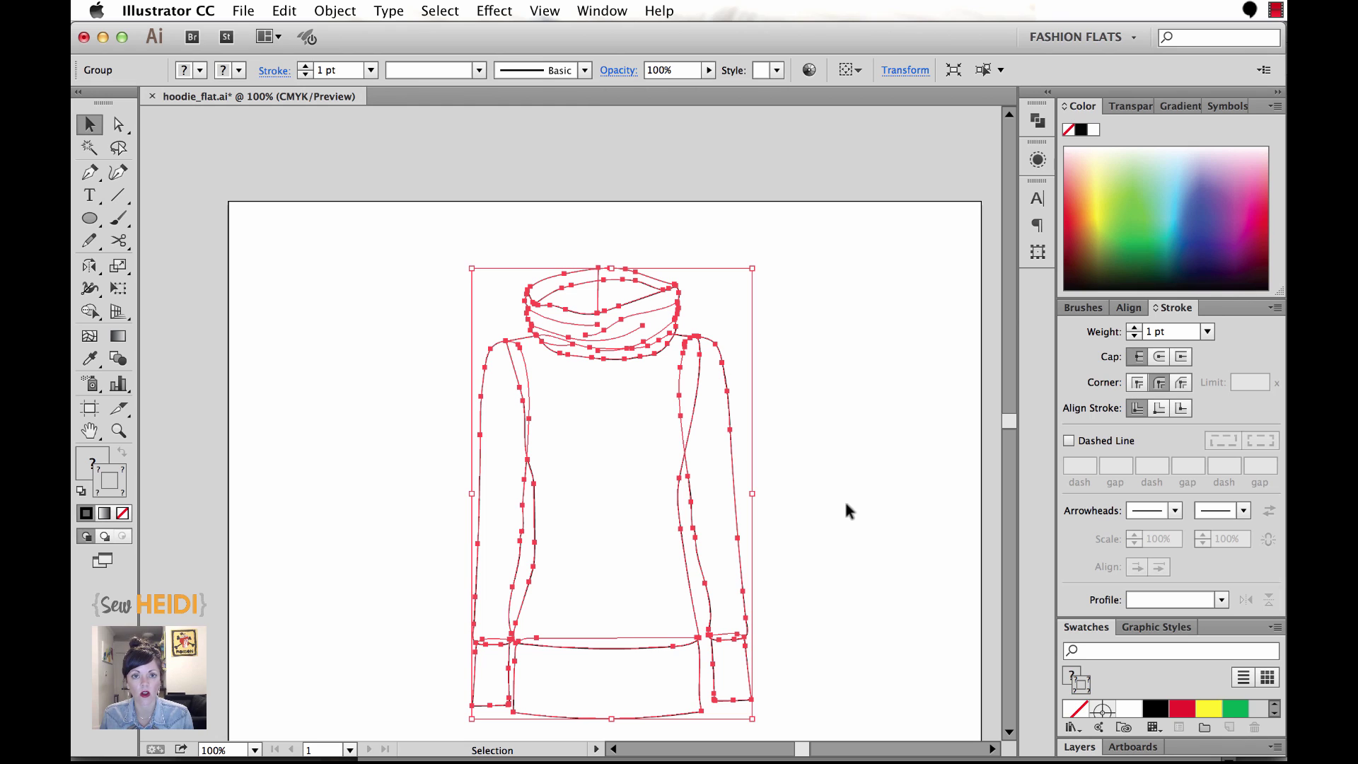
Add a new 4 pt black stroke to the whole hoodie group from the Appearance panel.
left_click(599, 10)
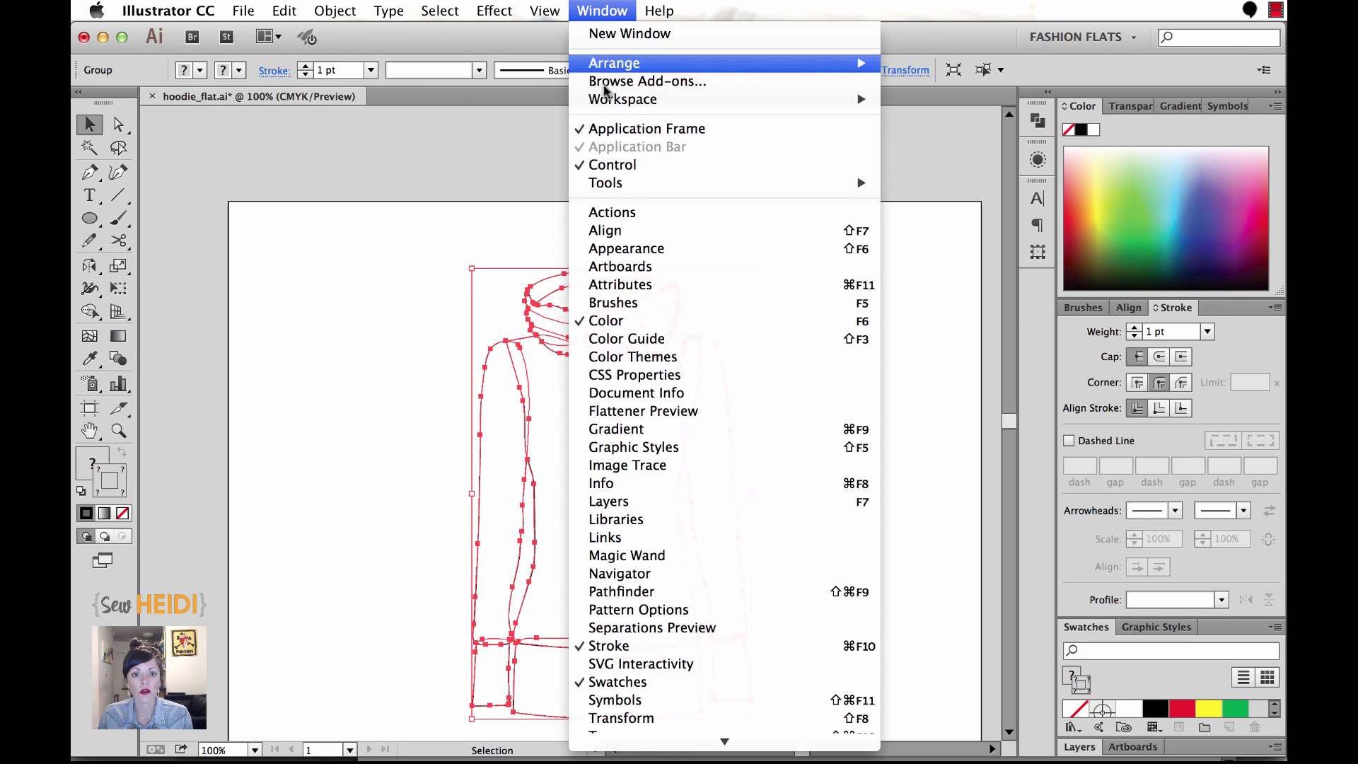
left_click(627, 249)
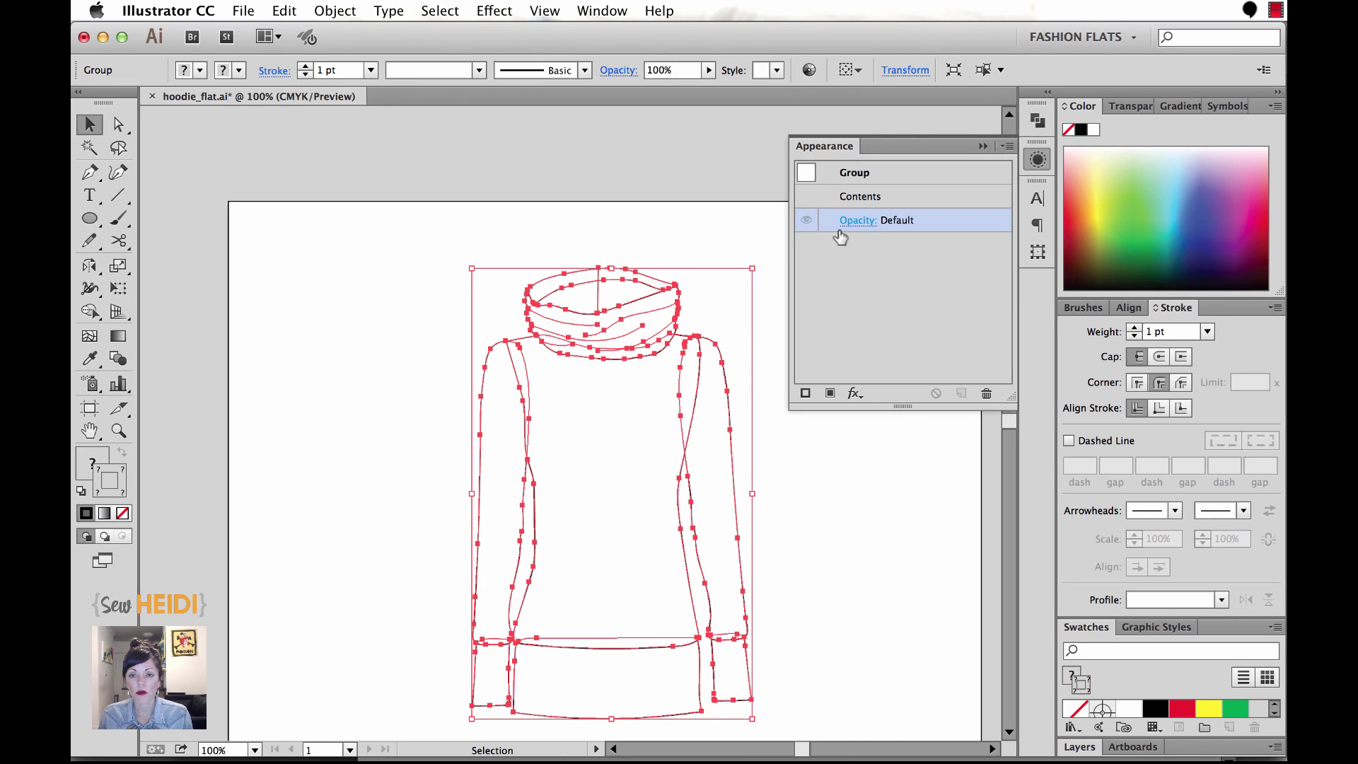
left_click(1007, 146)
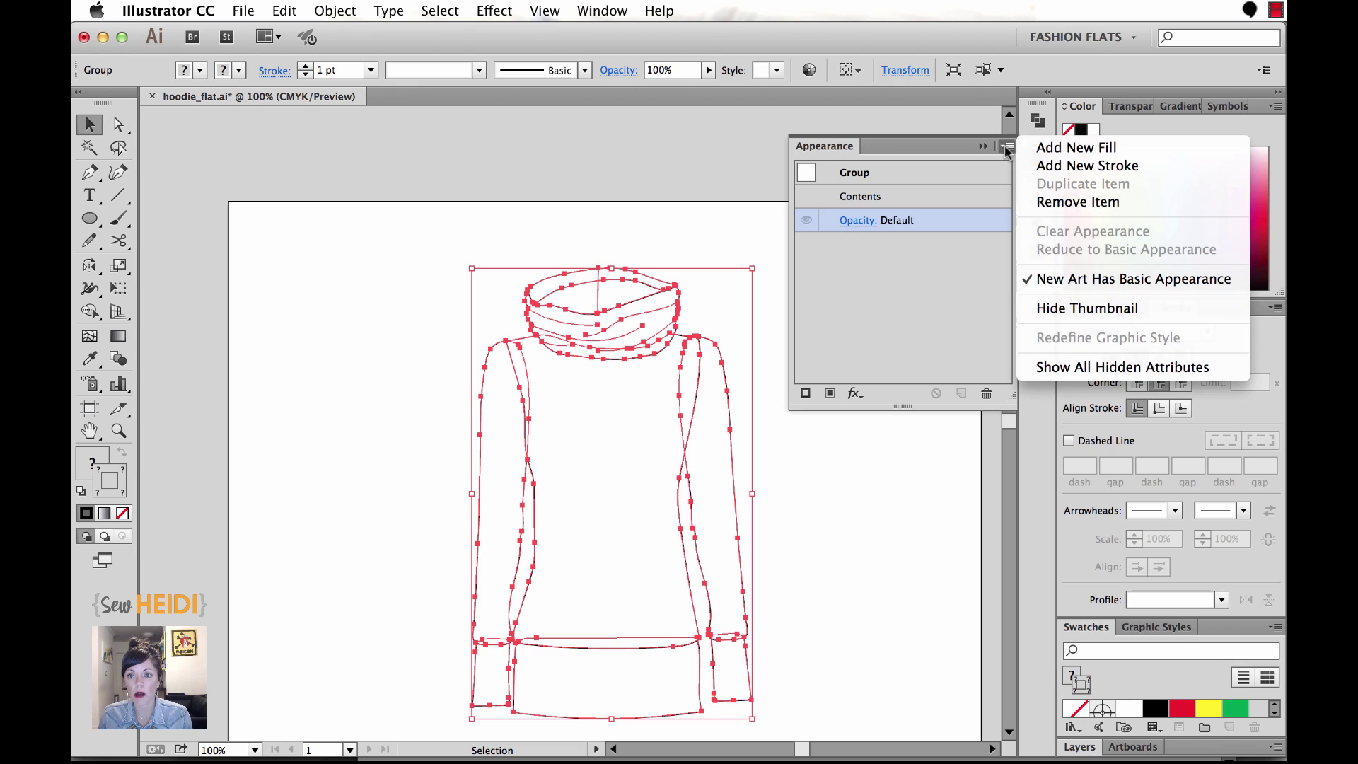
left_click(1070, 170)
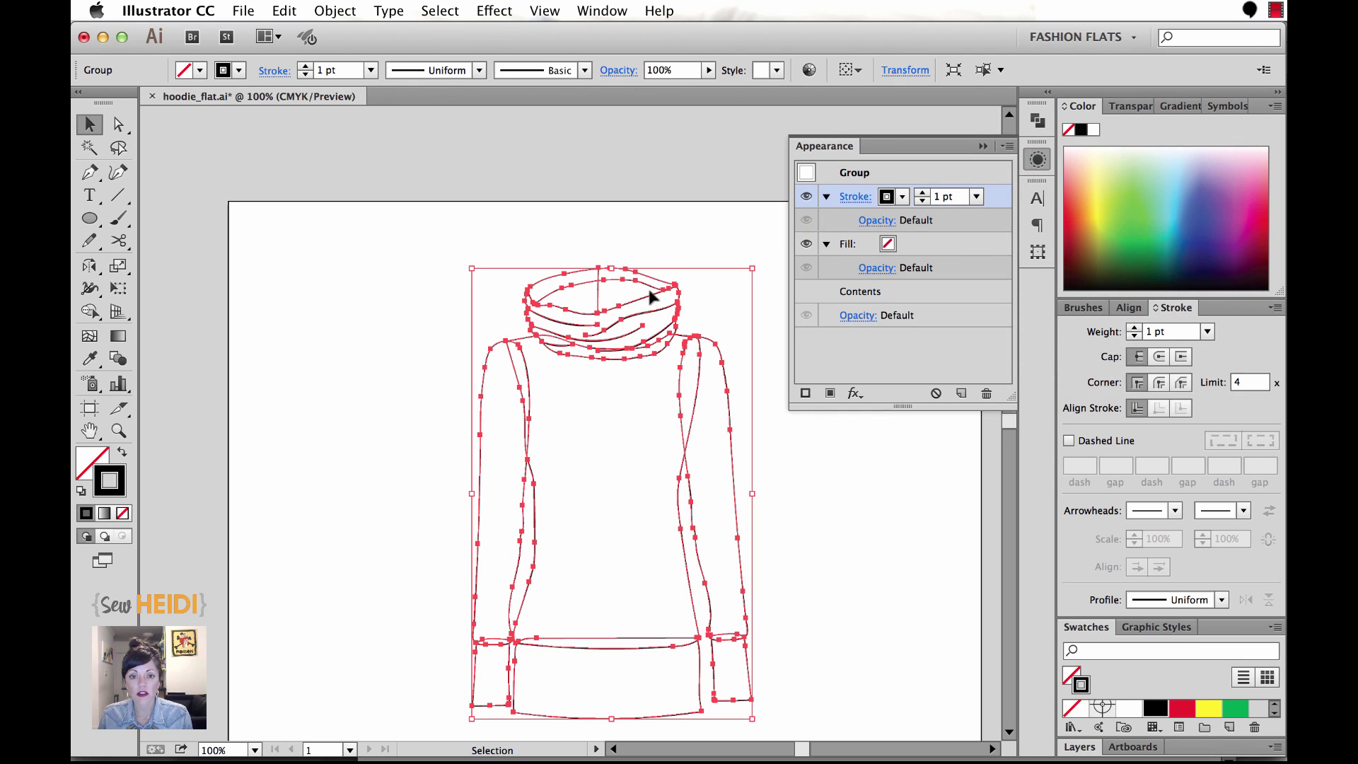
left_click(948, 197)
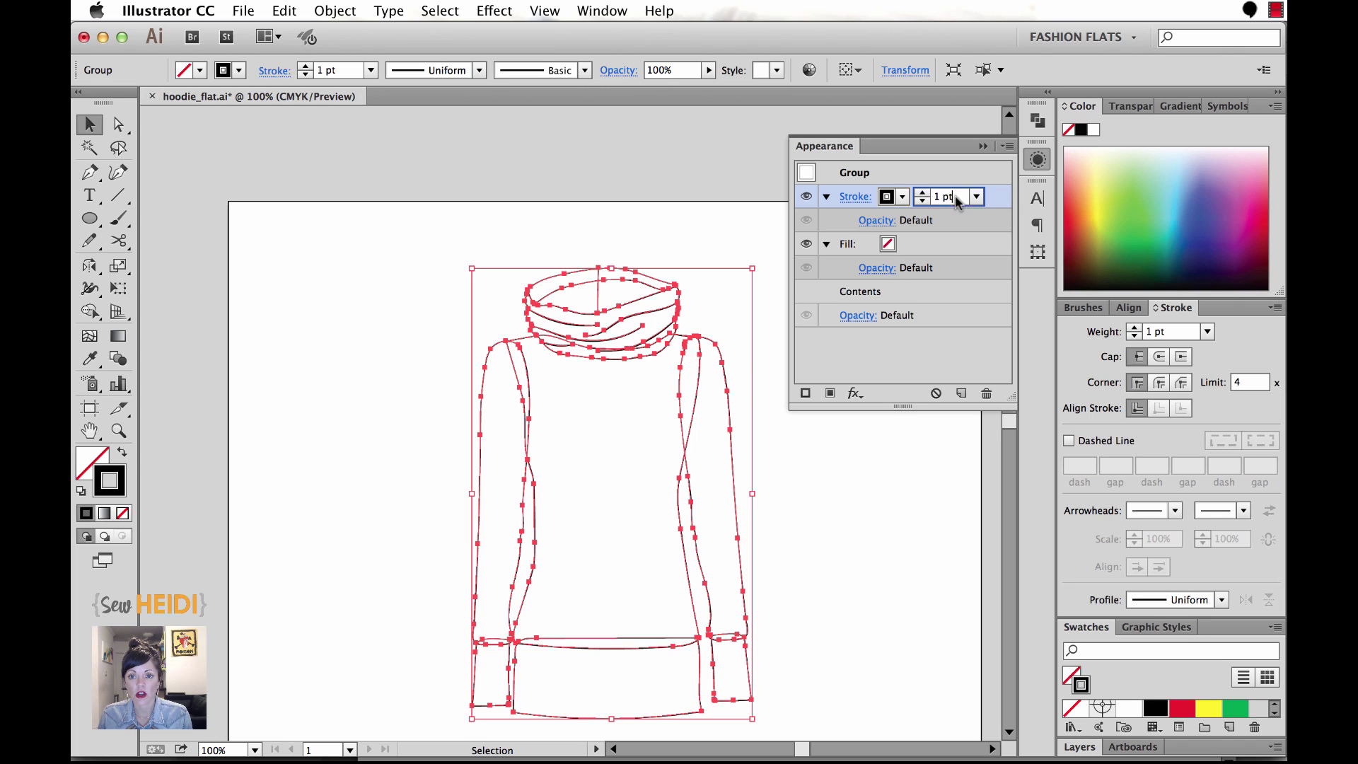
type("2")
key("Return")
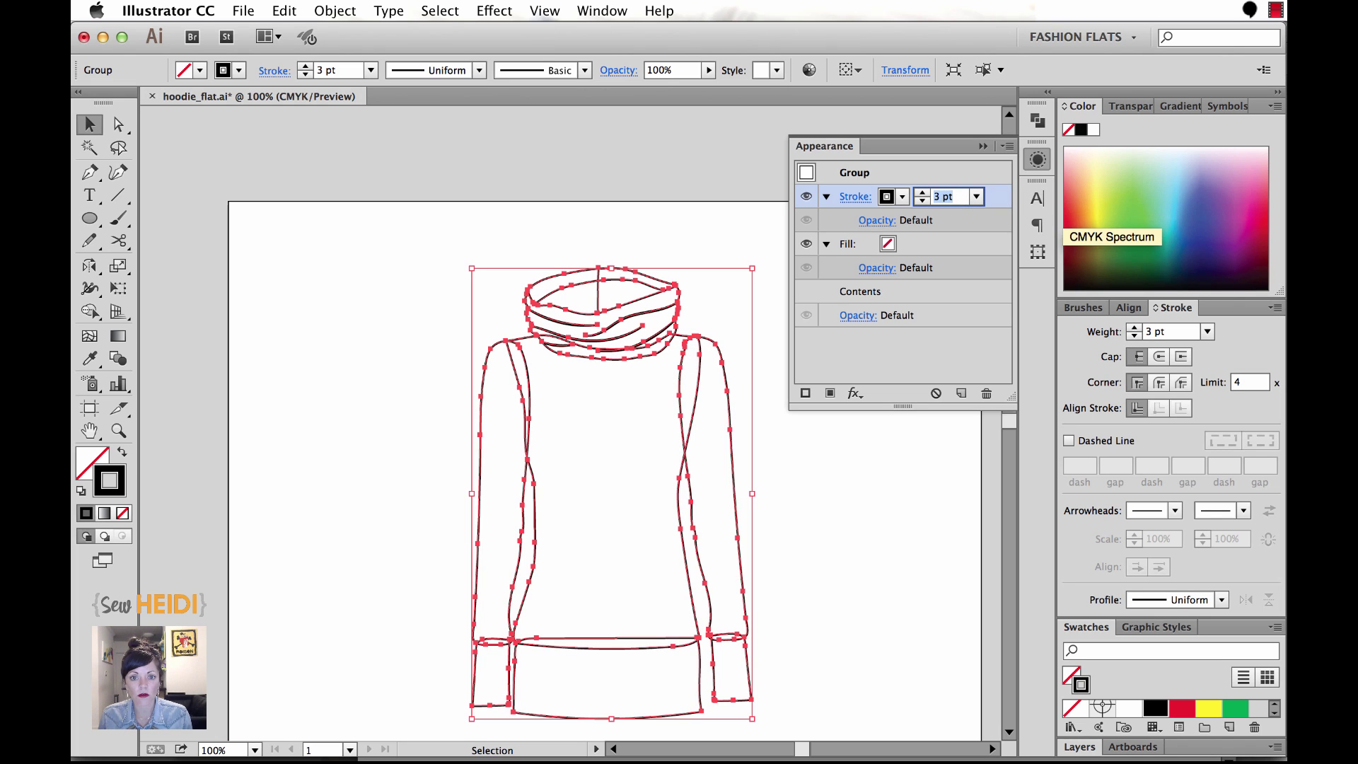
key("Up")
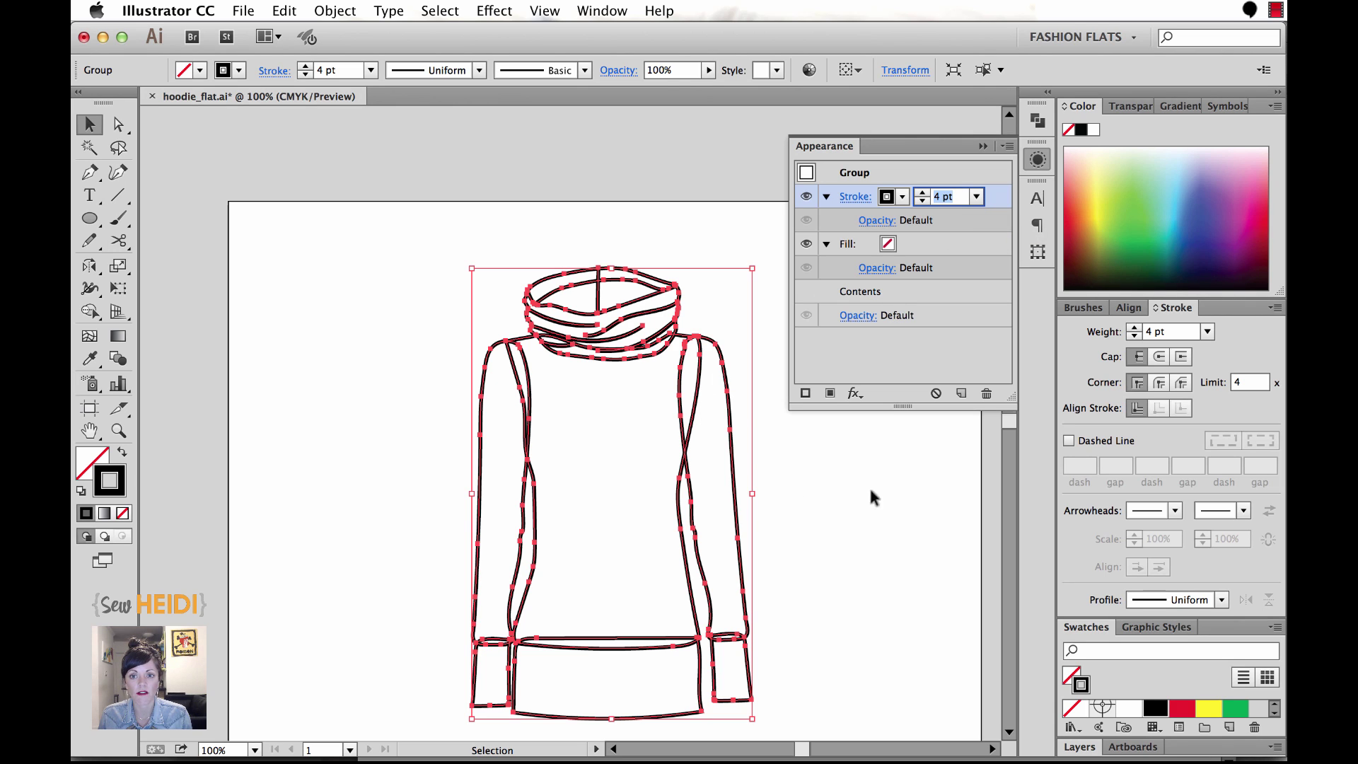
left_click(876, 581)
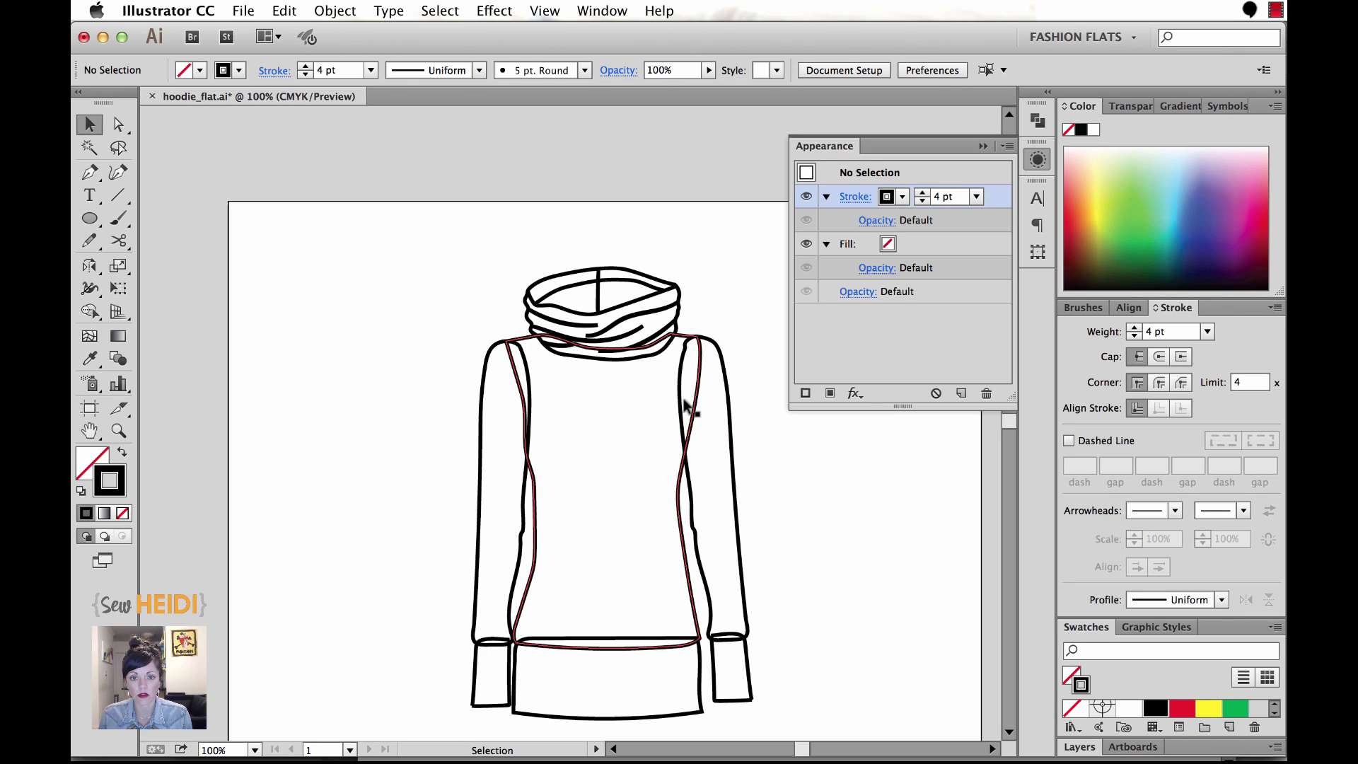
left_click(682, 377)
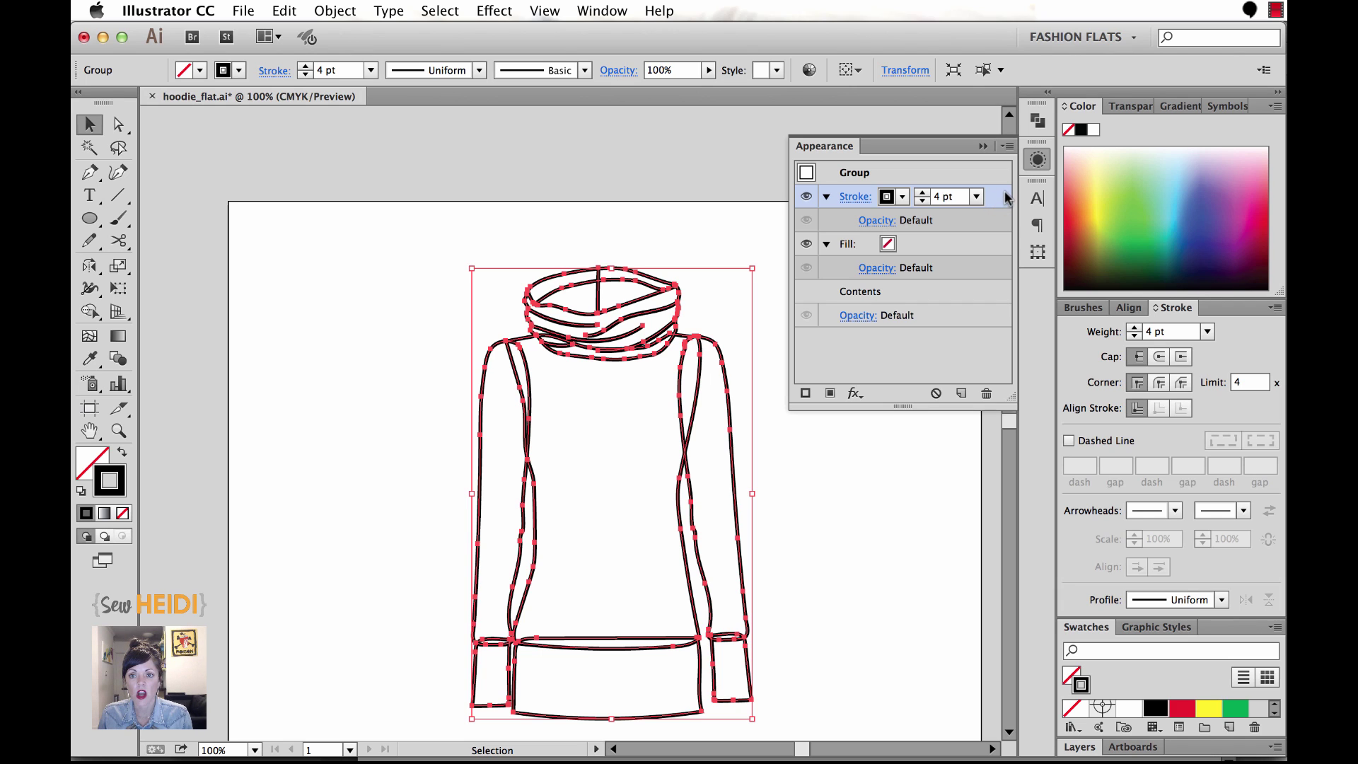
Move the group's 4 pt Stroke below Contents so only the outer silhouette is thick.
left_click_drag(1000, 201, 964, 305)
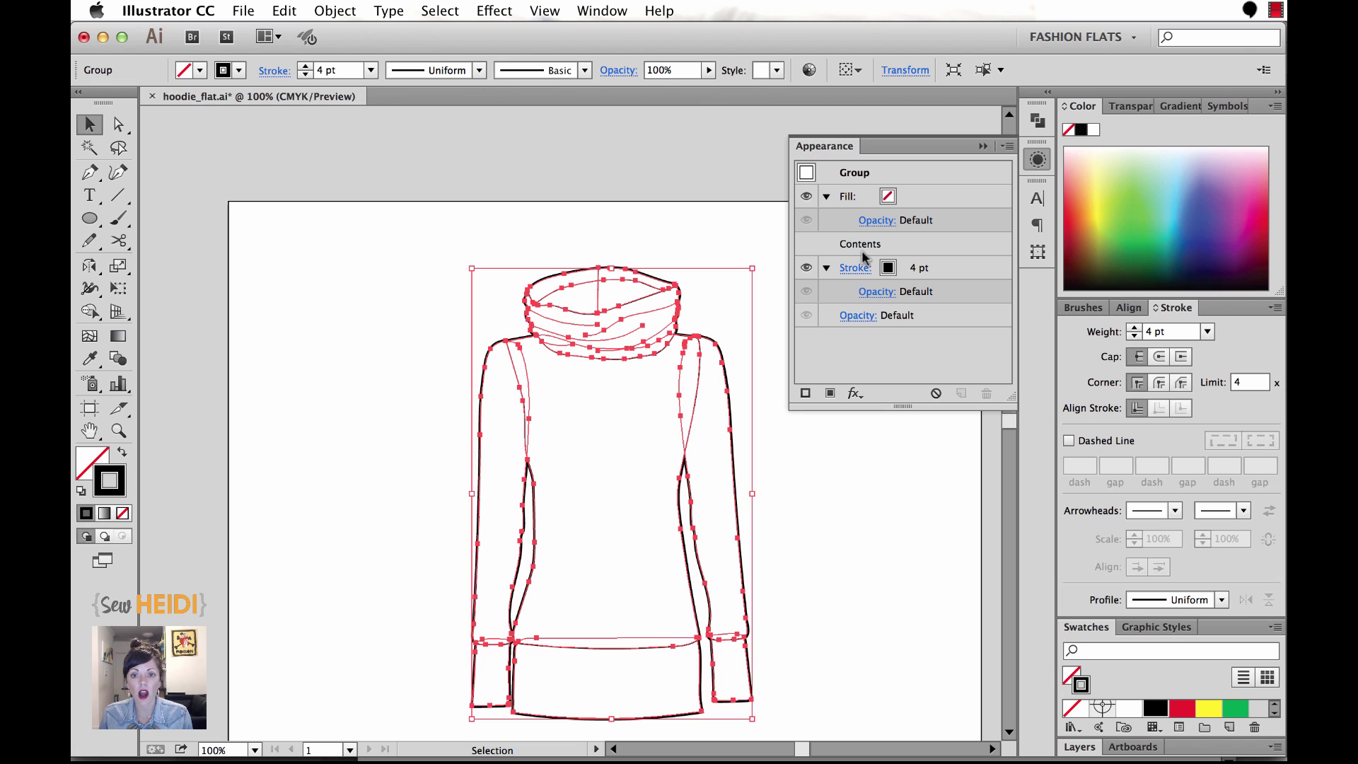
left_click(768, 545)
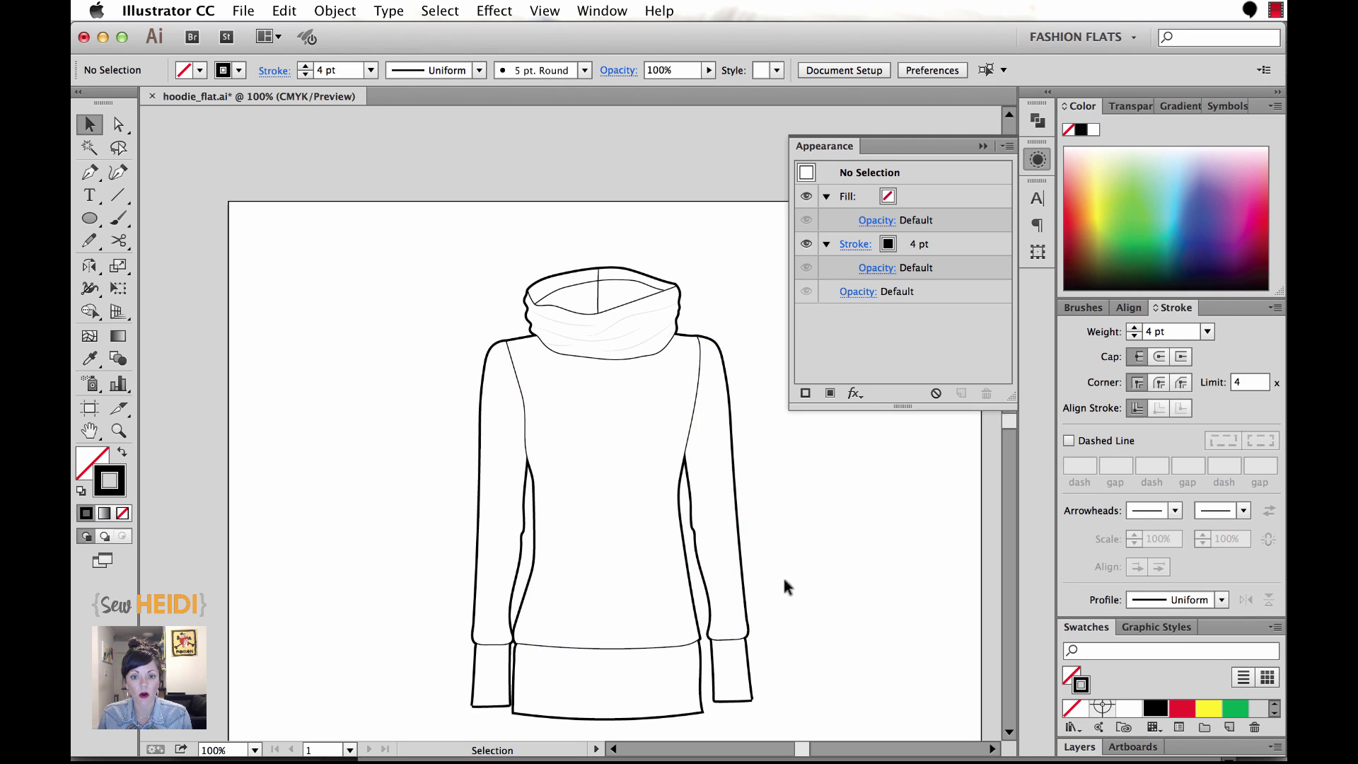
Increase the hoodie group's outer stroke weight to 8 pt.
left_click(676, 456)
left_click(855, 267)
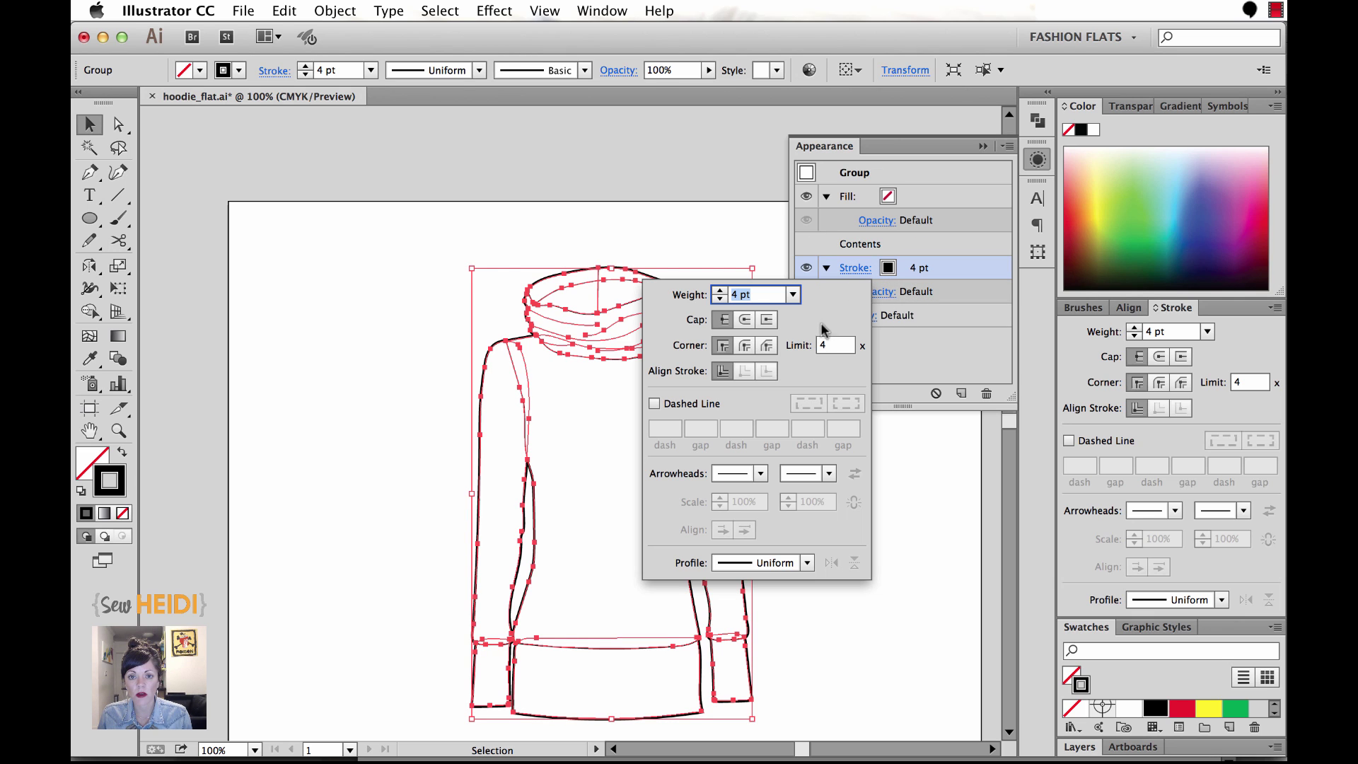
key("Up")
key("Up")
key("Up")
key("Up")
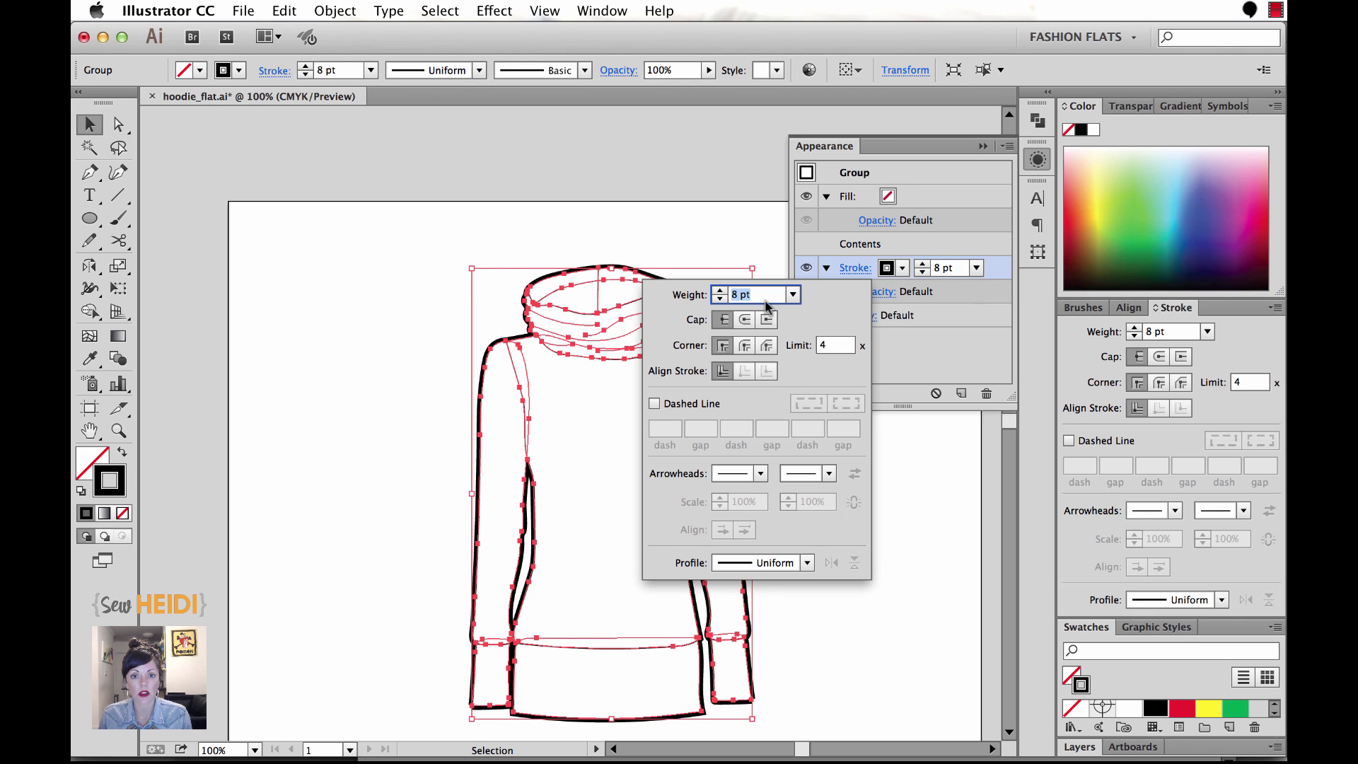
left_click(920, 508)
left_click(908, 507)
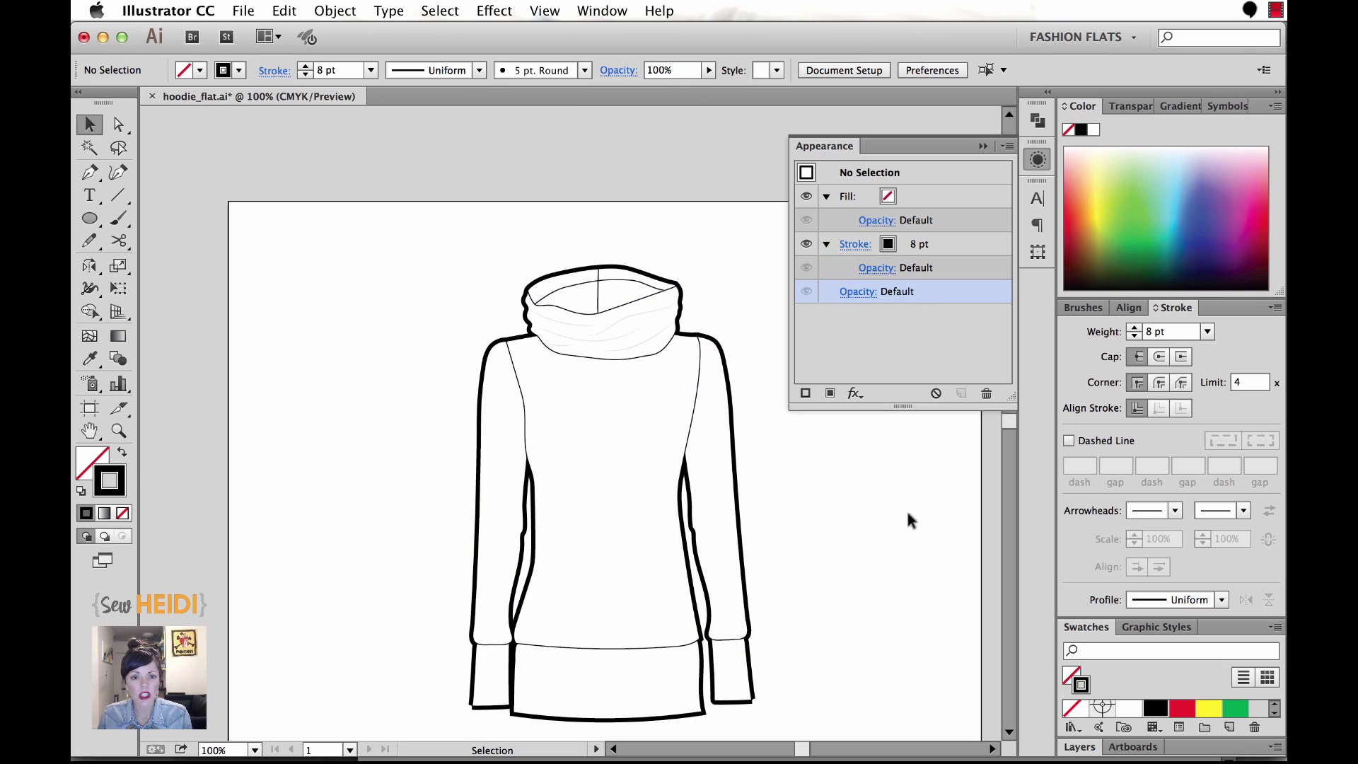
Give the 8 pt outer outline a Round Join for rounded corners.
left_click(708, 458)
left_click(855, 267)
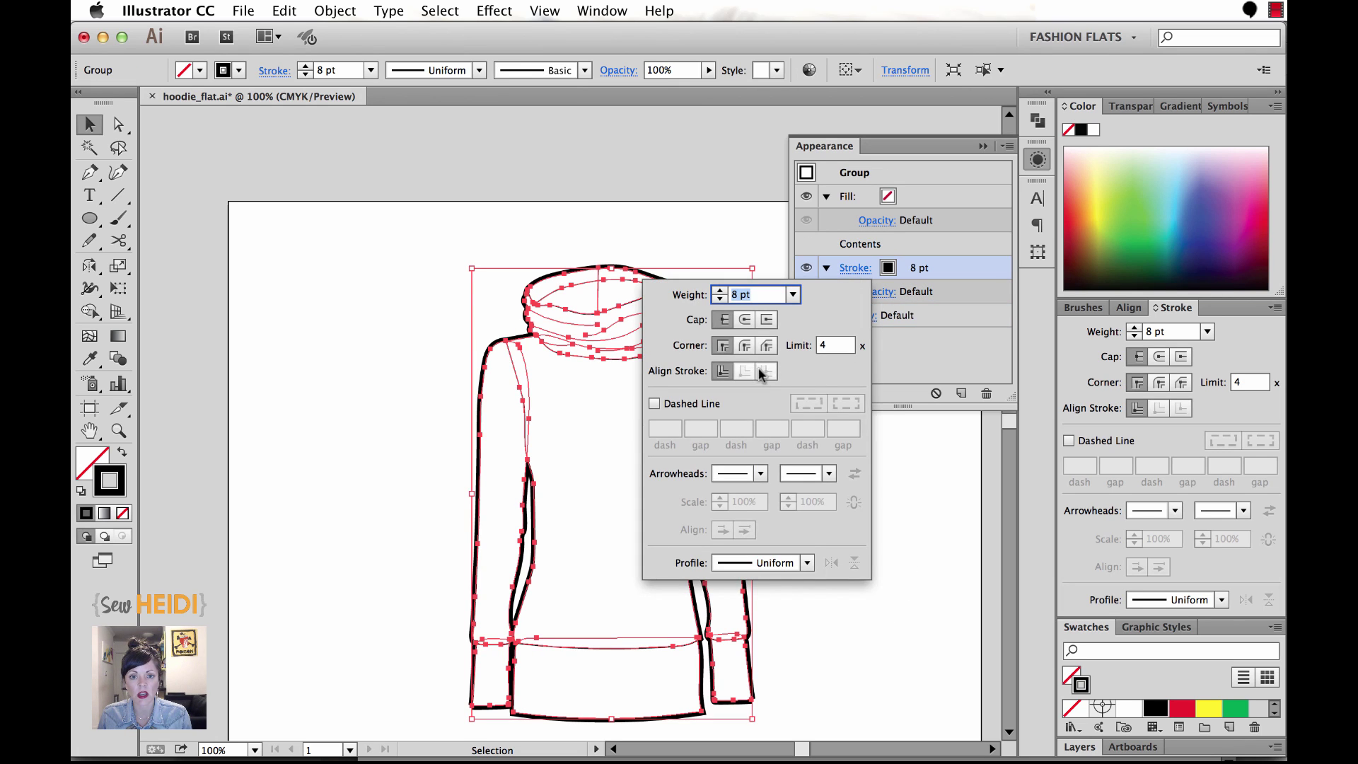
left_click(744, 347)
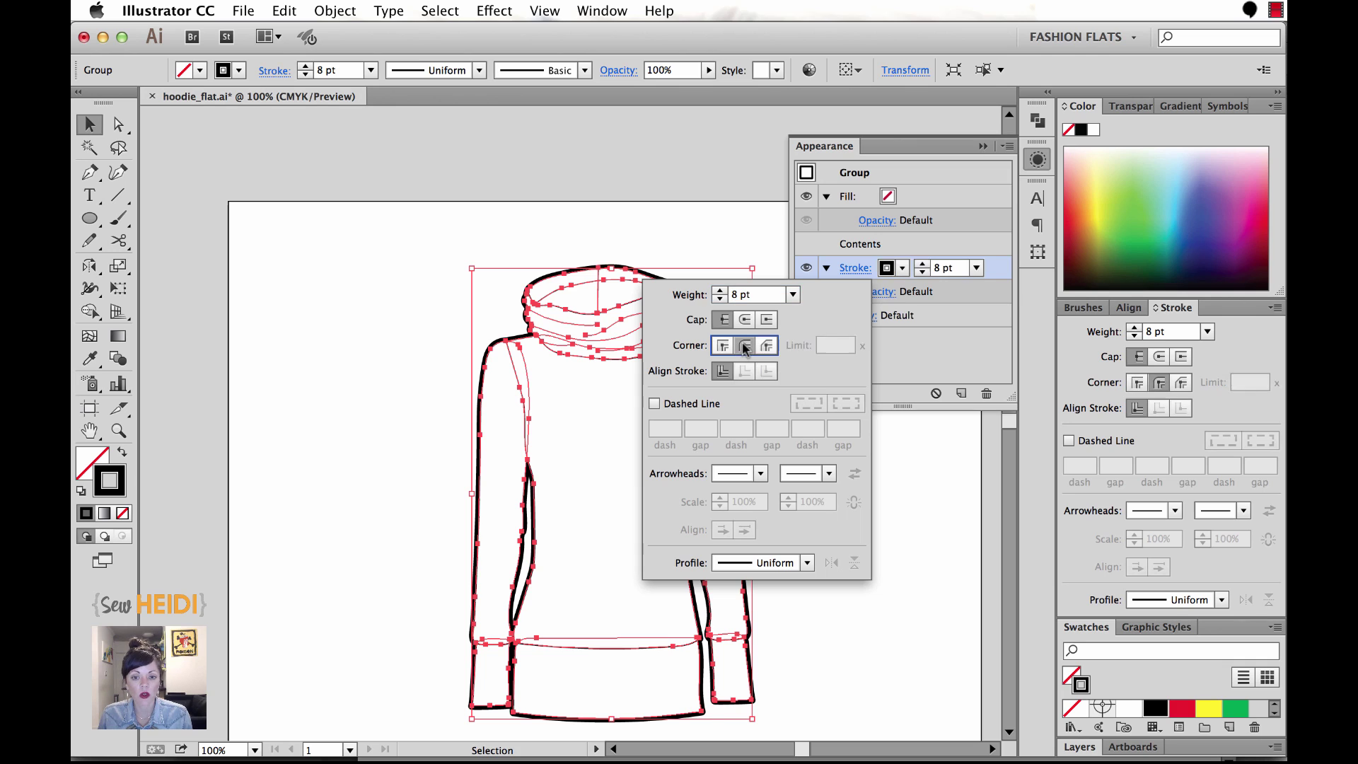
left_click(769, 697)
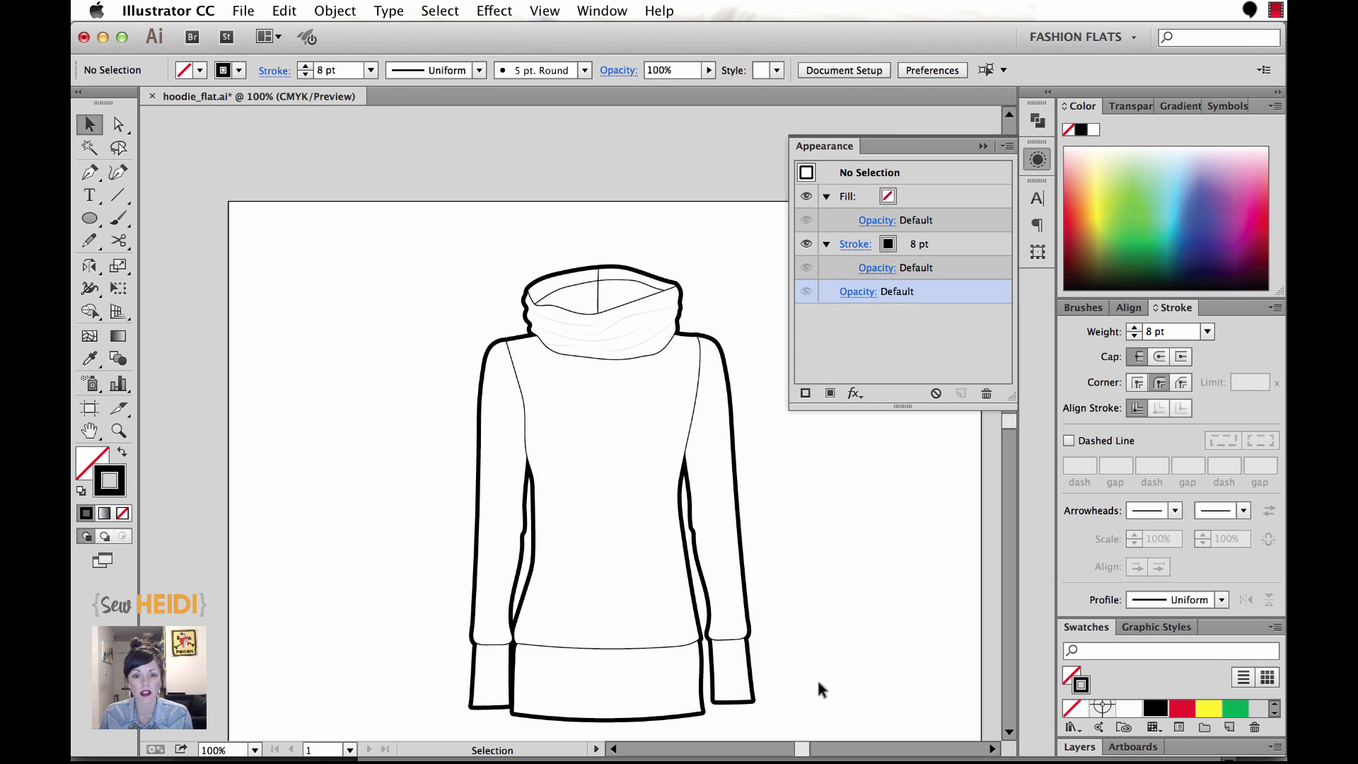
key("a")
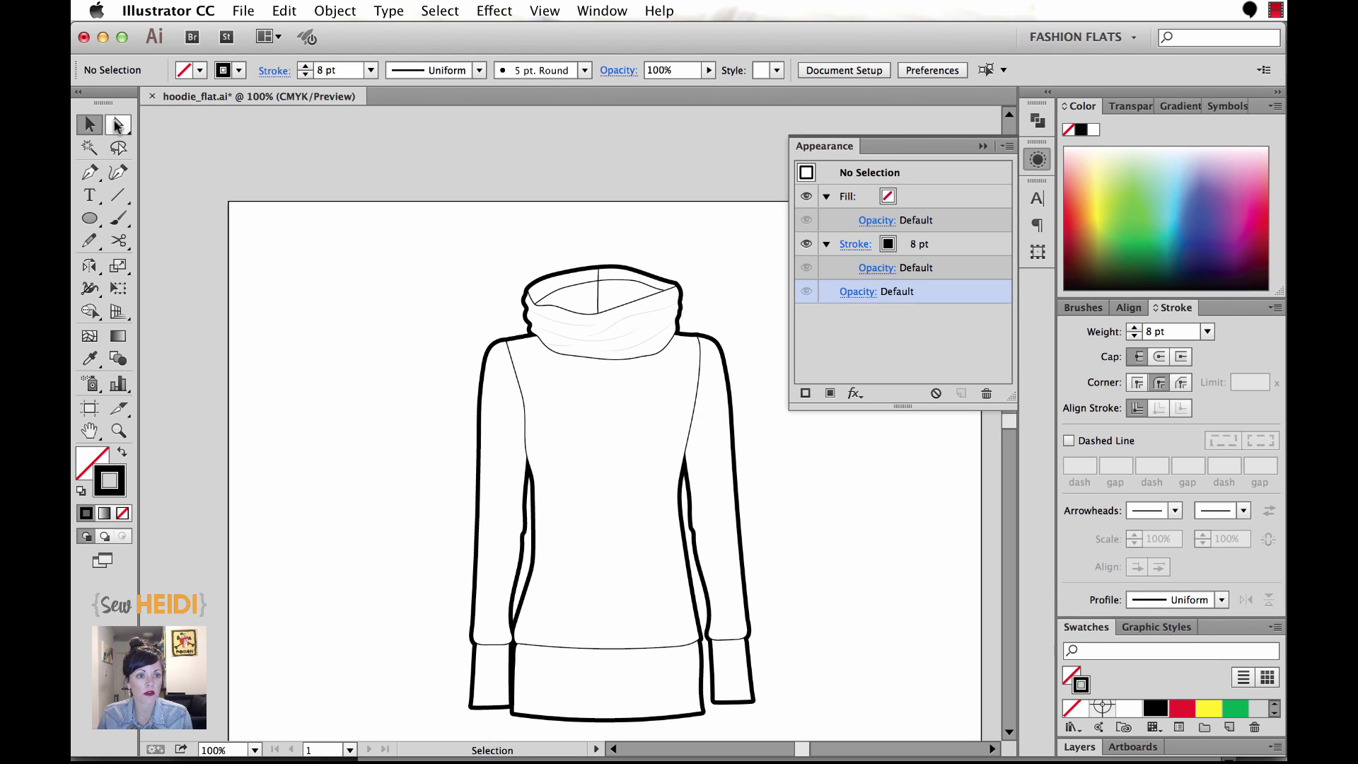
left_click(725, 515)
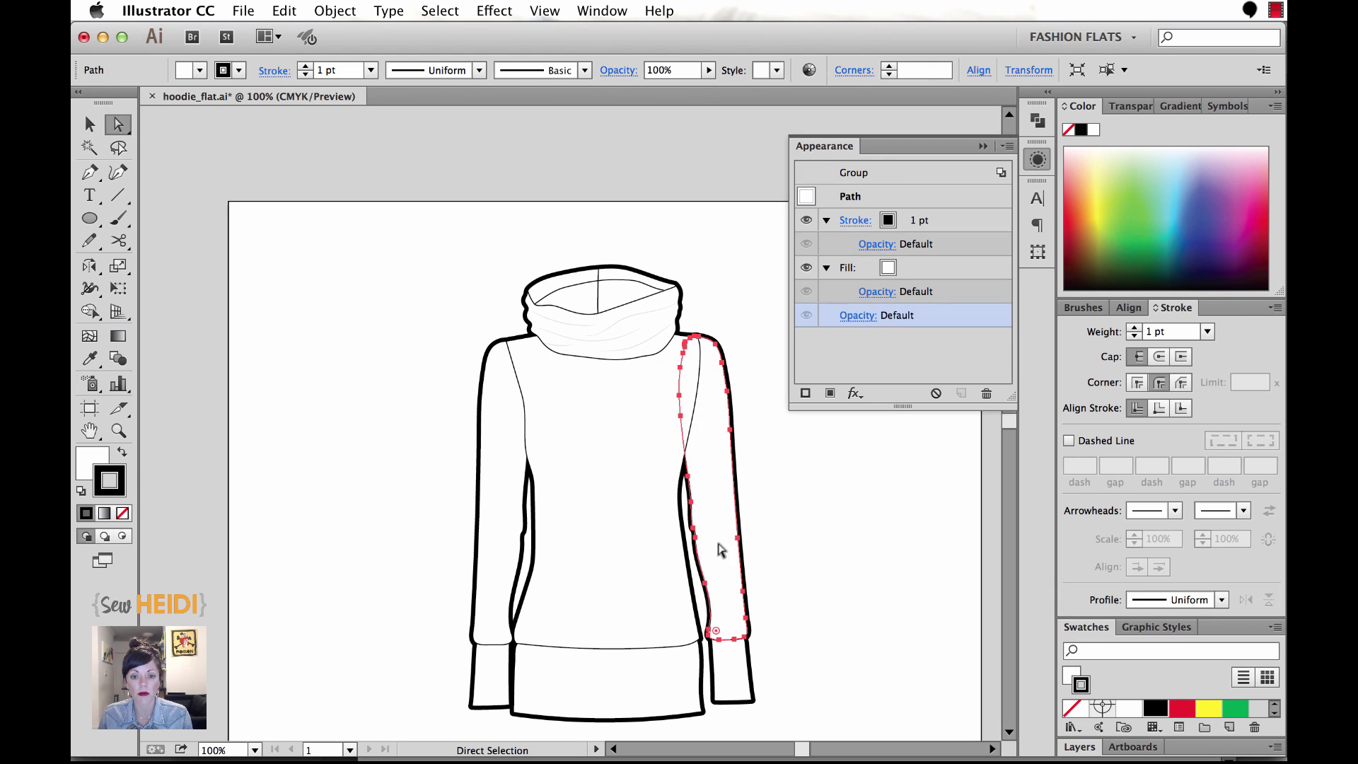
left_click(808, 543)
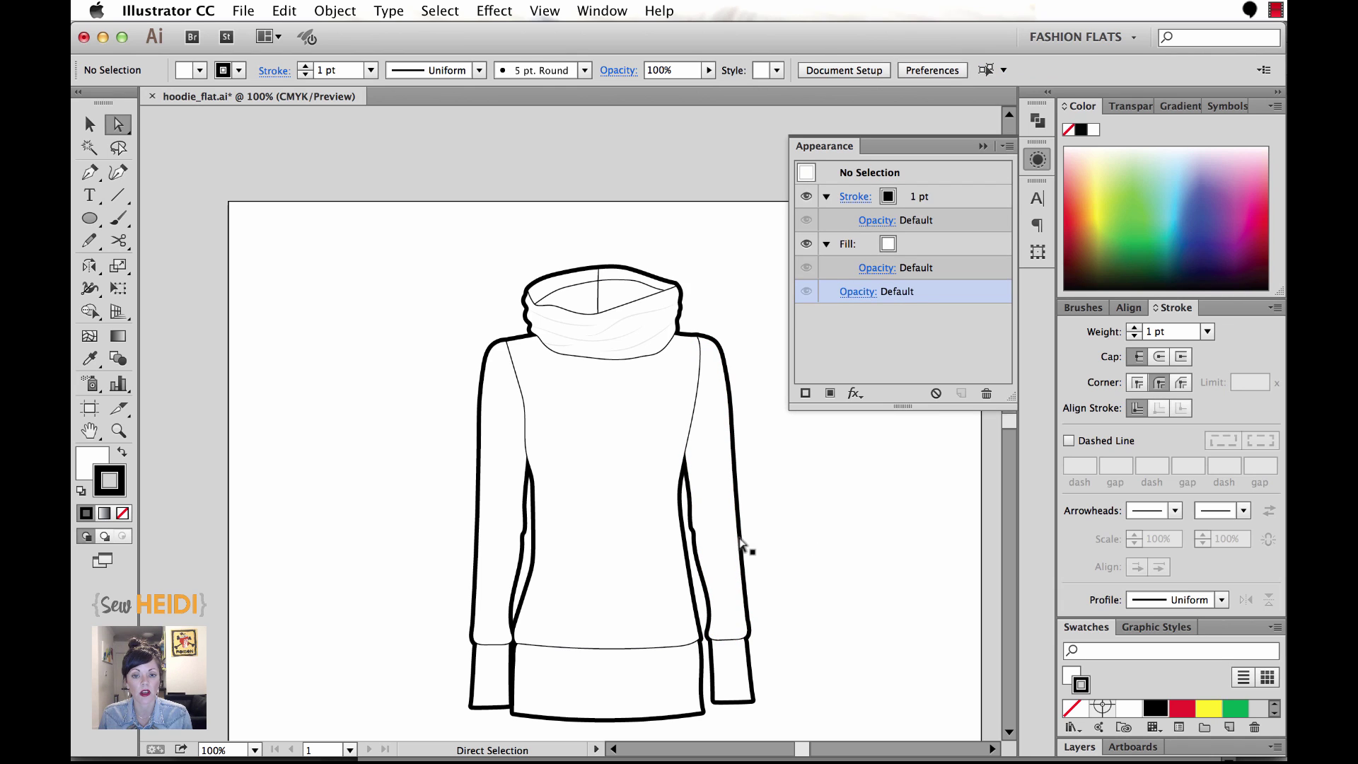
left_click(722, 469)
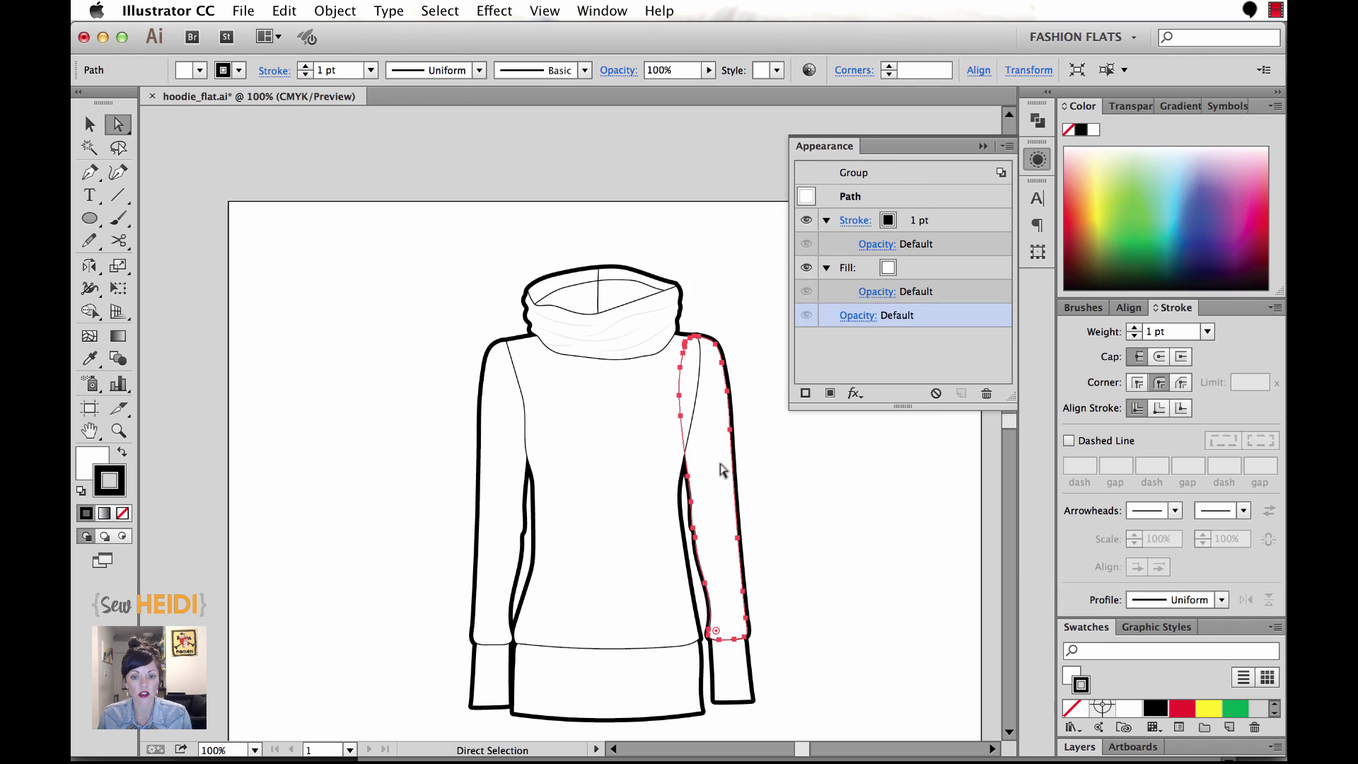
left_click(99, 461)
left_click(122, 513)
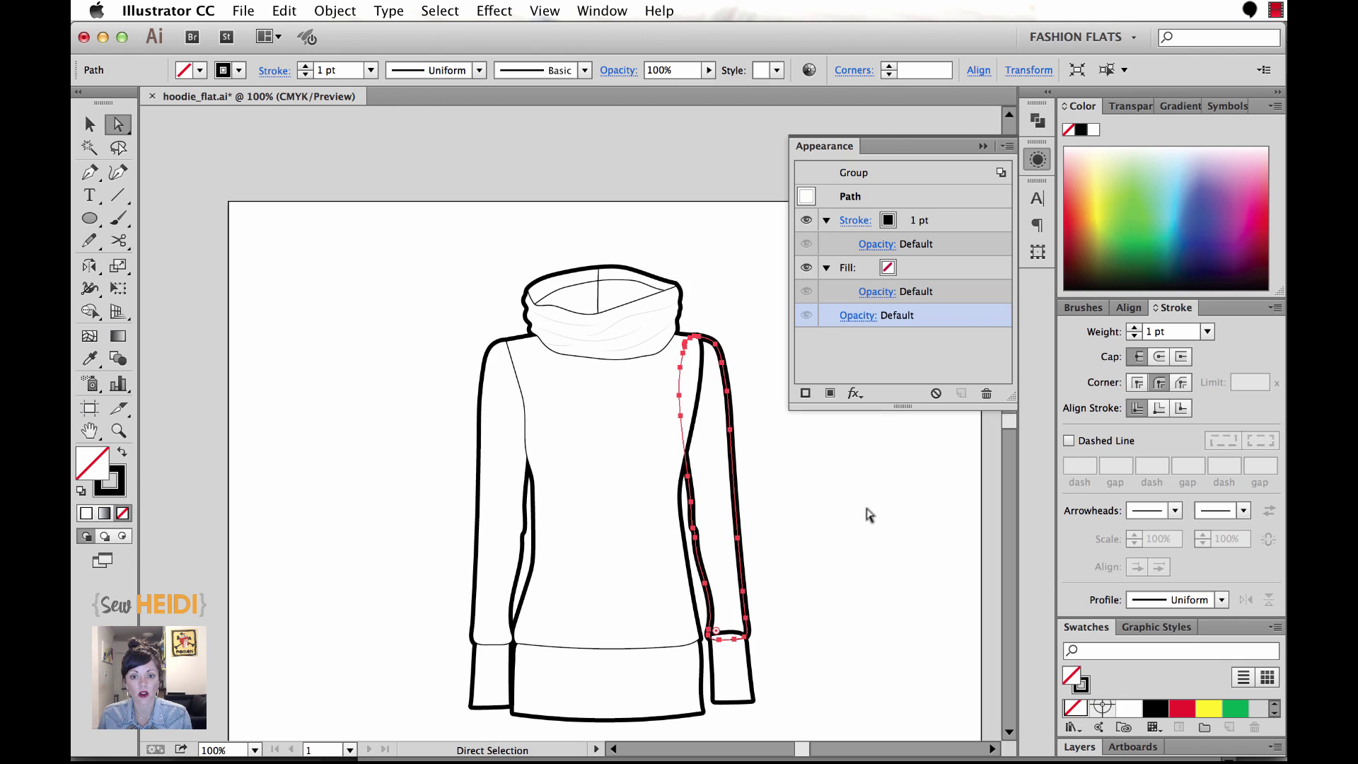
left_click(834, 415)
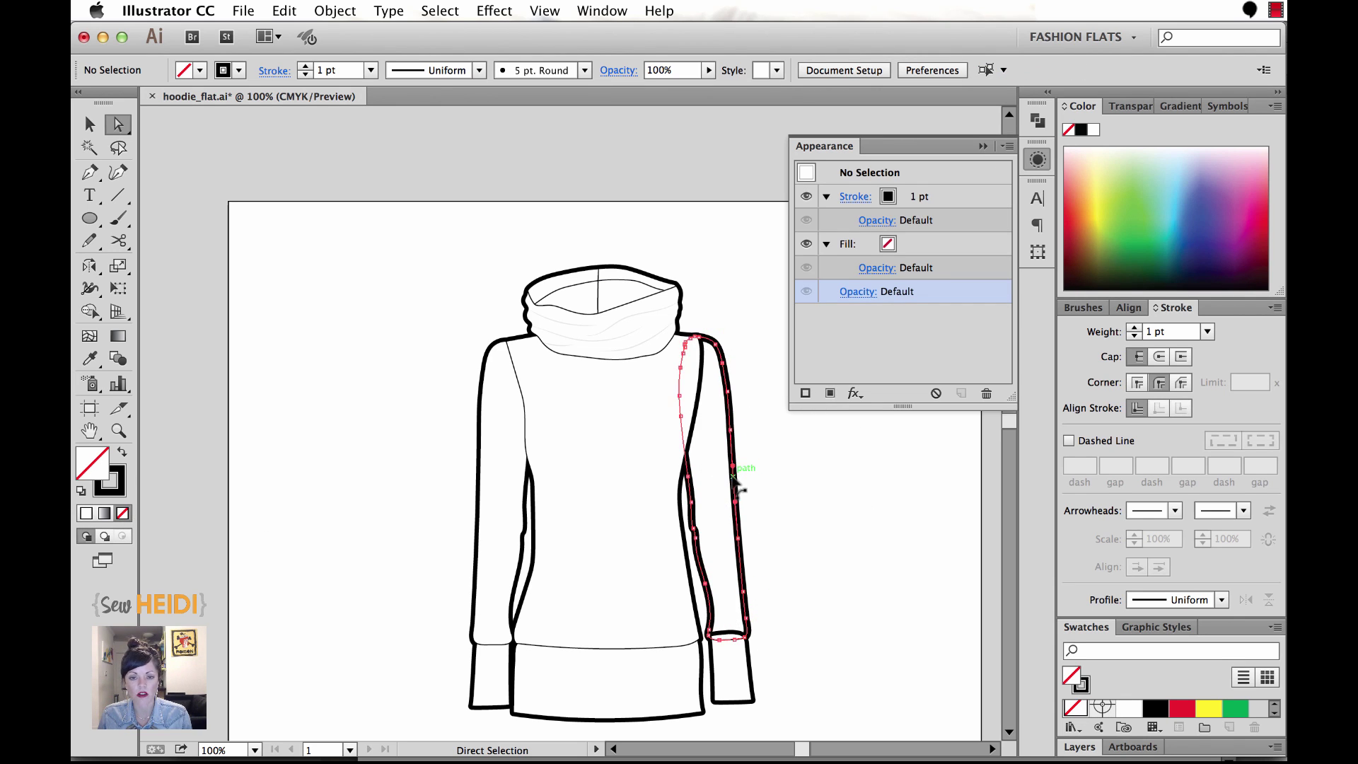
left_click(734, 481)
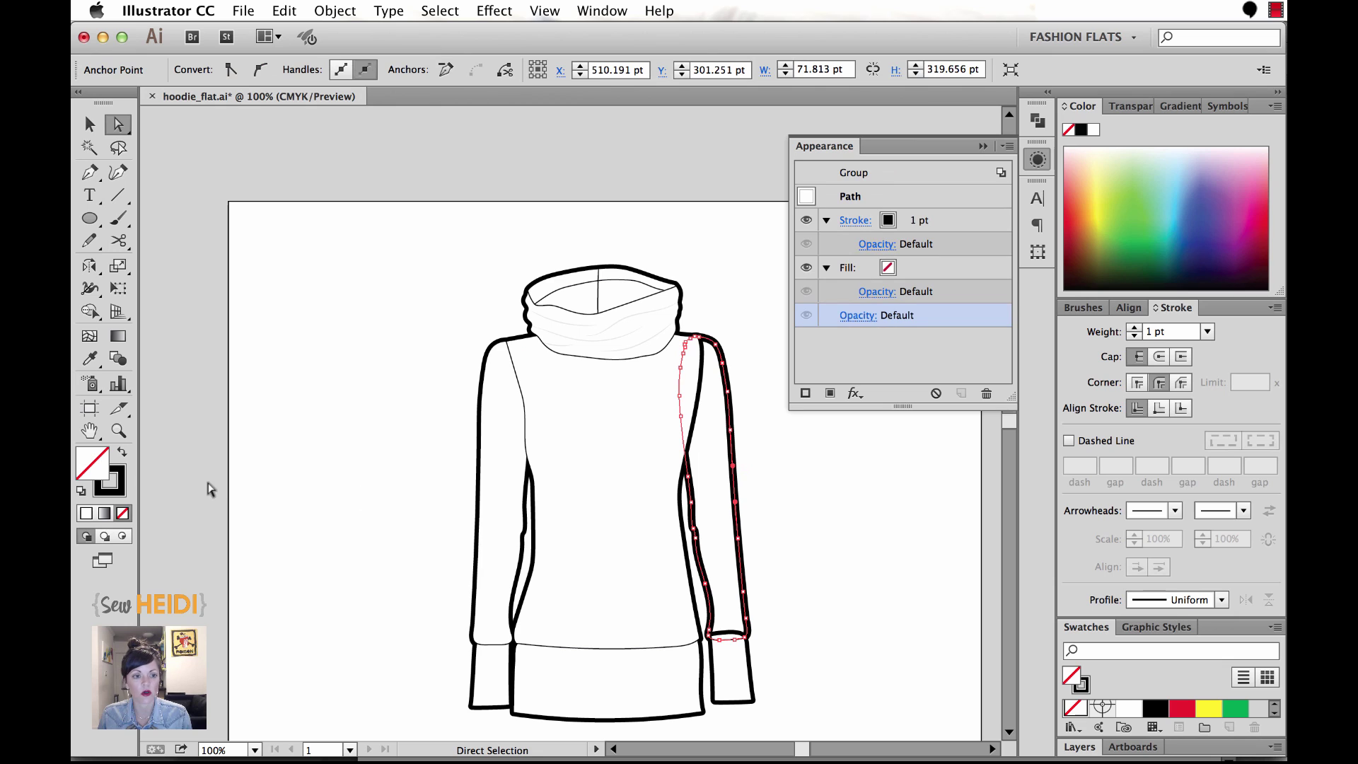
left_click(85, 515)
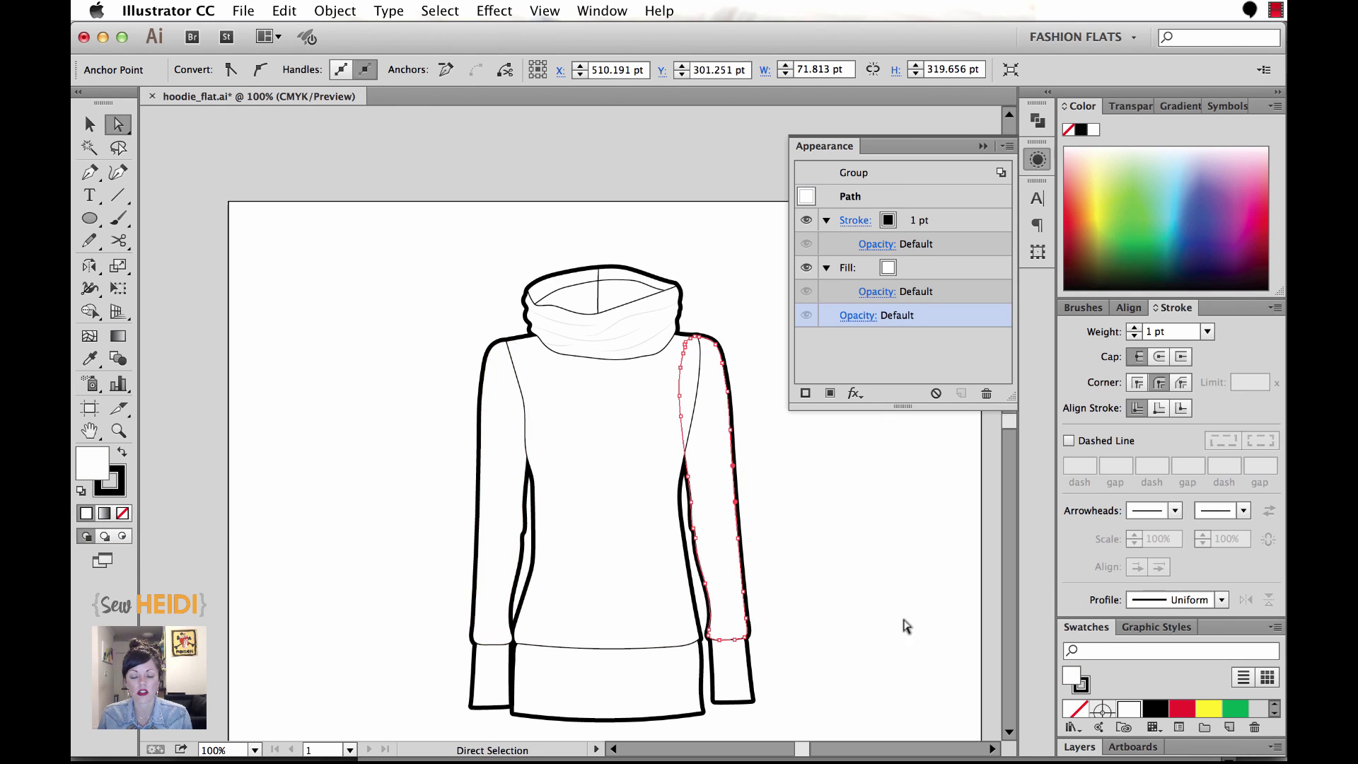
left_click(876, 592)
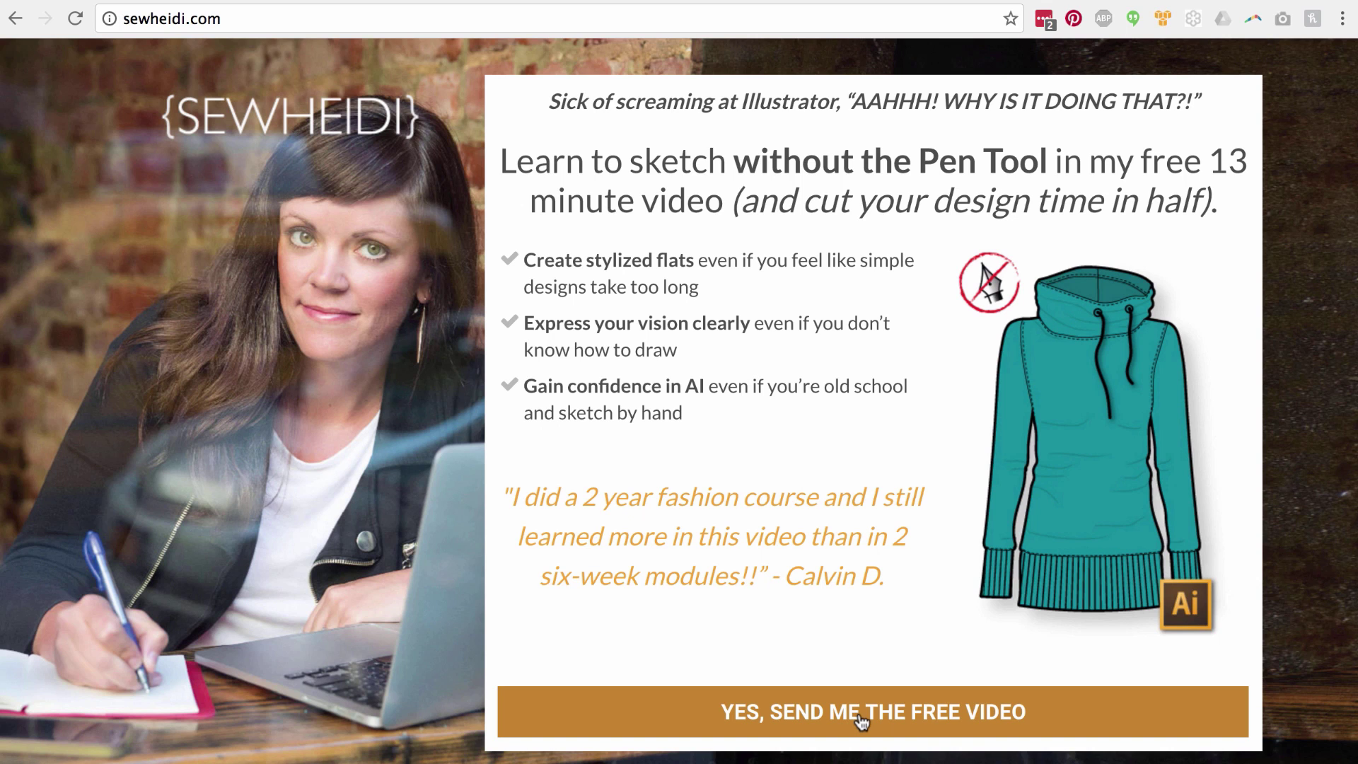
Request the free video, enter an e-mail address in the sign-up form, and submit it.
left_click(860, 715)
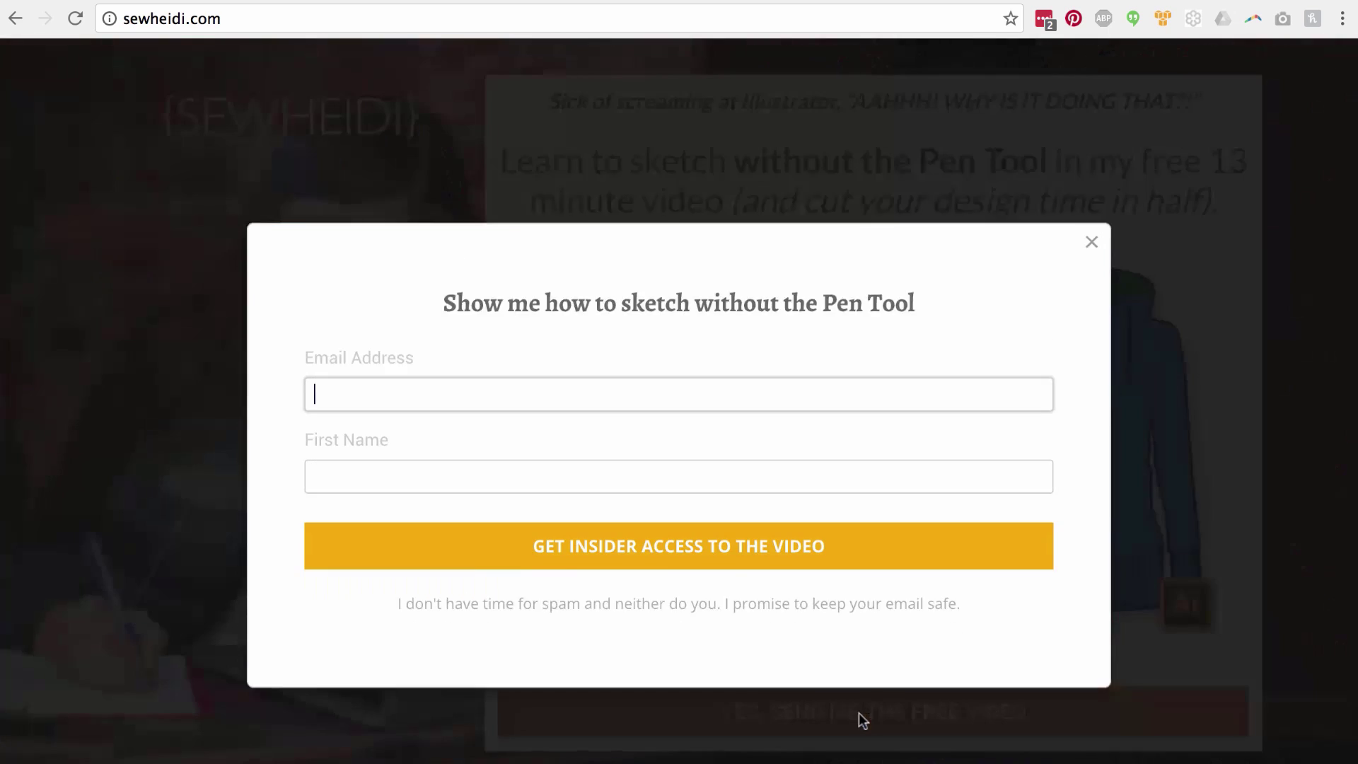
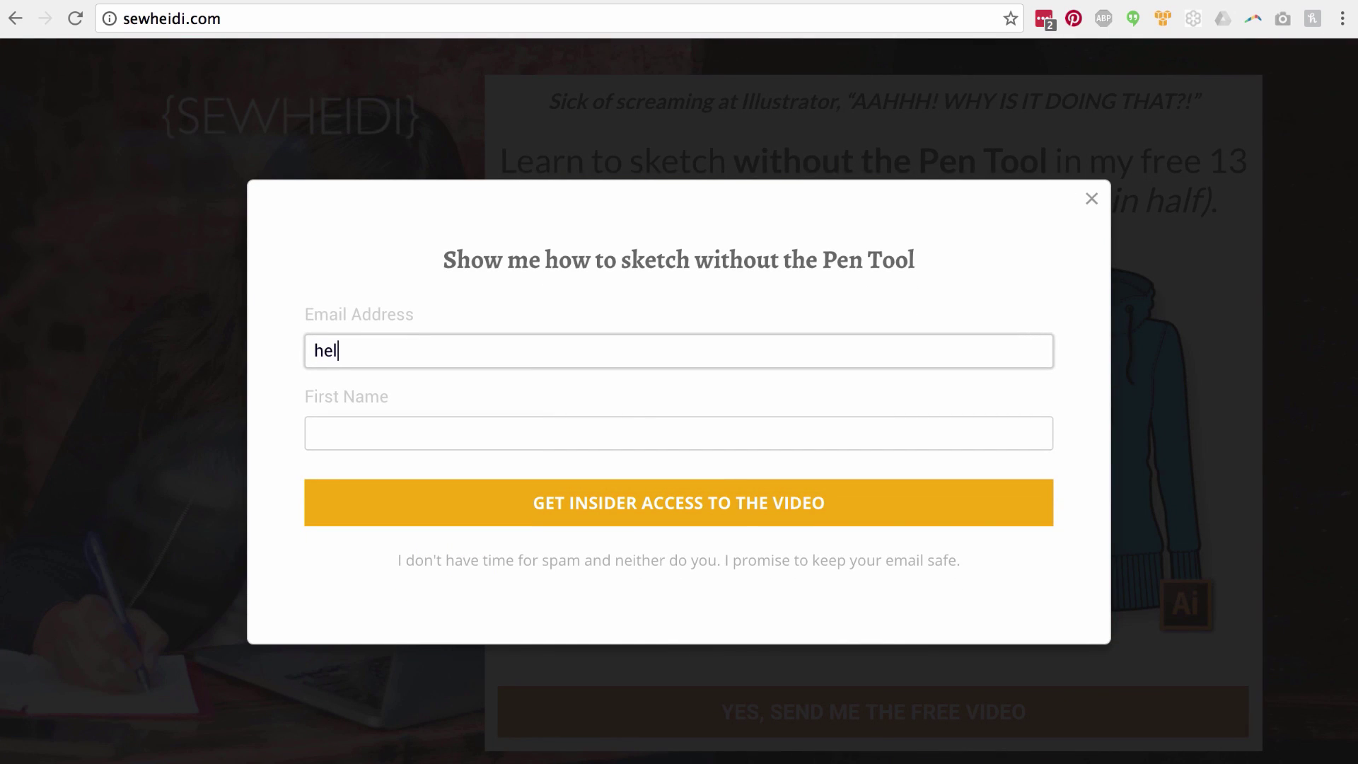
key("Tab")
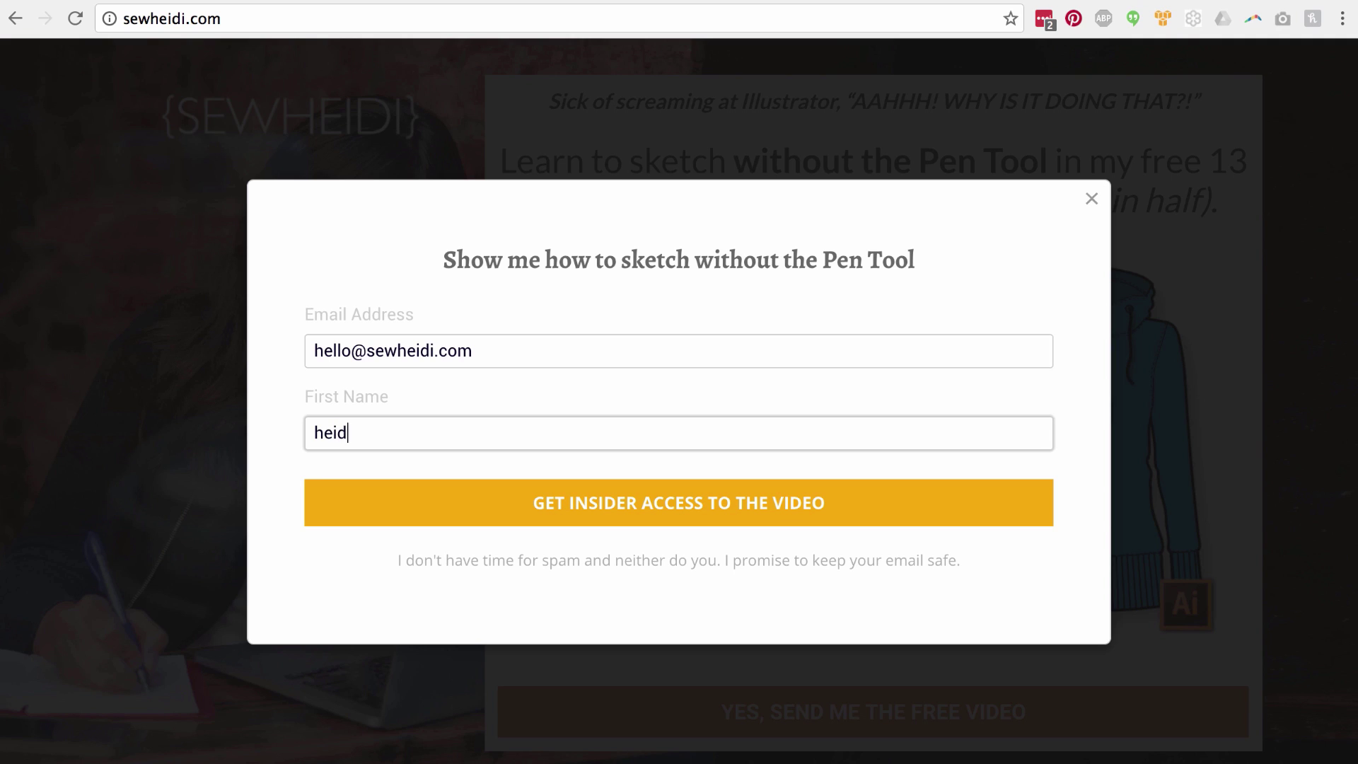
left_click(736, 511)
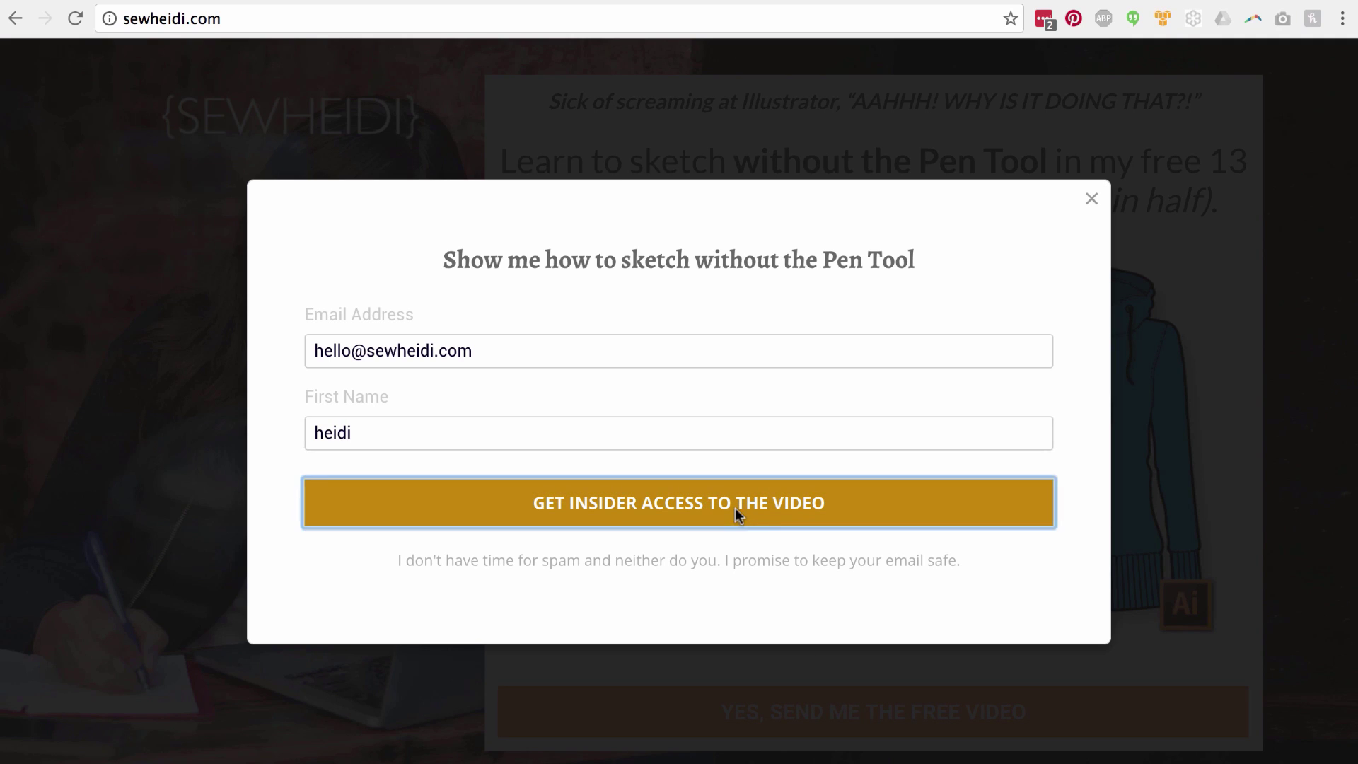